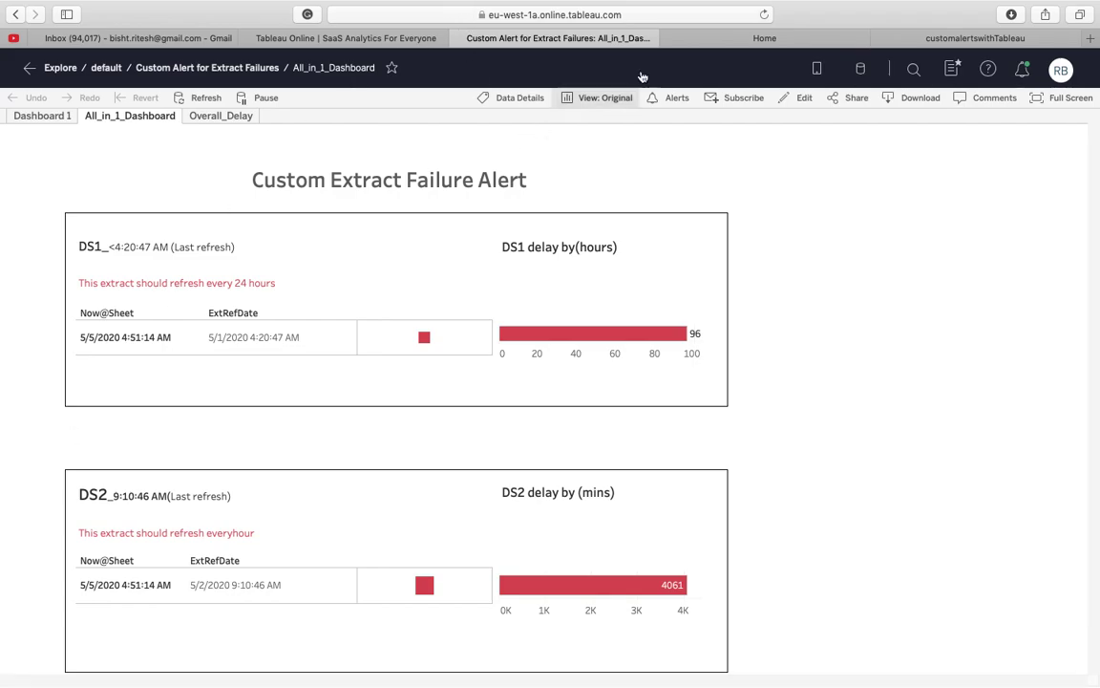
Step: Switch from the Tableau dashboard to the customalertswithTableau blog post on extract failure alerts
{"action": "left_click", "coordinate": [953, 40]}
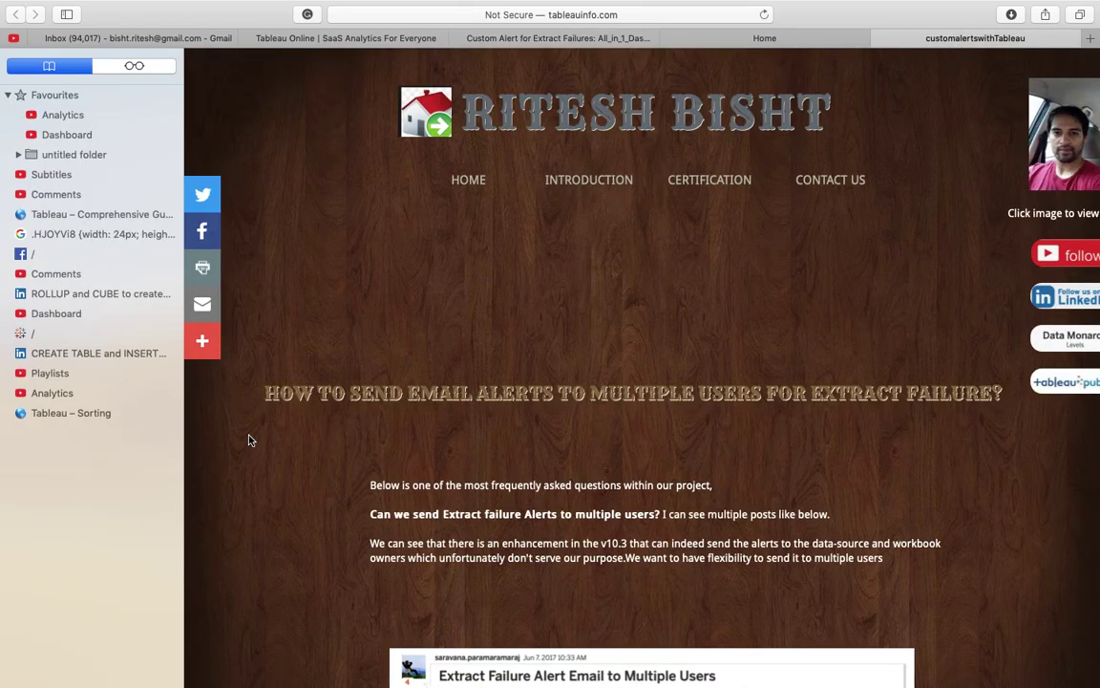
Step: Close the bookmarks sidebar and scroll to the screenshot showing DS1 37 hours, DS2 489 minutes delayed
{"action": "left_click_drag", "start_coordinate": [185, 466], "coordinate": [14, 508]}
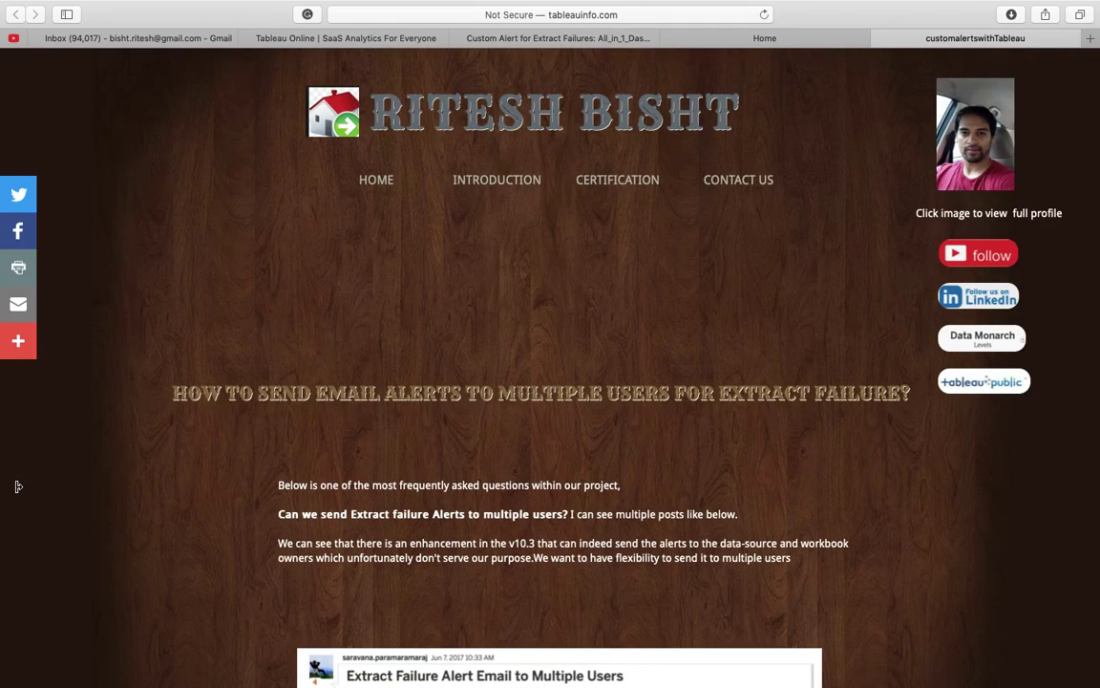
{"action": "scroll", "coordinate": [105, 564], "scroll_direction": "down", "scroll_amount": 3}
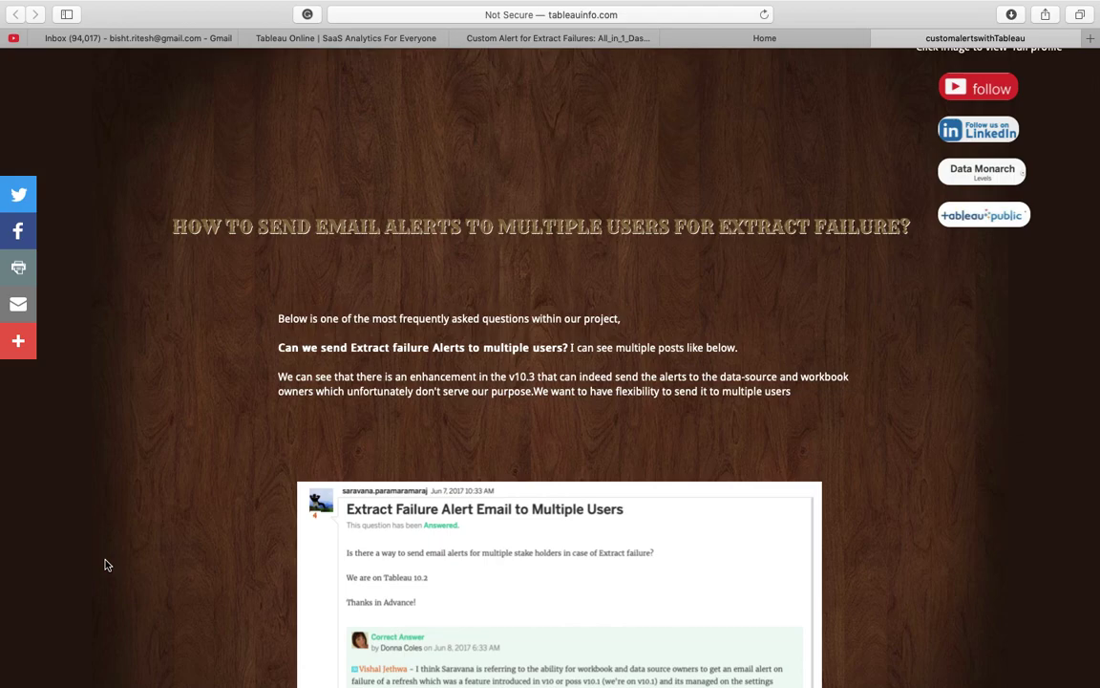
{"action": "scroll", "coordinate": [107, 564], "scroll_direction": "down", "scroll_amount": 2}
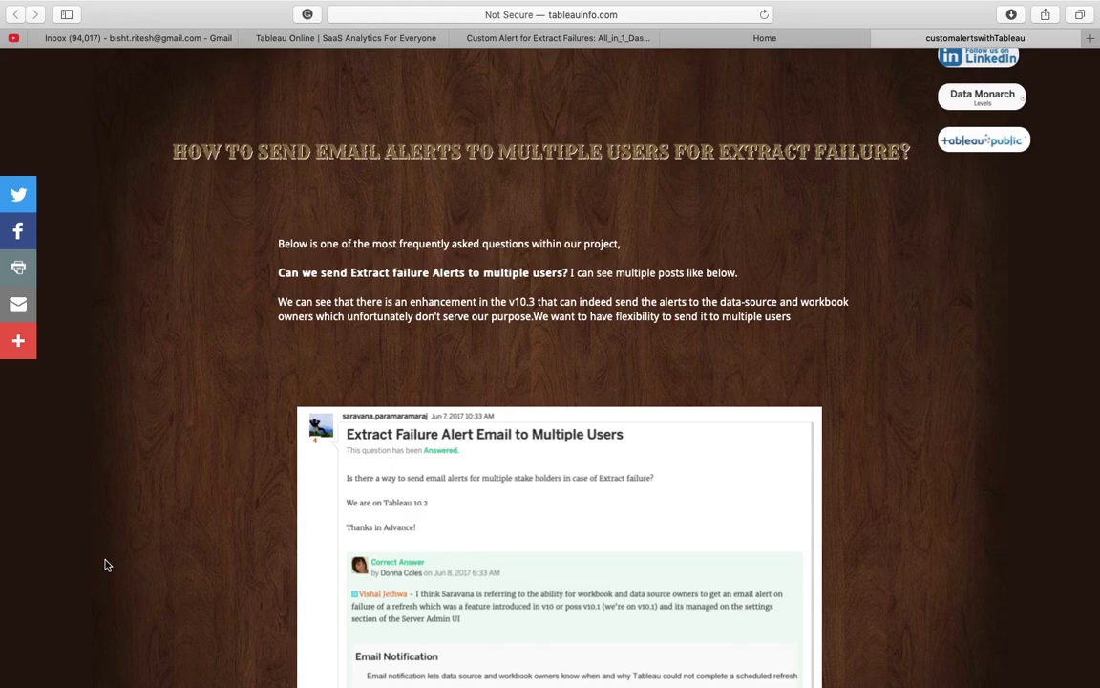
{"action": "scroll", "coordinate": [497, 402], "scroll_direction": "down", "scroll_amount": 4}
{"action": "scroll", "coordinate": [497, 402], "scroll_direction": "up", "scroll_amount": 1}
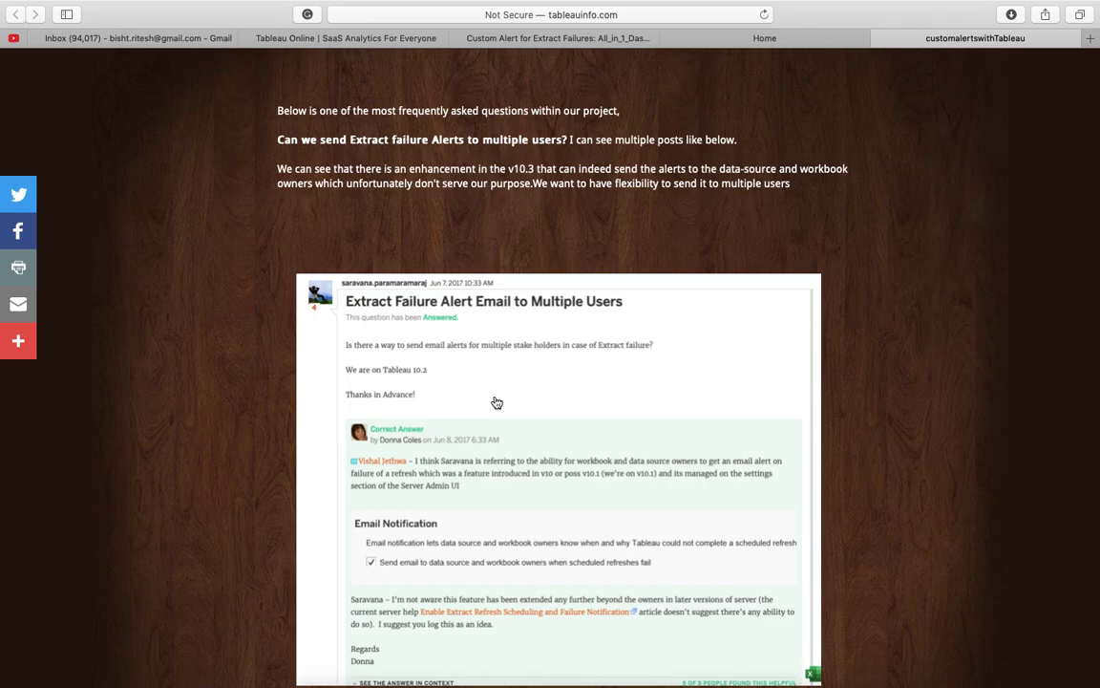
{"action": "scroll", "coordinate": [496, 402], "scroll_direction": "down", "scroll_amount": 10}
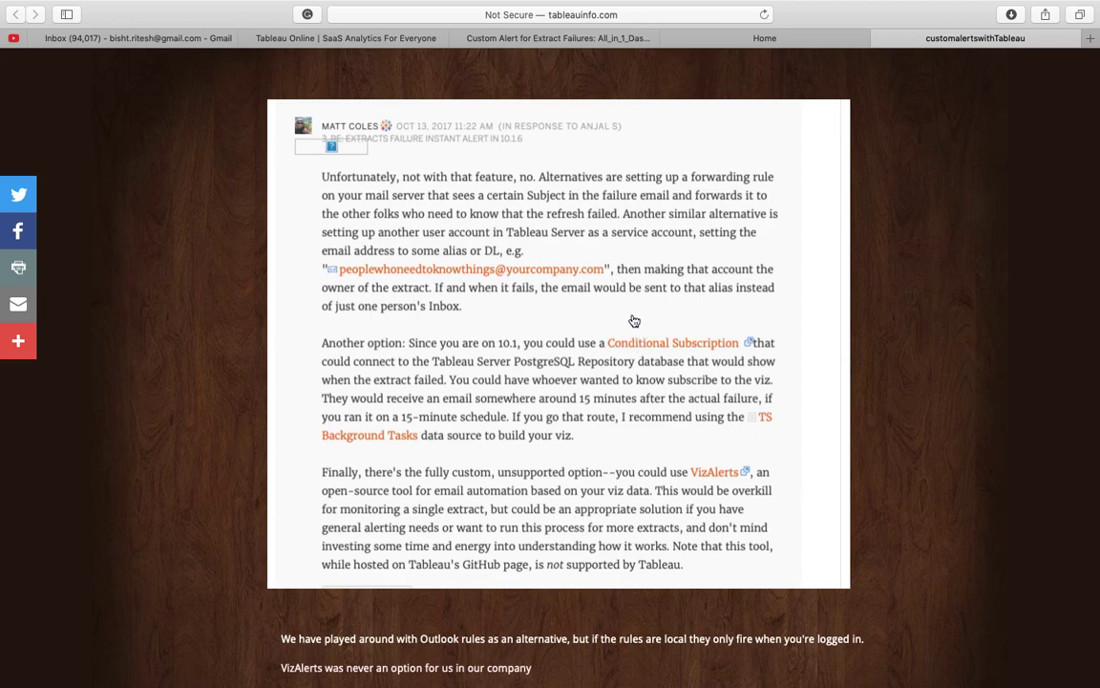
{"action": "scroll", "coordinate": [634, 321], "scroll_direction": "down", "scroll_amount": 8}
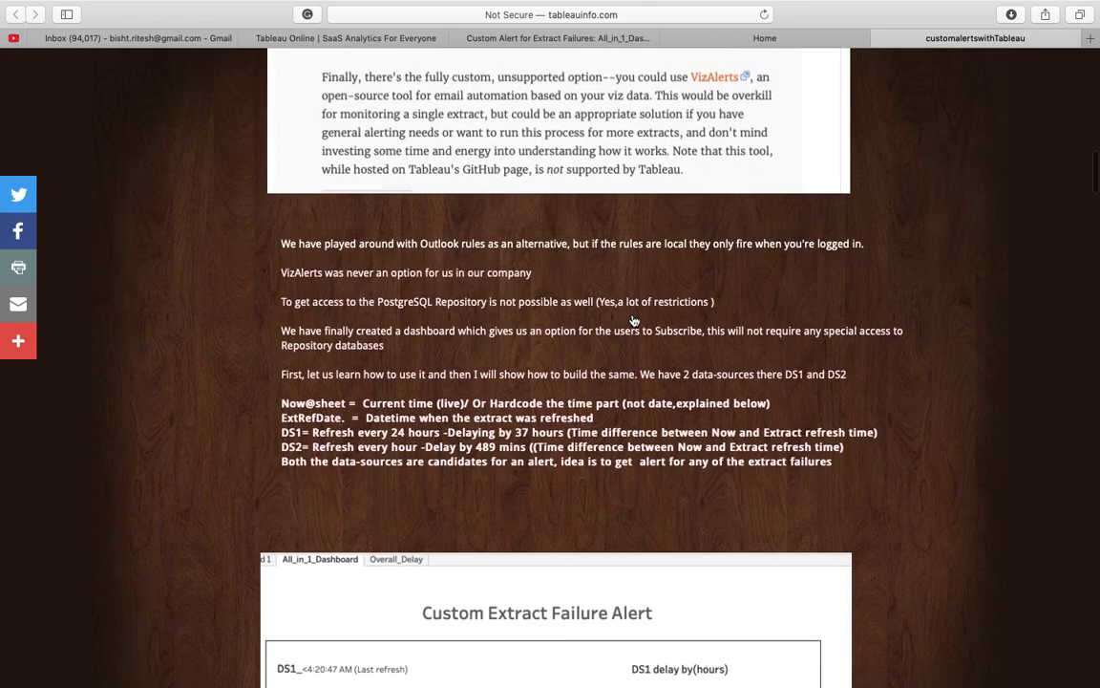
{"action": "scroll", "coordinate": [631, 319], "scroll_direction": "up", "scroll_amount": 8}
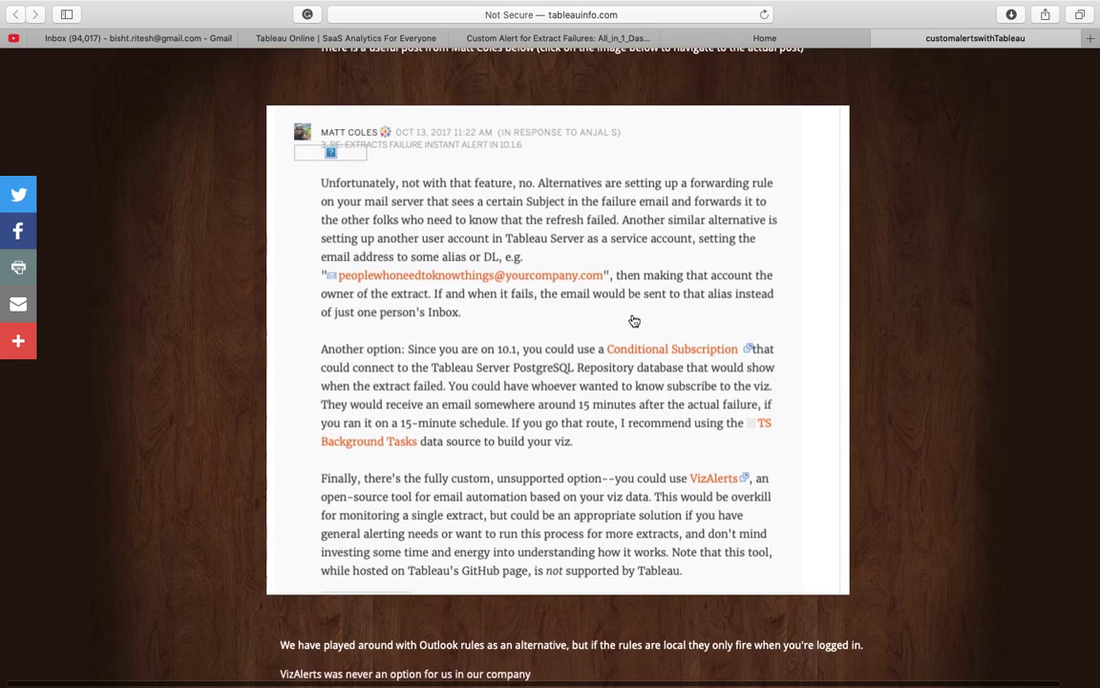
{"action": "scroll", "coordinate": [634, 321], "scroll_direction": "down", "scroll_amount": 9}
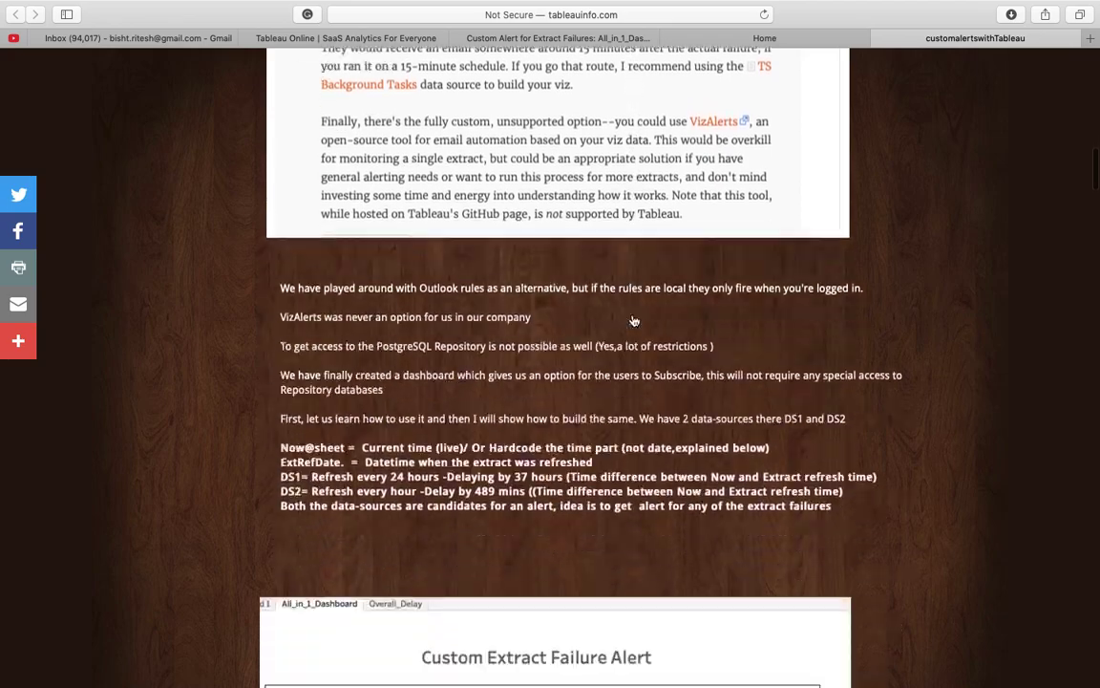
{"action": "scroll", "coordinate": [633, 315], "scroll_direction": "down", "scroll_amount": 4}
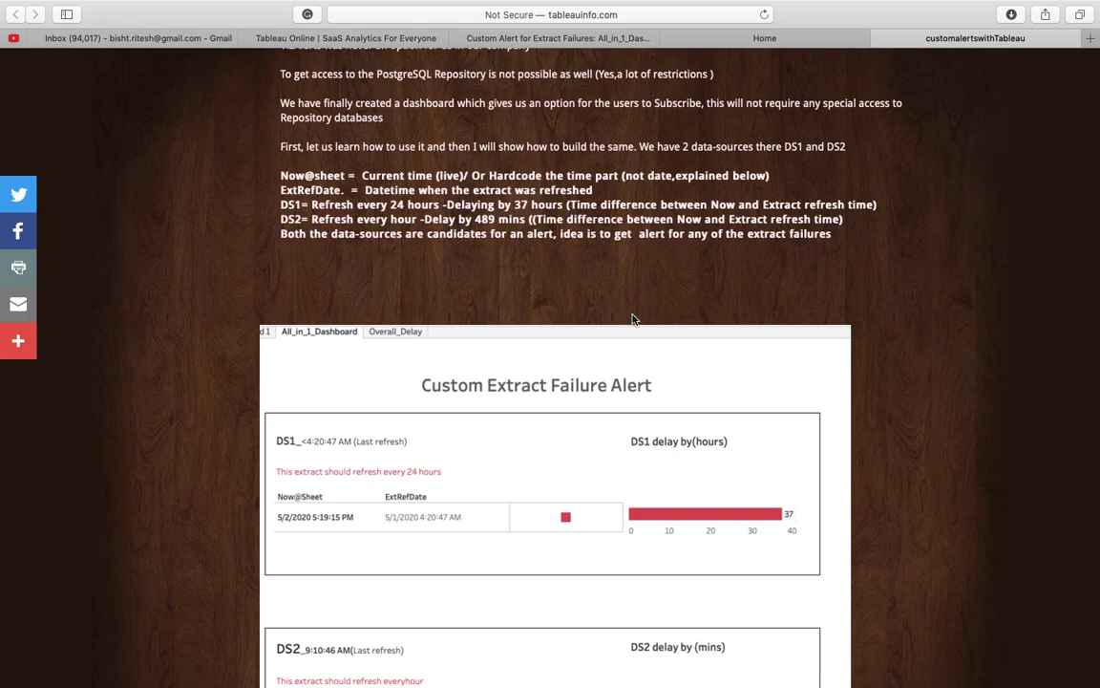
{"action": "scroll", "coordinate": [632, 319], "scroll_direction": "down", "scroll_amount": 5}
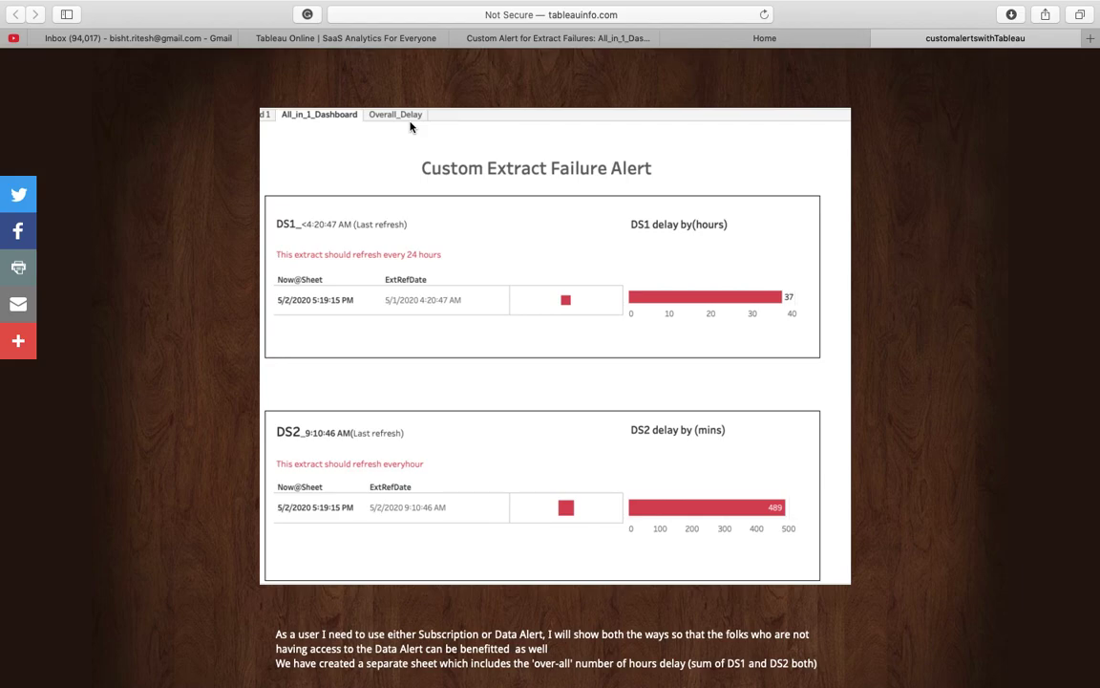
Step: Go back to the Custom Alert for Extract Failures workbook and open the Overall_Delay sheet
{"action": "left_click", "coordinate": [525, 40]}
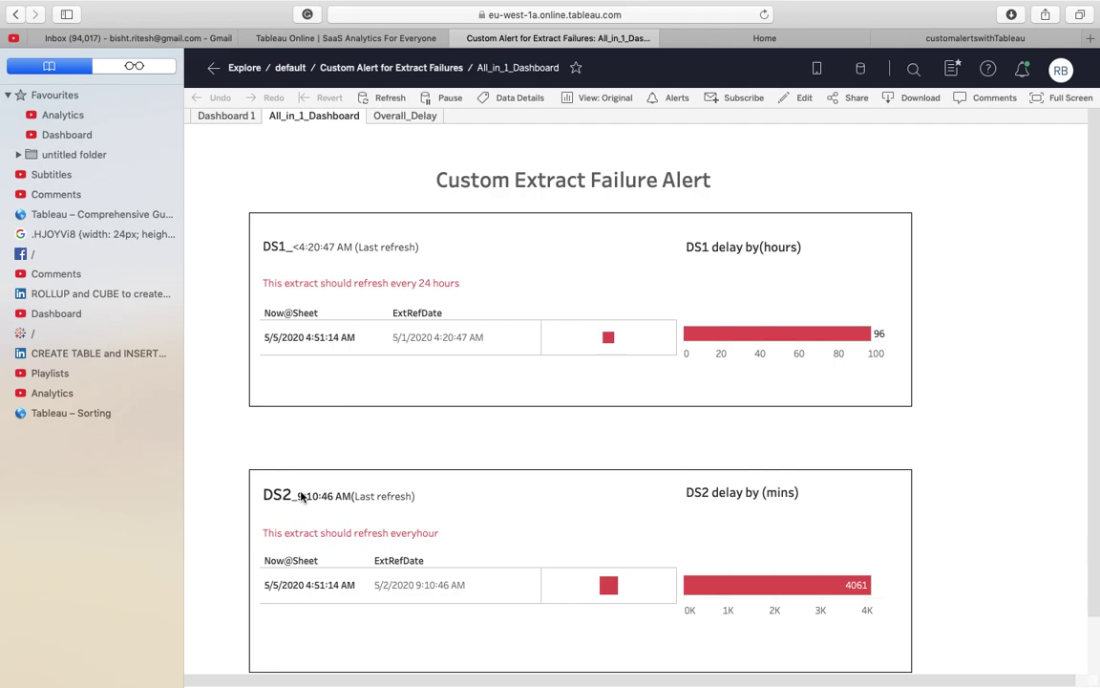
{"action": "left_click", "coordinate": [405, 116]}
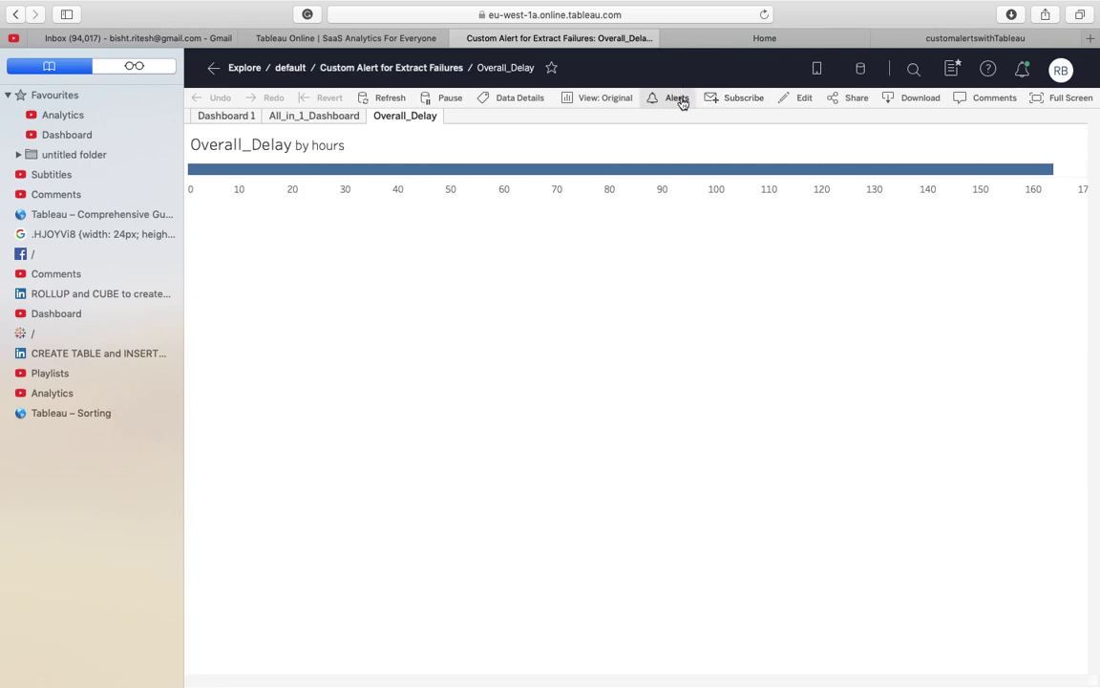
Step: Show the Overall_Delay sheet's data alerts and draft a new alert: condition Above, threshold 0
{"action": "left_click", "coordinate": [638, 200]}
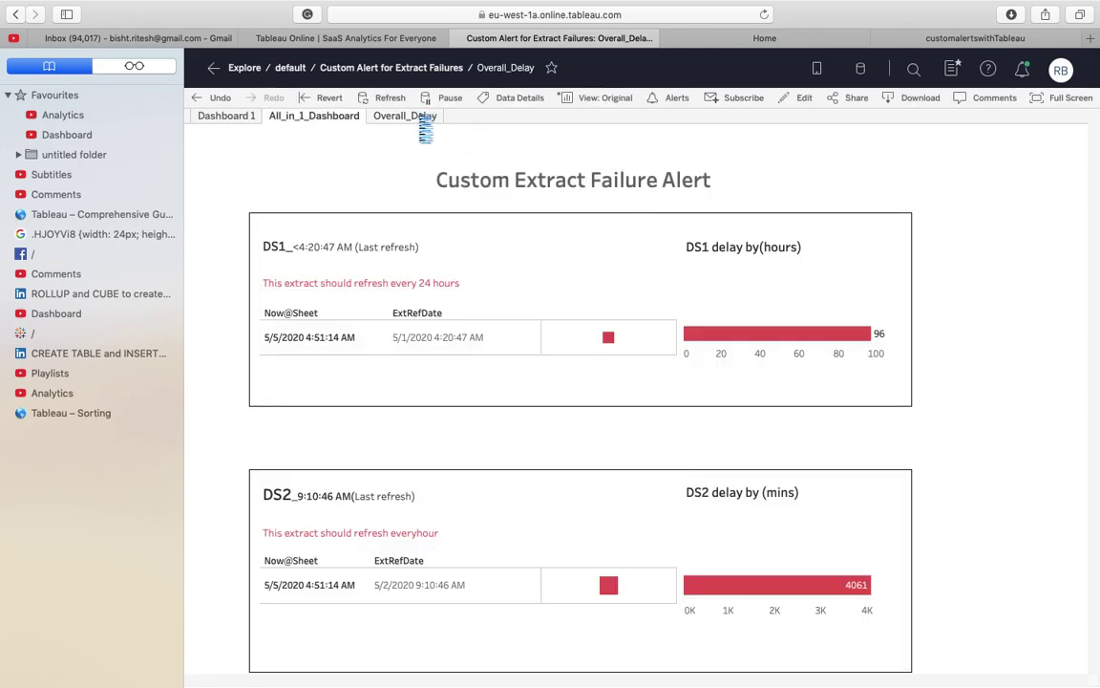
{"action": "left_click", "coordinate": [418, 120]}
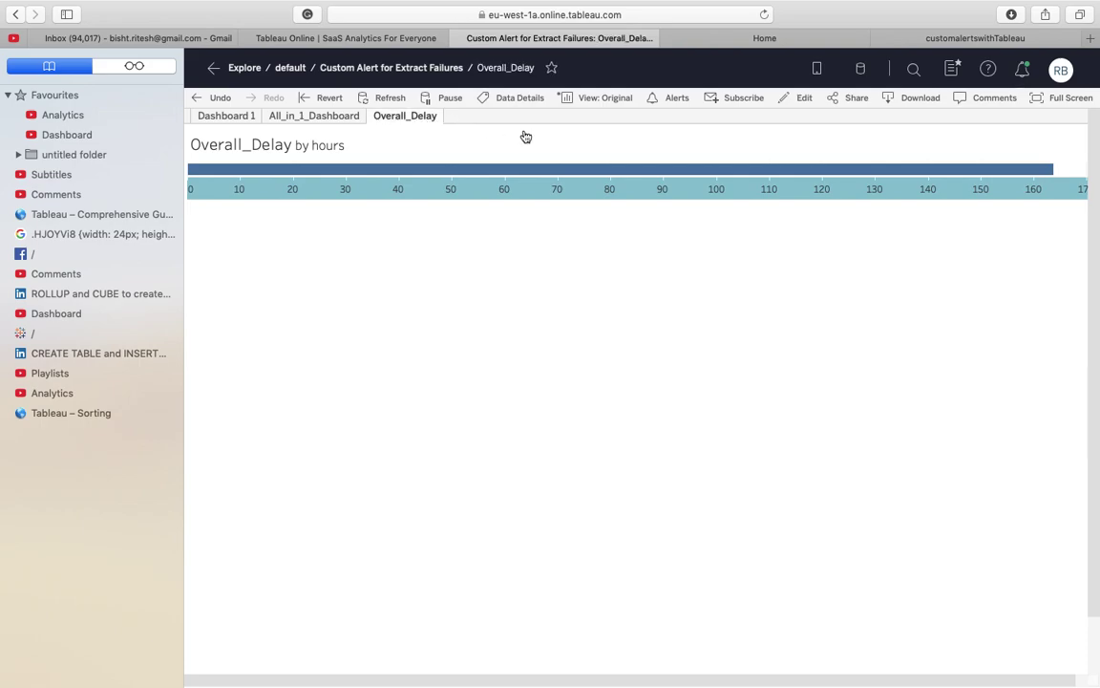
{"action": "left_click", "coordinate": [671, 99]}
{"action": "left_click", "coordinate": [912, 155]}
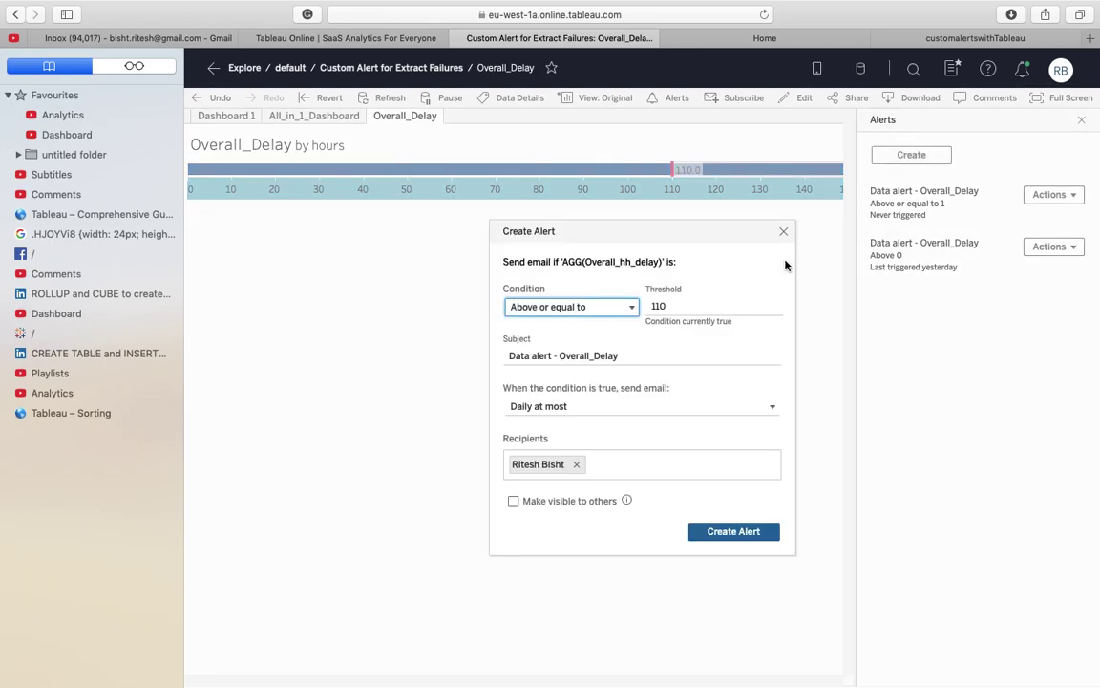
{"action": "left_click", "coordinate": [541, 311]}
{"action": "left_click", "coordinate": [530, 343]}
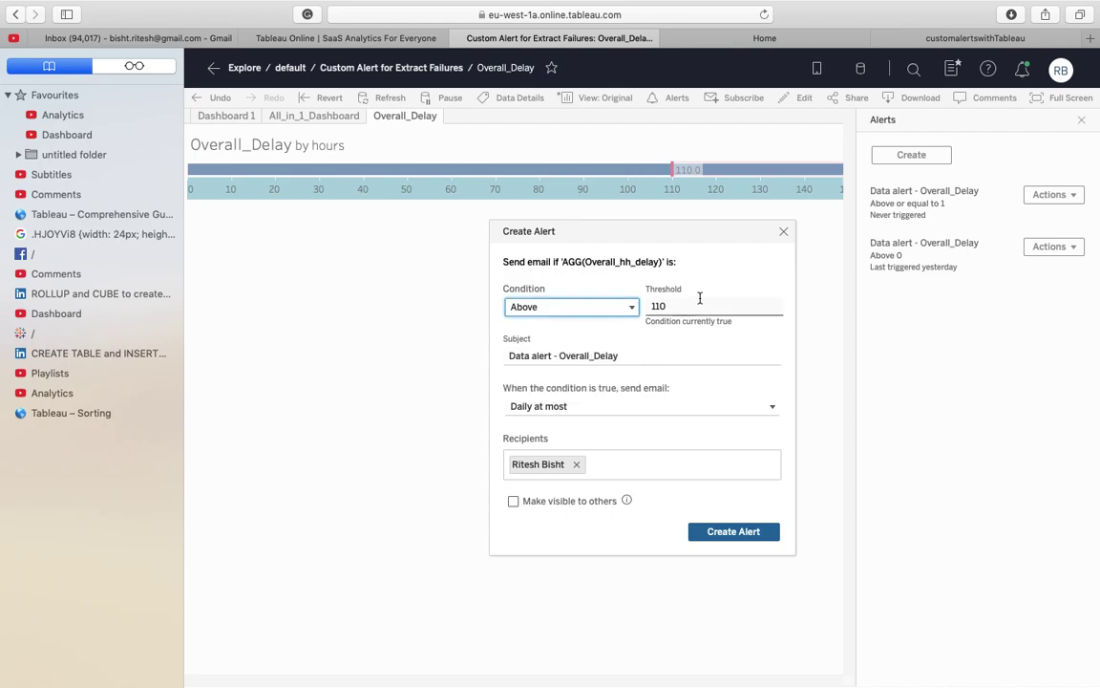
{"action": "type", "text": "0"}
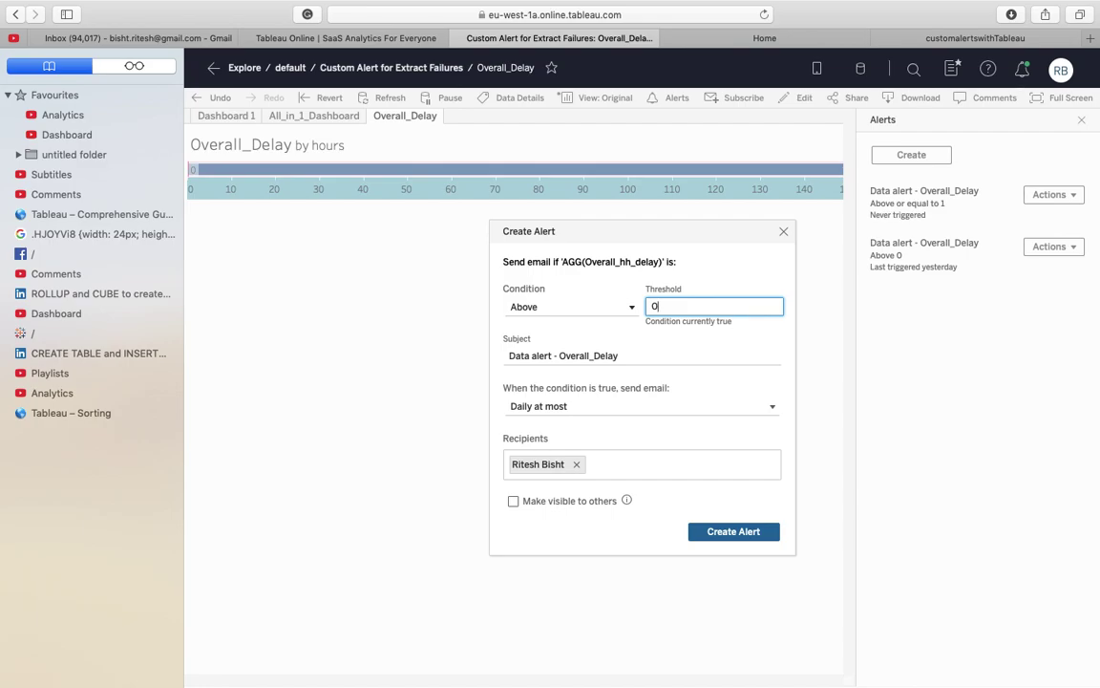
Step: Discard that draft, glance at the subscription form, and reopen the data alerts list
{"action": "left_click", "coordinate": [784, 231]}
{"action": "left_click", "coordinate": [744, 98]}
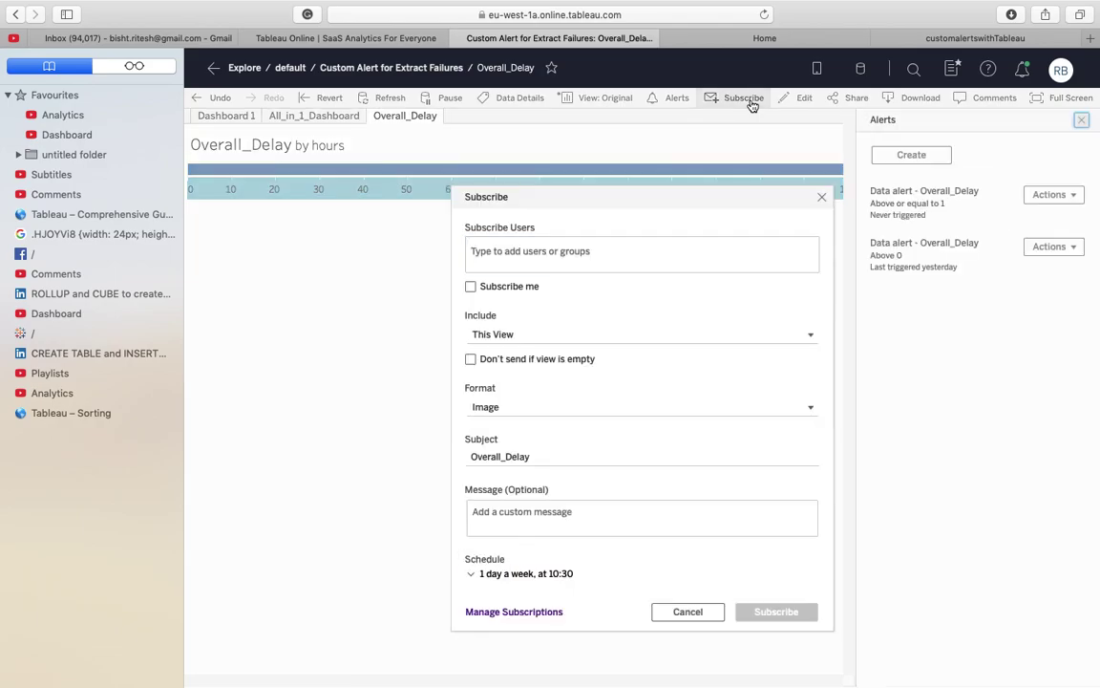
{"action": "left_click", "coordinate": [821, 198]}
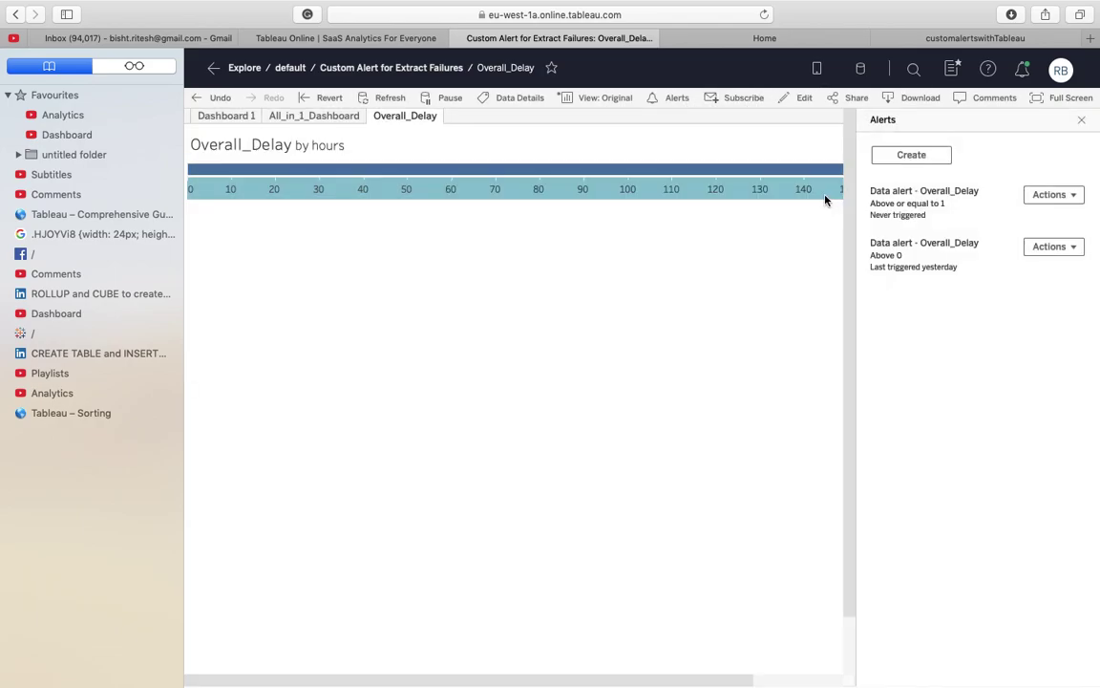
{"action": "left_click", "coordinate": [686, 100]}
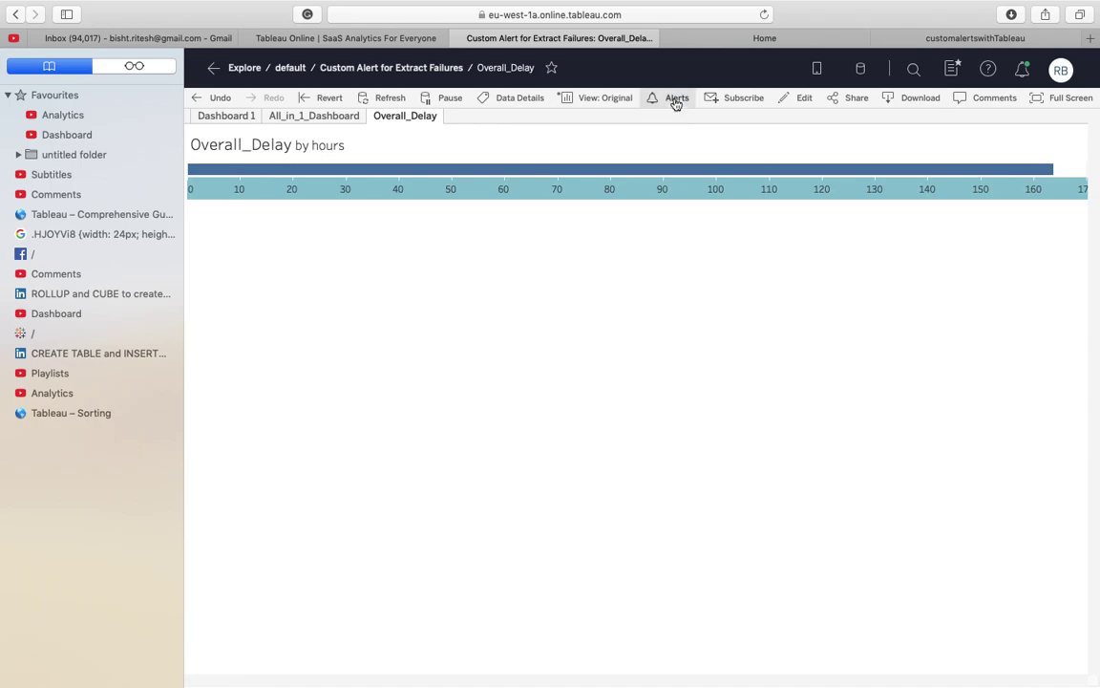
{"action": "left_click", "coordinate": [675, 101]}
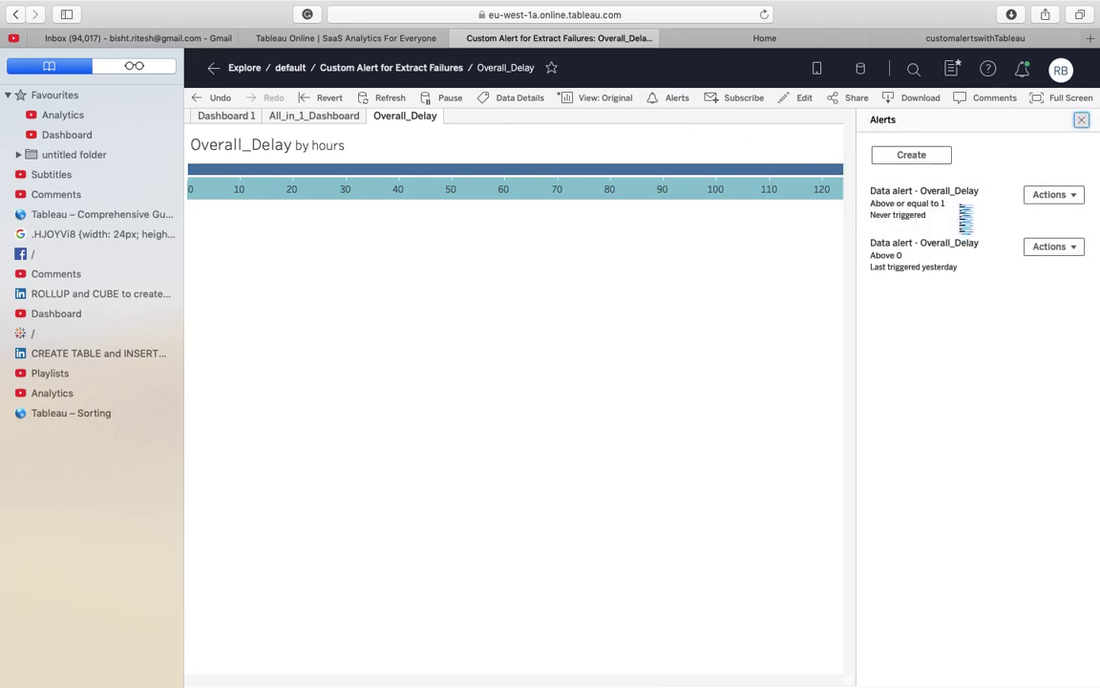
Step: Draft another alert with threshold 0 and condition Above, reviewing frequency options, then close it unsaved
{"action": "left_click", "coordinate": [944, 158]}
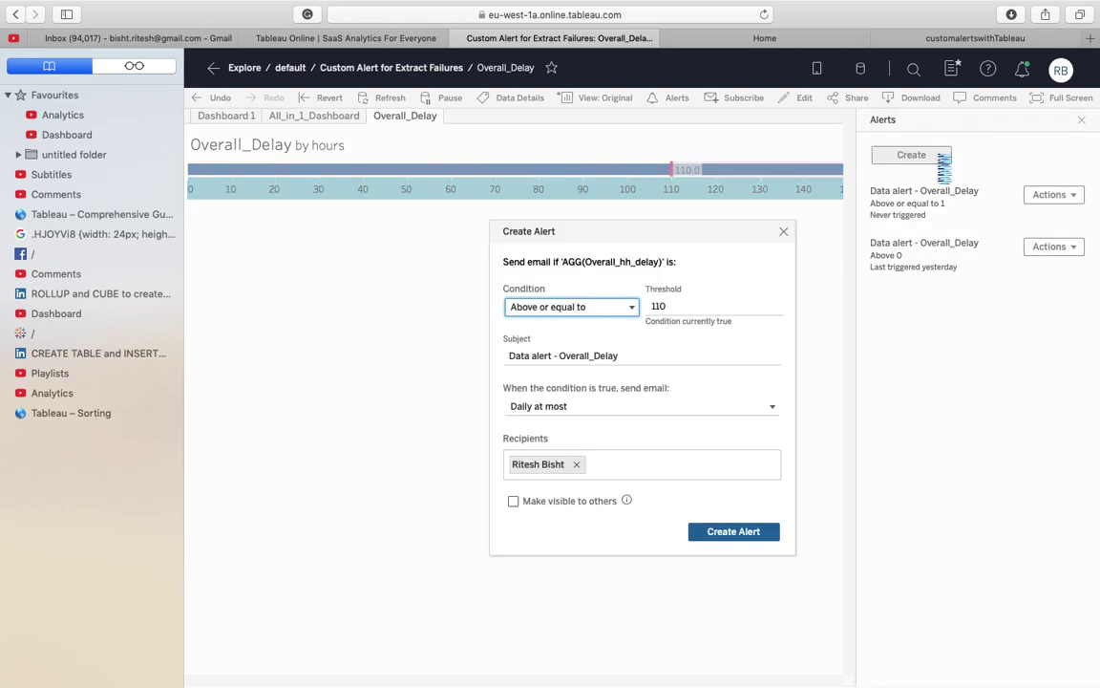
{"action": "left_click", "coordinate": [538, 406]}
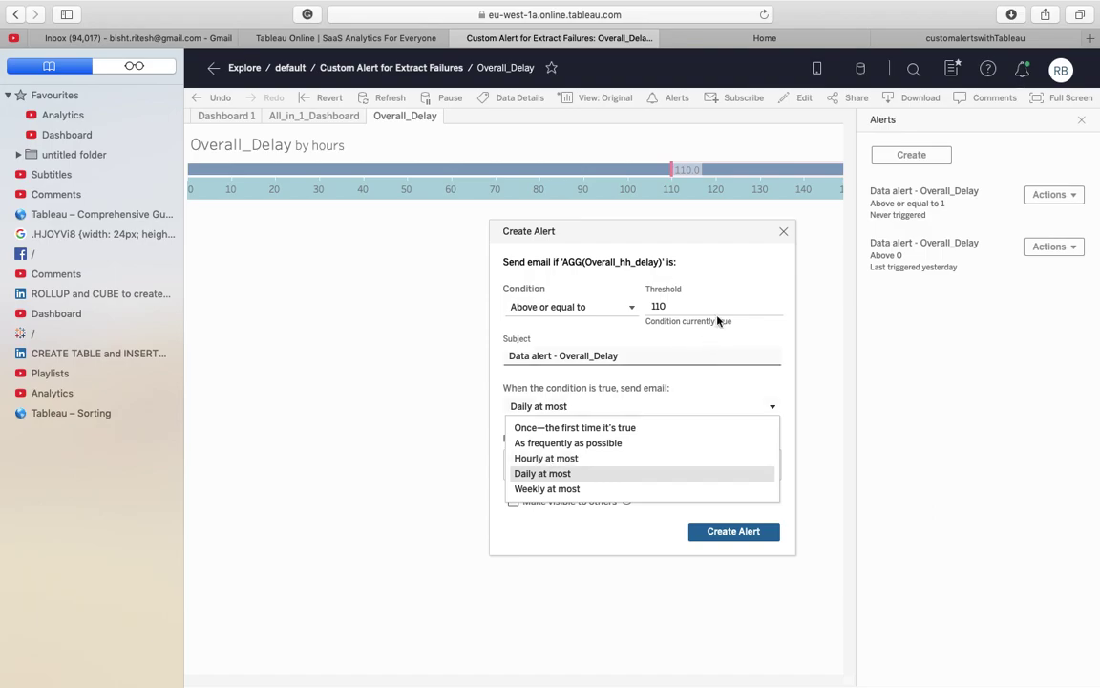
{"action": "double_click", "coordinate": [676, 304]}
{"action": "type", "text": "0"}
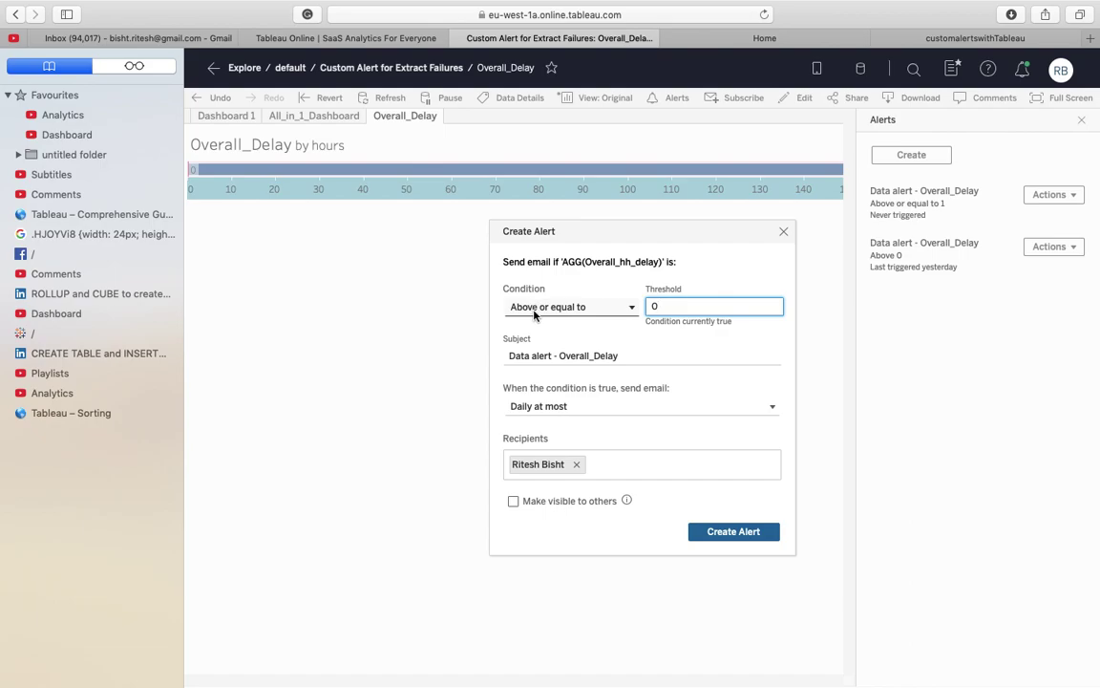
{"action": "left_click", "coordinate": [535, 306]}
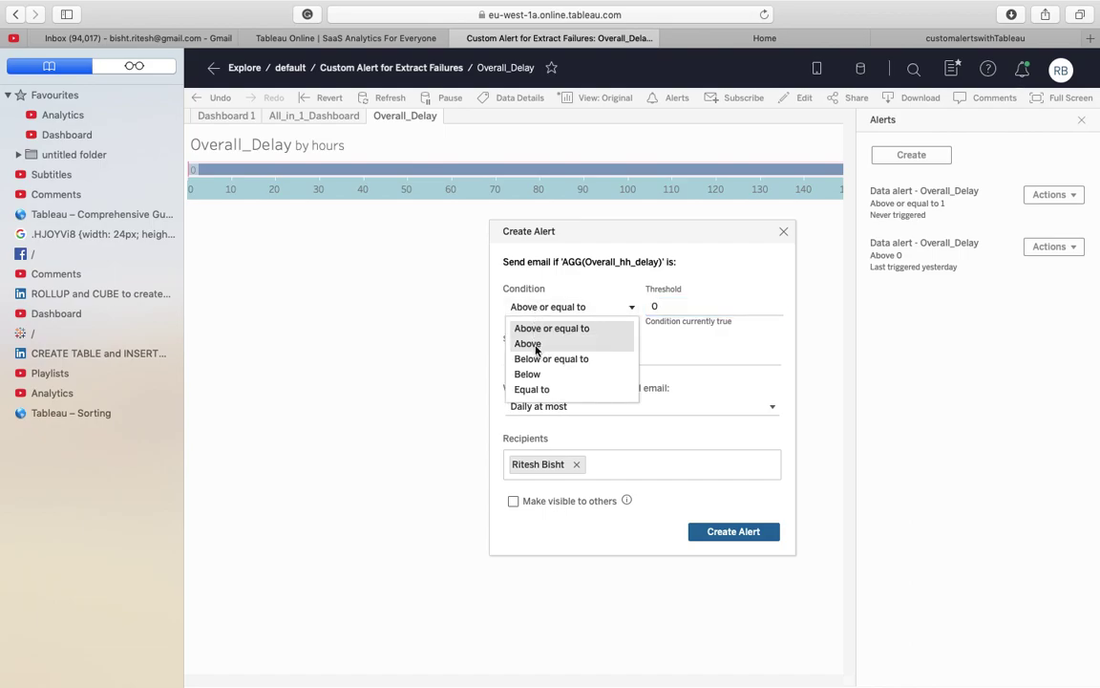
{"action": "left_click", "coordinate": [536, 346]}
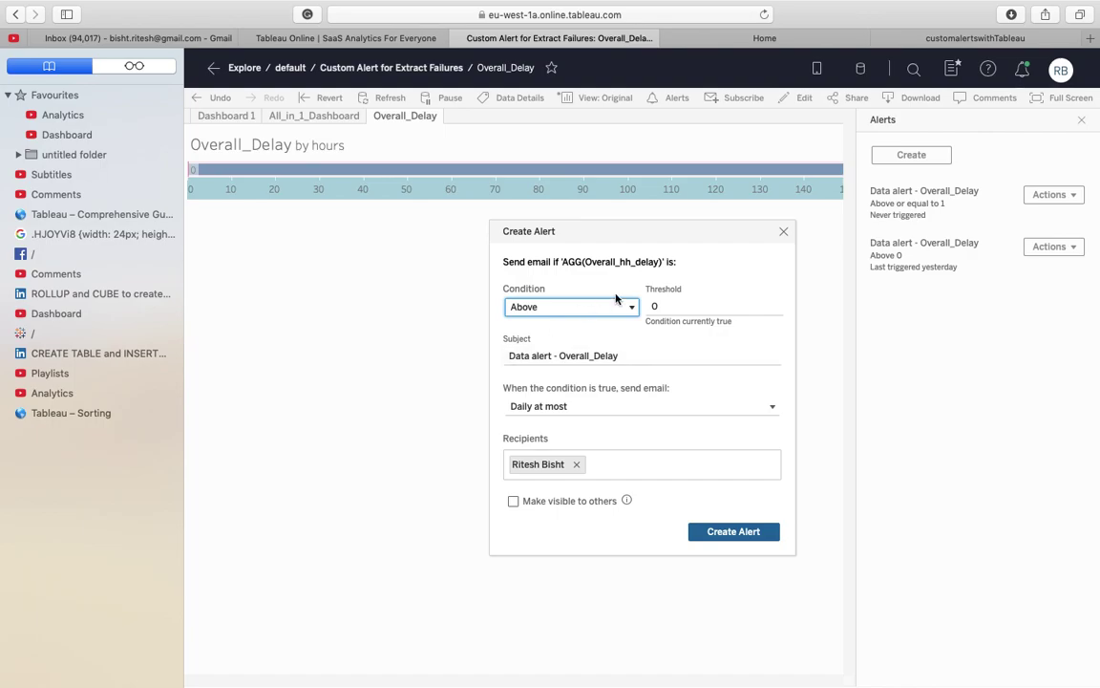
{"action": "left_click", "coordinate": [783, 233]}
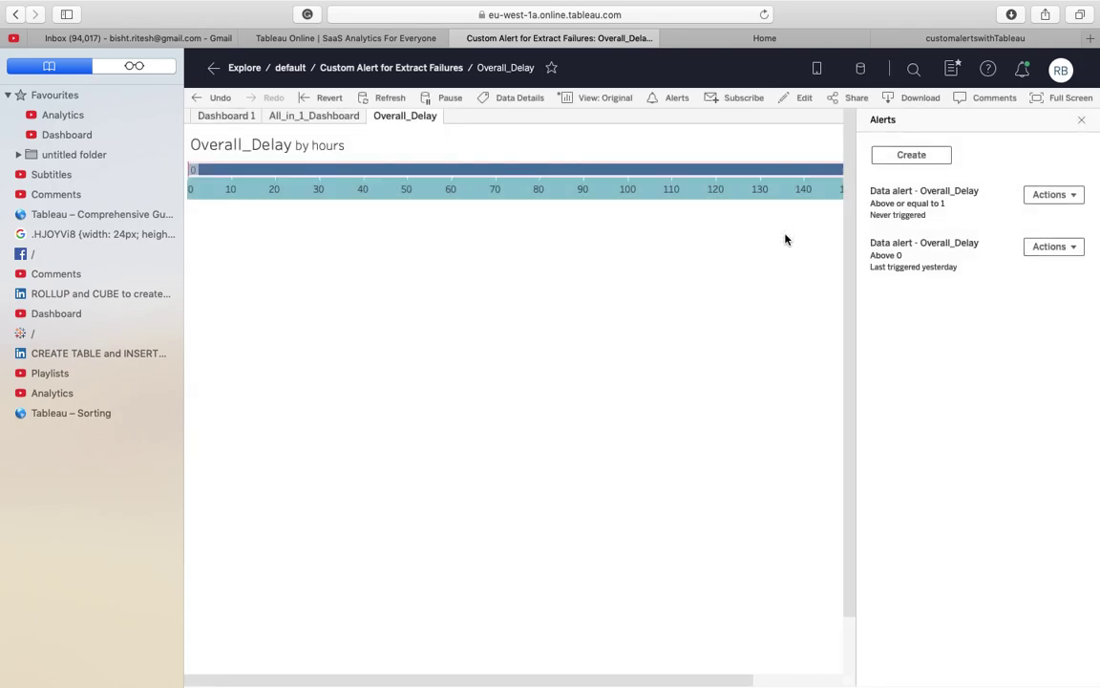
Step: Start an Overall_Delay subscription that skips emails when the view is empty, and expand its schedule settings
{"action": "left_click", "coordinate": [738, 101]}
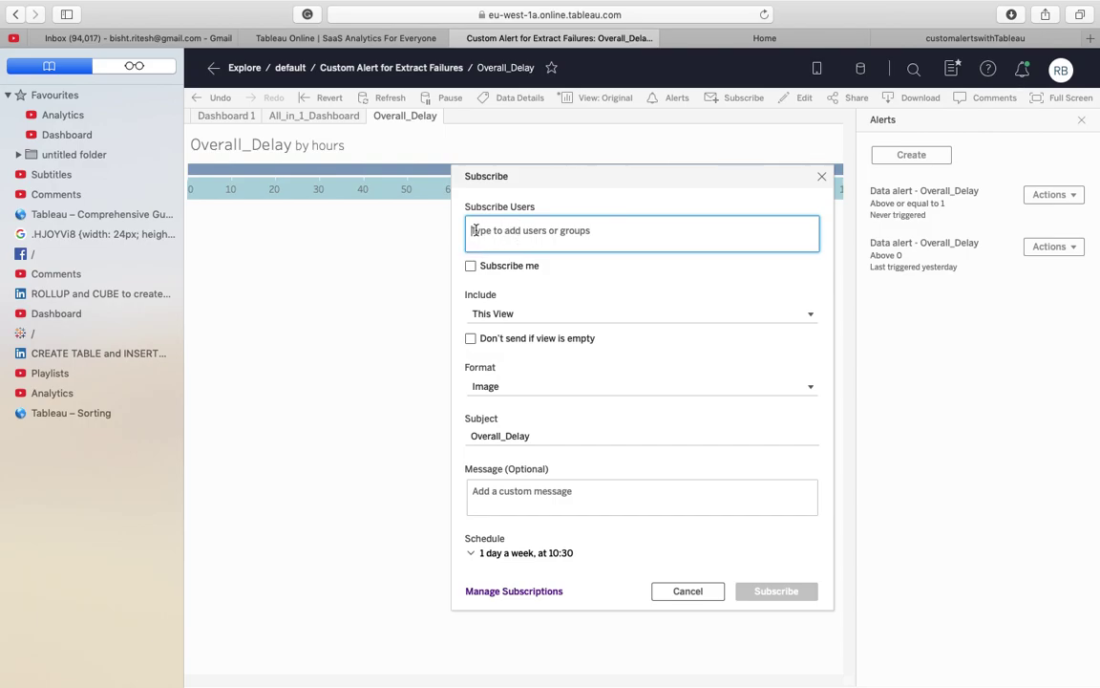
{"action": "left_click", "coordinate": [471, 339]}
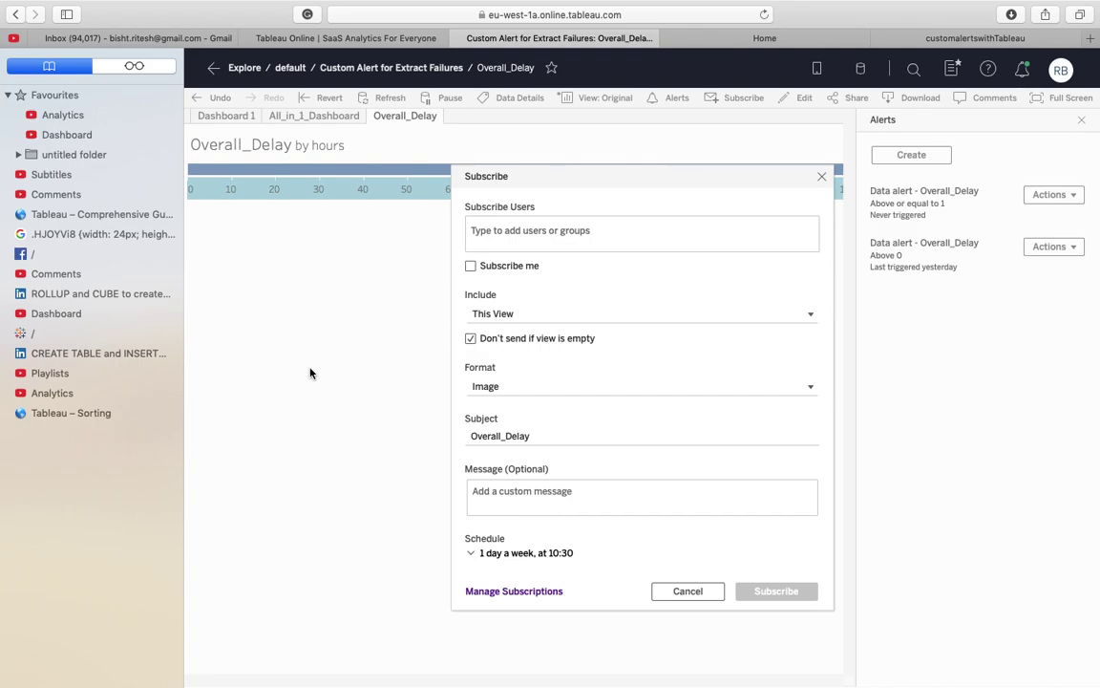
{"action": "left_click", "coordinate": [481, 554]}
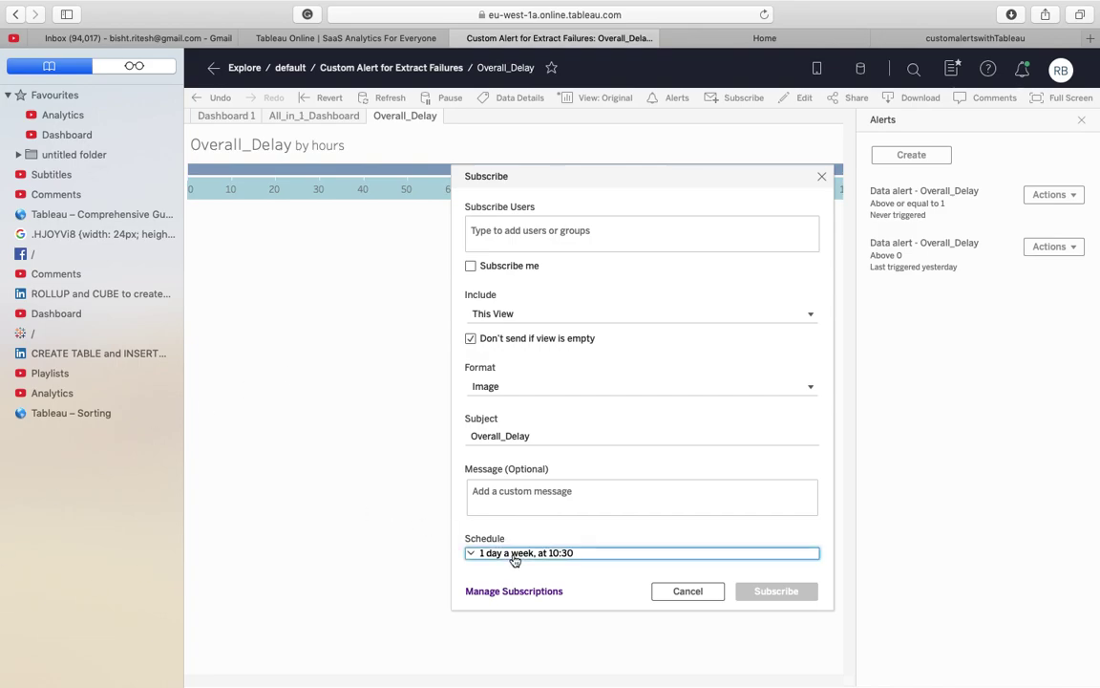
{"action": "left_click_drag", "start_coordinate": [830, 405], "coordinate": [825, 553]}
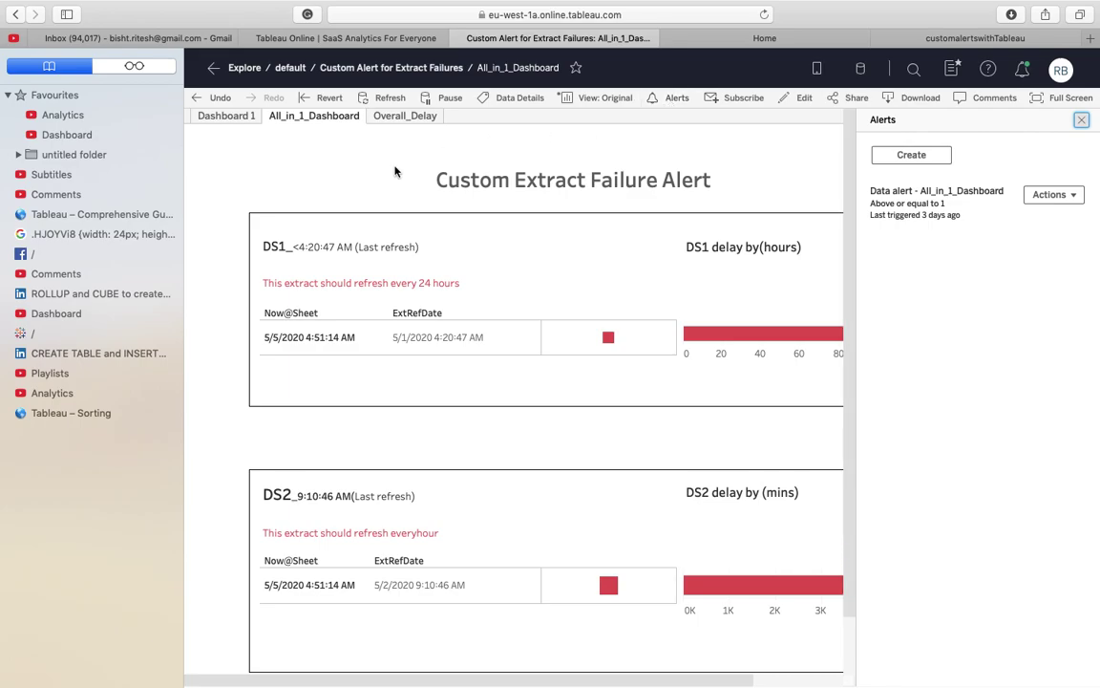
Step: Hide the browser sidebar, check the Overall_Delay alerts, then return to the All_in_1_Dashboard
{"action": "key", "text": "super+shift+l"}
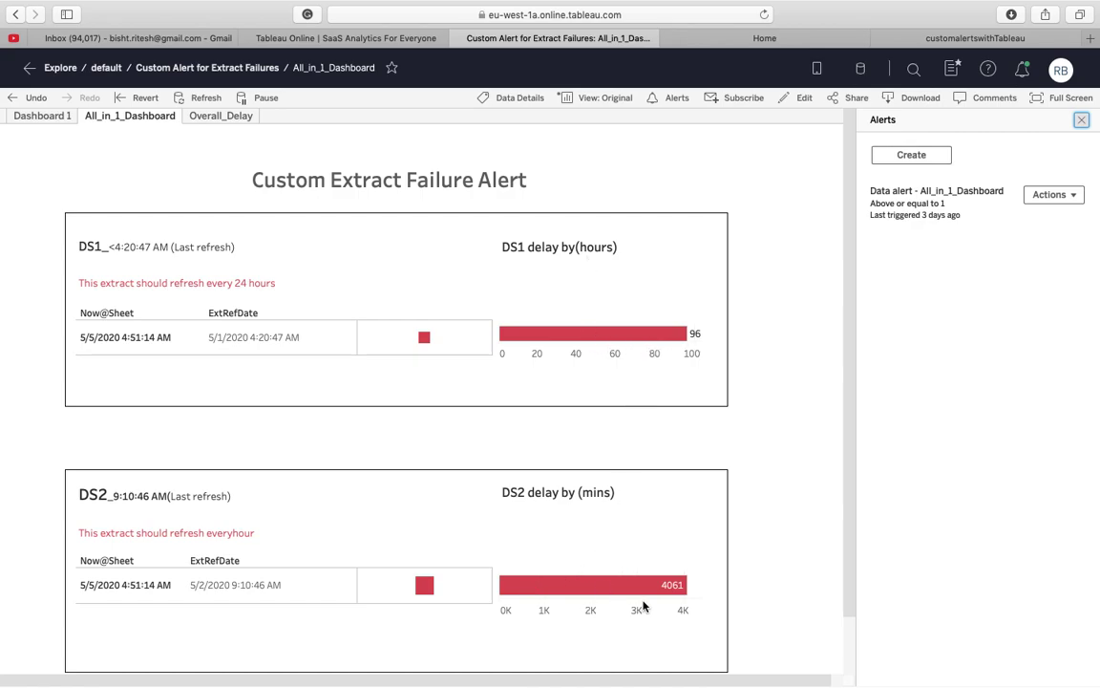
{"action": "left_click", "coordinate": [221, 117]}
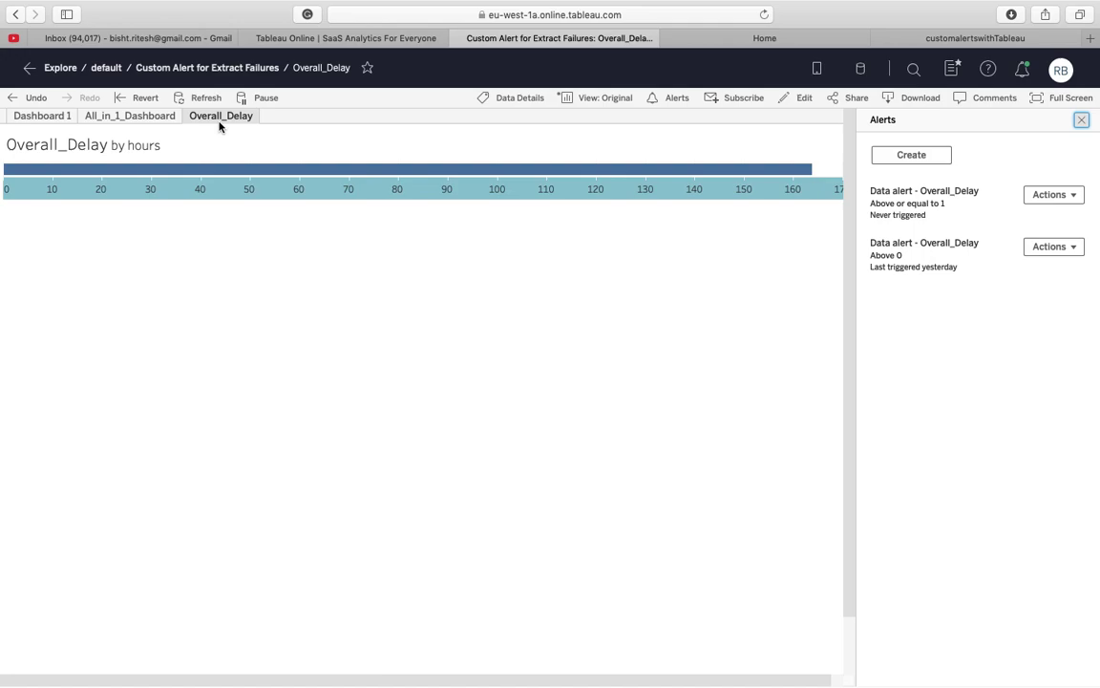
{"action": "left_click", "coordinate": [164, 116]}
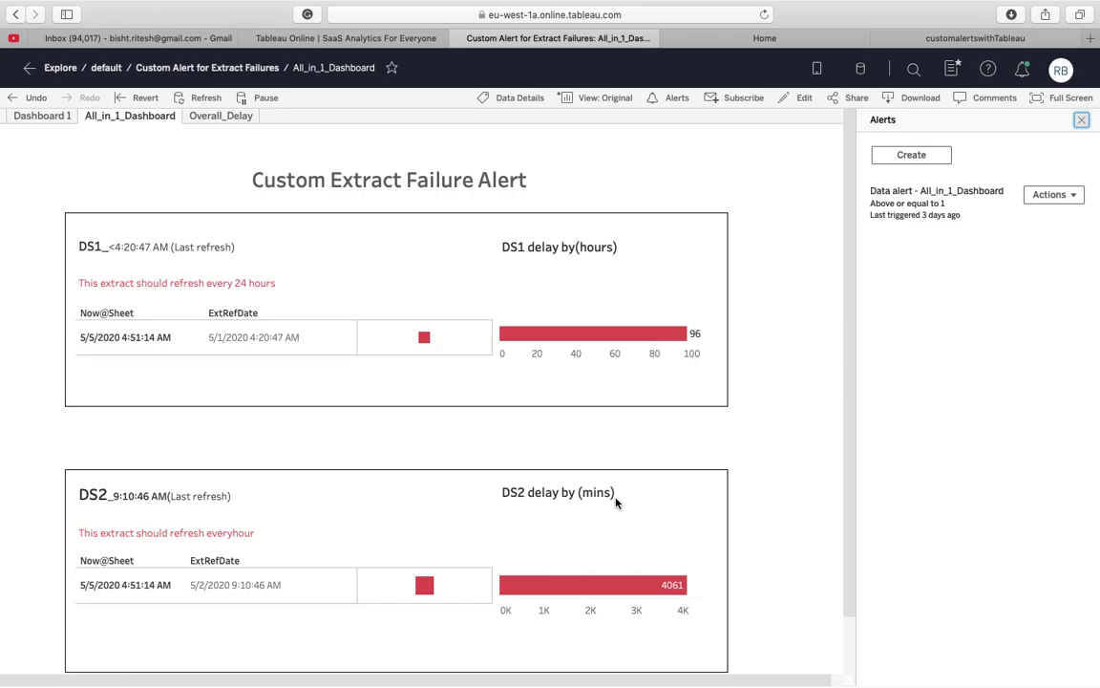
{"action": "scroll", "coordinate": [620, 520], "scroll_direction": "down", "scroll_amount": 2}
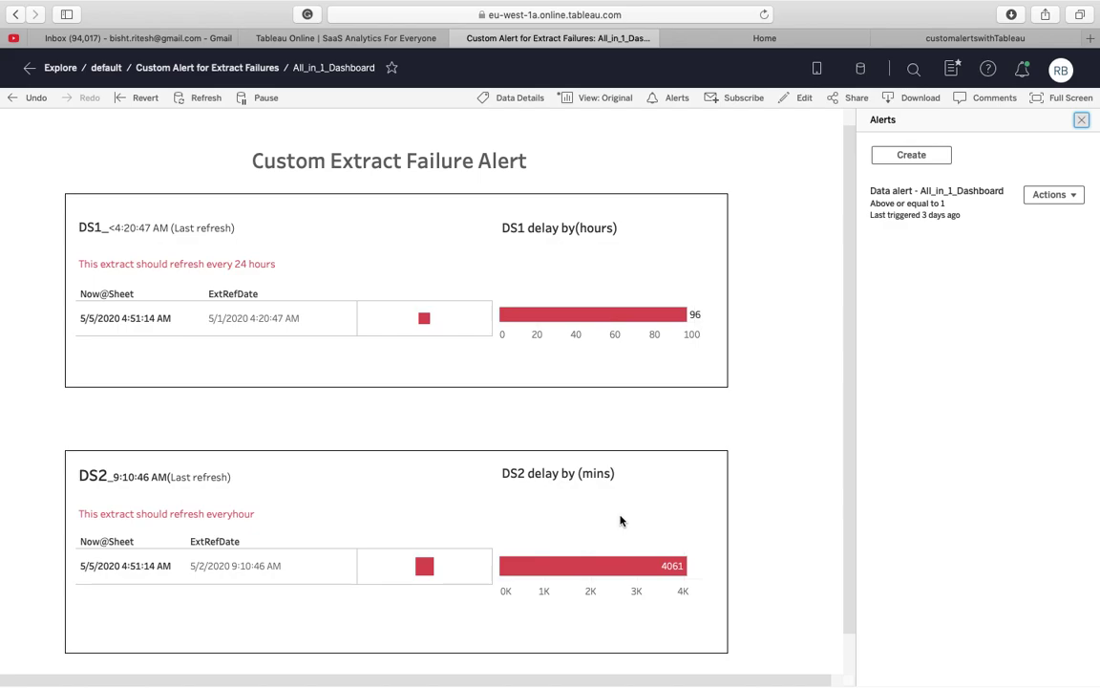
{"action": "key", "text": "super+Tab"}
{"action": "key", "text": "super+Tab"}
{"action": "key", "text": "super+Tab"}
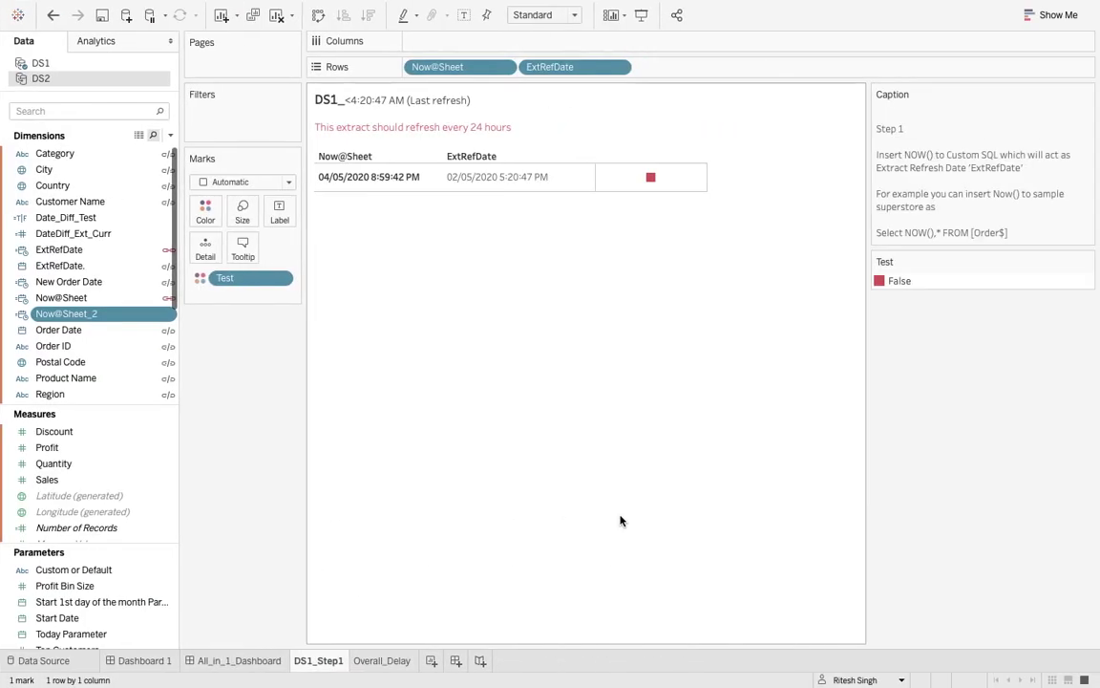
Step: Open the All_in_1_Dashboard in Tableau Desktop and compare its sheet previews
{"action": "left_click", "coordinate": [247, 661]}
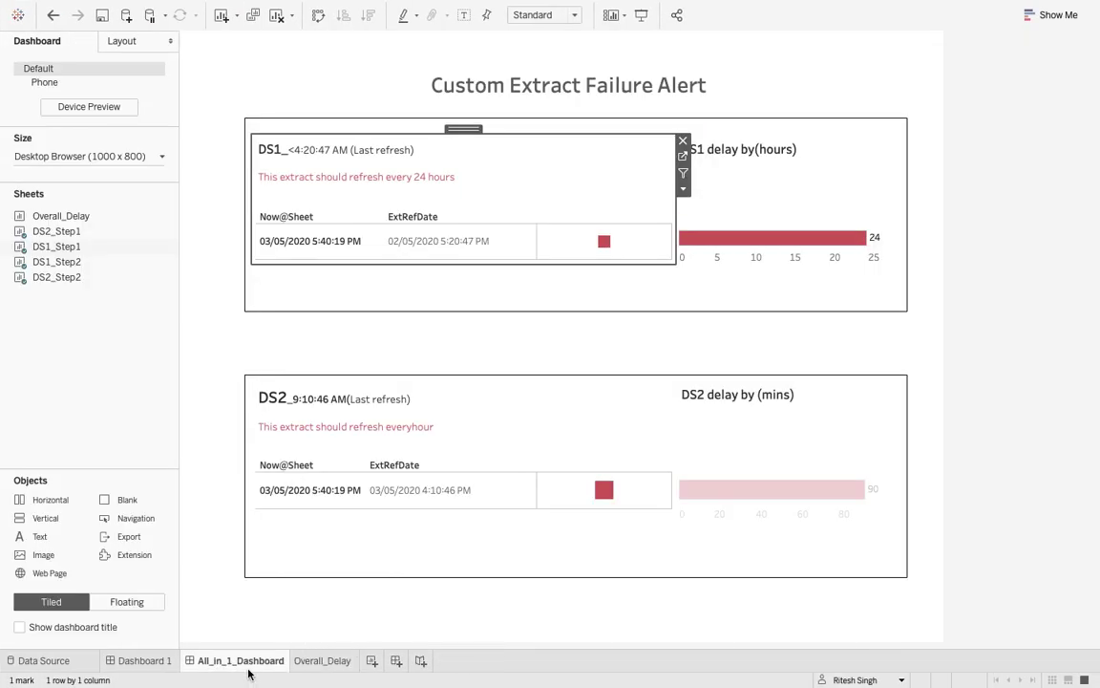
{"action": "mouse_move", "coordinate": [43, 256]}
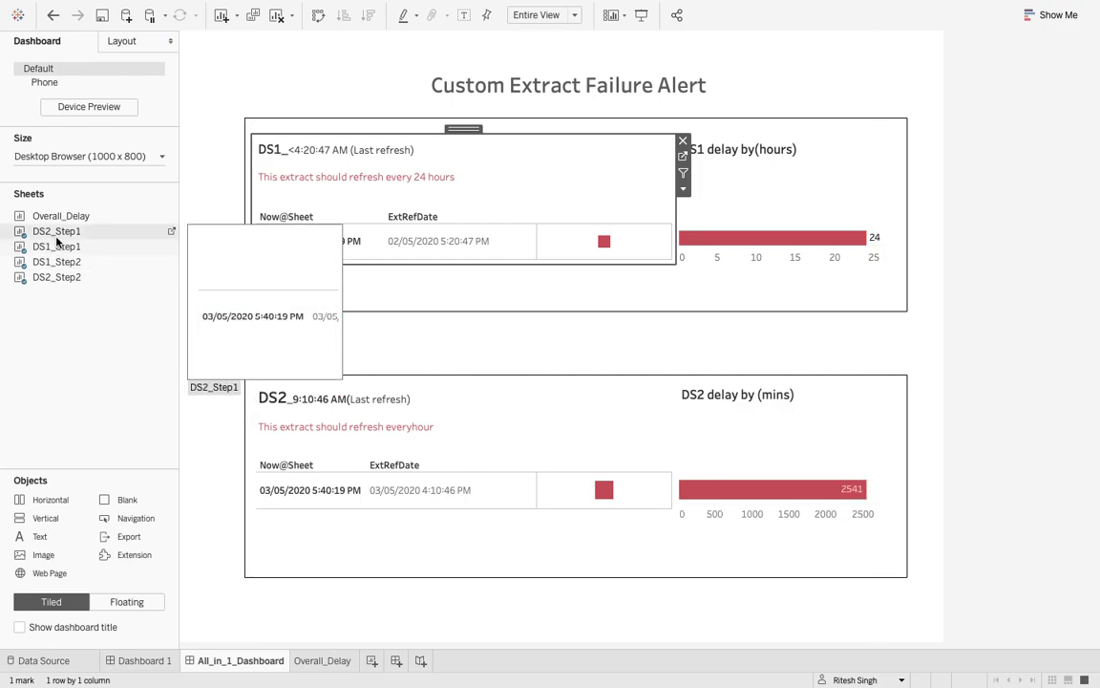
{"action": "mouse_move", "coordinate": [113, 246]}
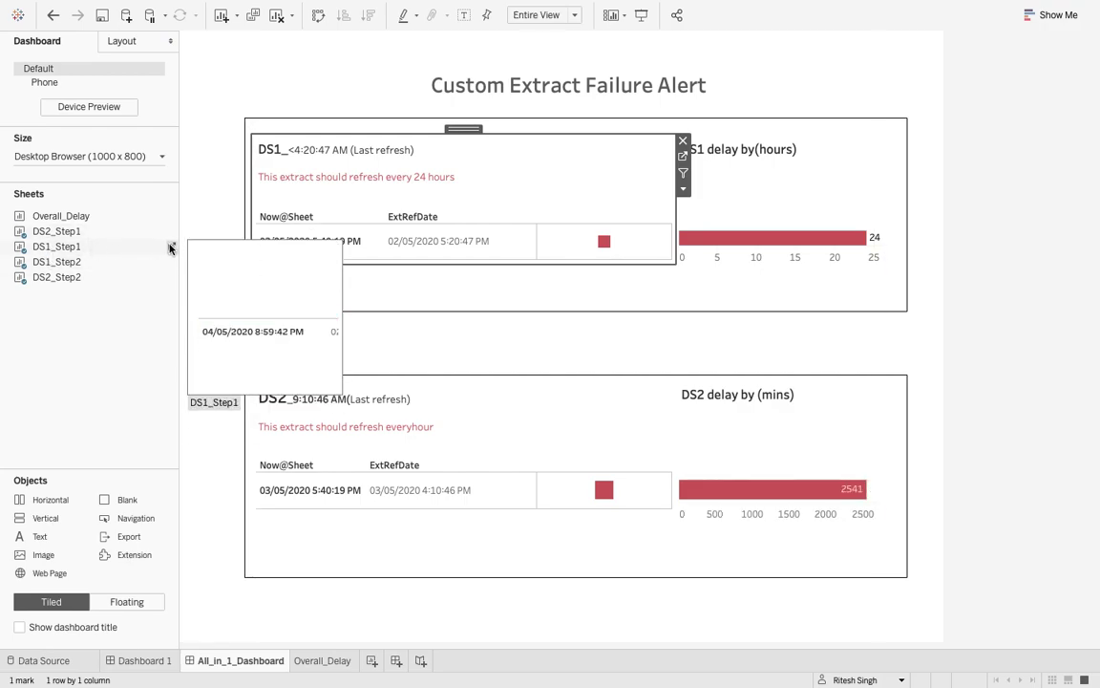
Step: Return to the customalertswithTableau blog post in Safari at its Subscription section
{"action": "key", "text": "super+Tab"}
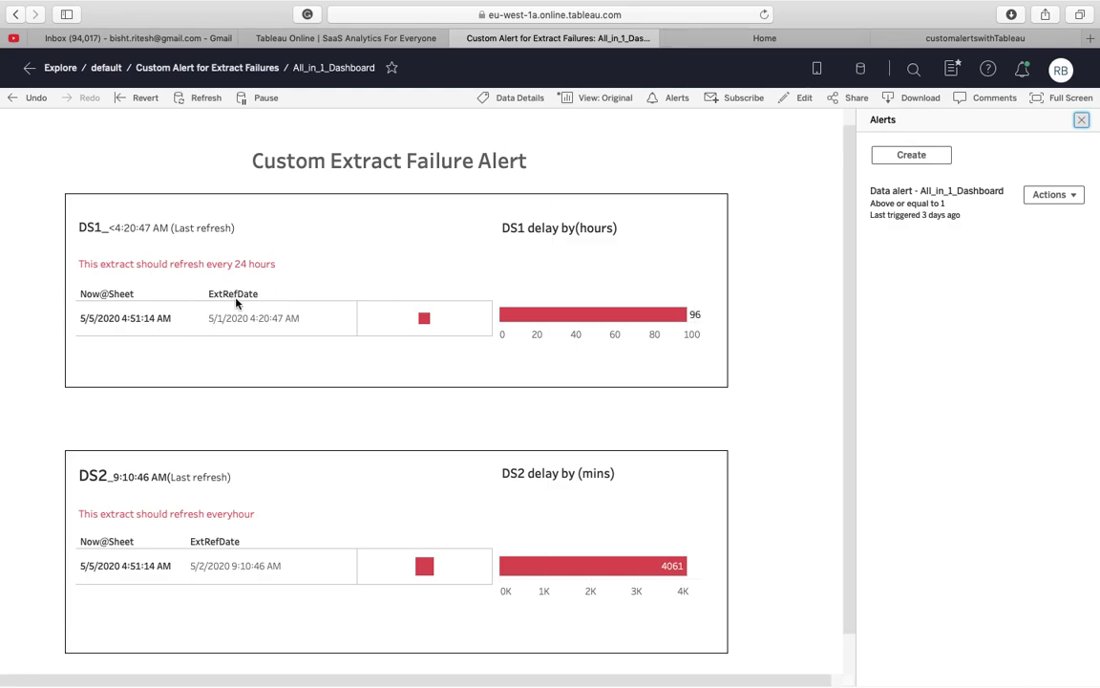
{"action": "left_click", "coordinate": [917, 38]}
{"action": "scroll", "coordinate": [760, 304], "scroll_direction": "down", "scroll_amount": 15}
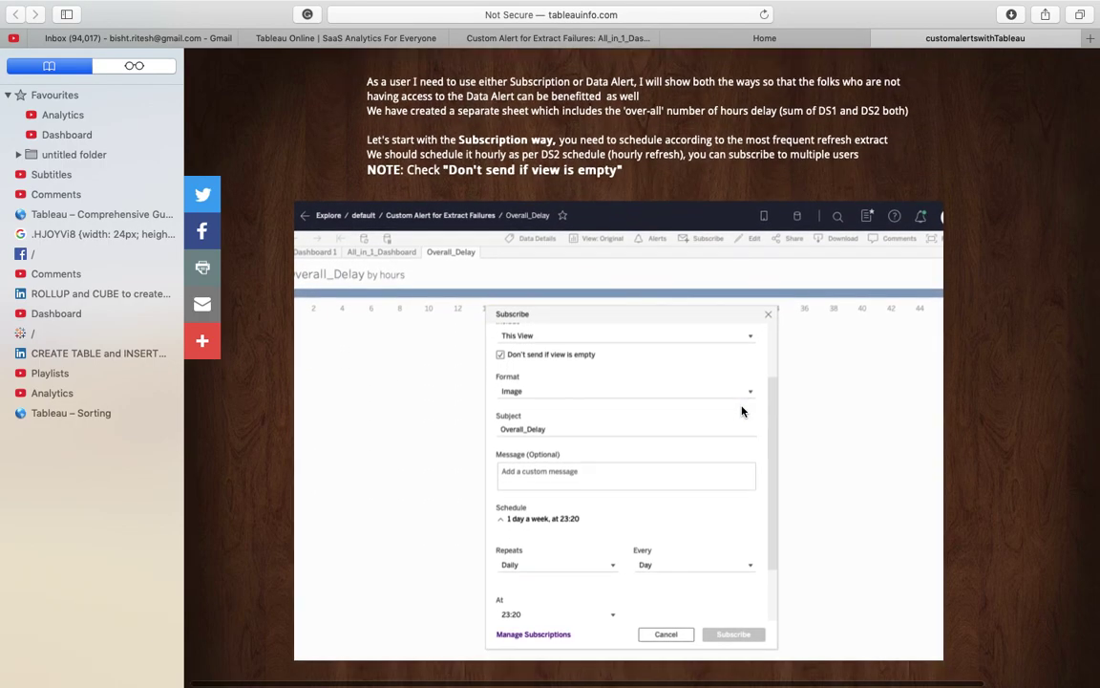
Step: Scroll past the subscription and alert screenshots to STEP 1's custom SQL adding NOW() as ExtRefDate
{"action": "scroll", "coordinate": [742, 411], "scroll_direction": "down", "scroll_amount": 10}
{"action": "scroll", "coordinate": [743, 411], "scroll_direction": "up", "scroll_amount": 3}
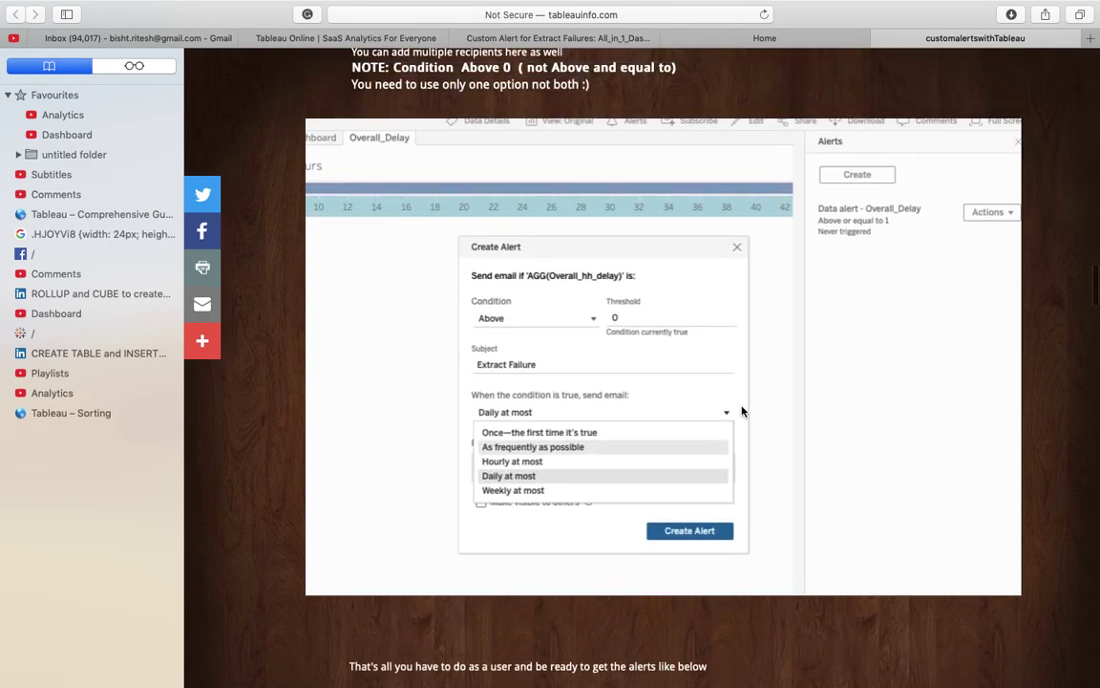
{"action": "scroll", "coordinate": [742, 411], "scroll_direction": "down", "scroll_amount": 10}
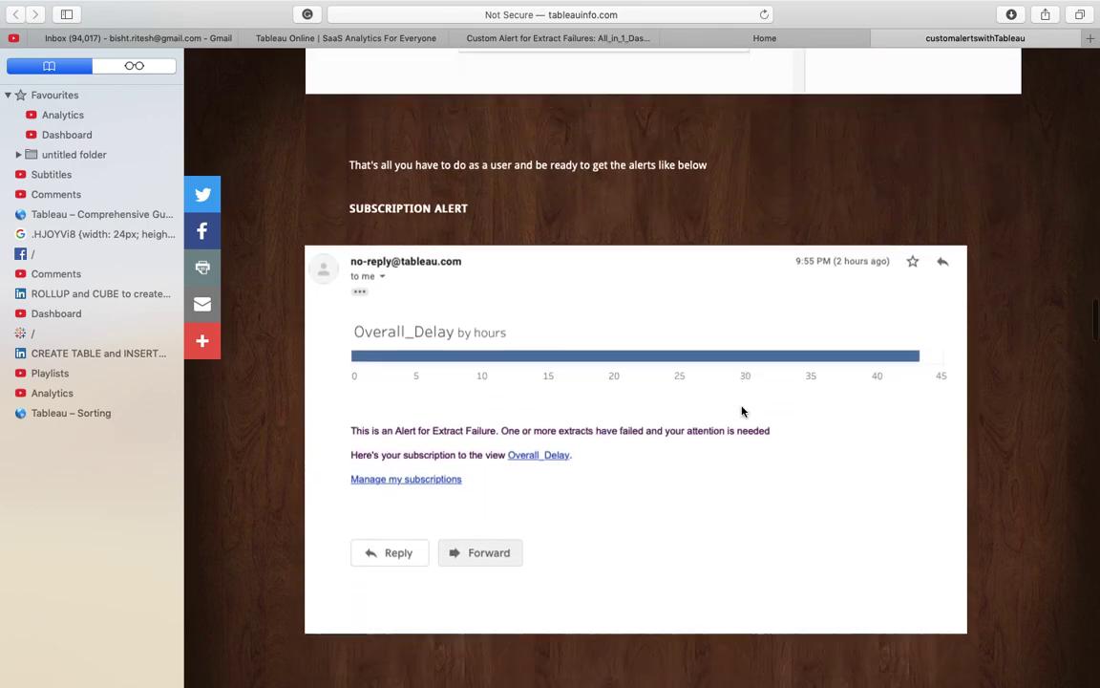
{"action": "scroll", "coordinate": [742, 411], "scroll_direction": "up", "scroll_amount": 4}
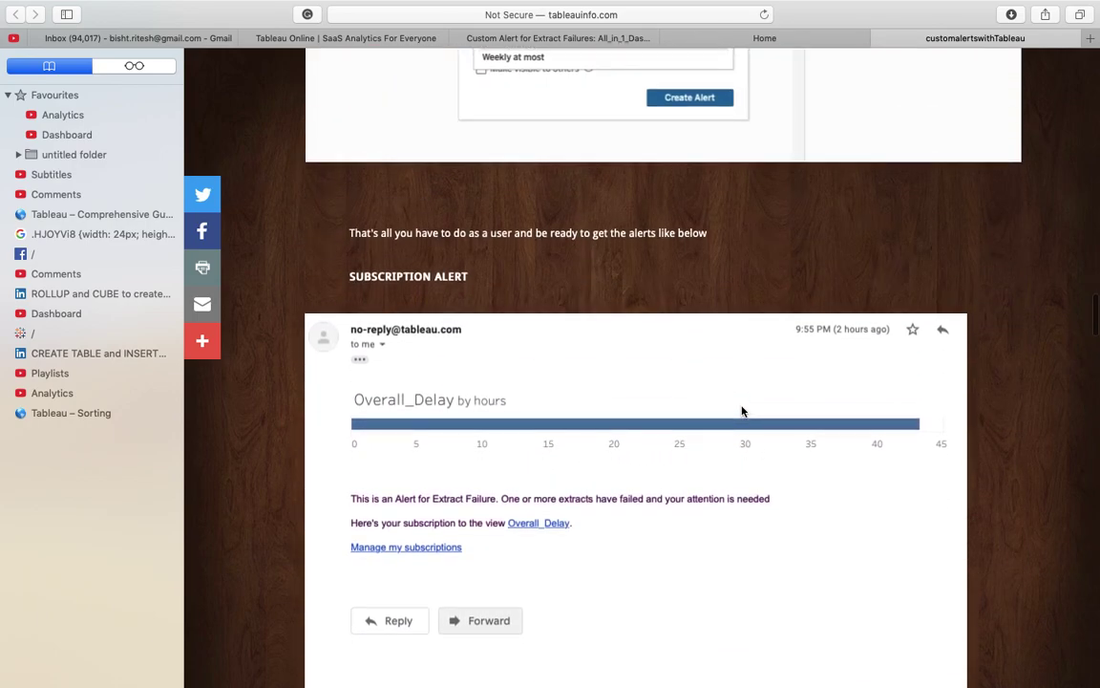
{"action": "scroll", "coordinate": [742, 411], "scroll_direction": "down", "scroll_amount": 6}
{"action": "scroll", "coordinate": [742, 411], "scroll_direction": "down", "scroll_amount": 10}
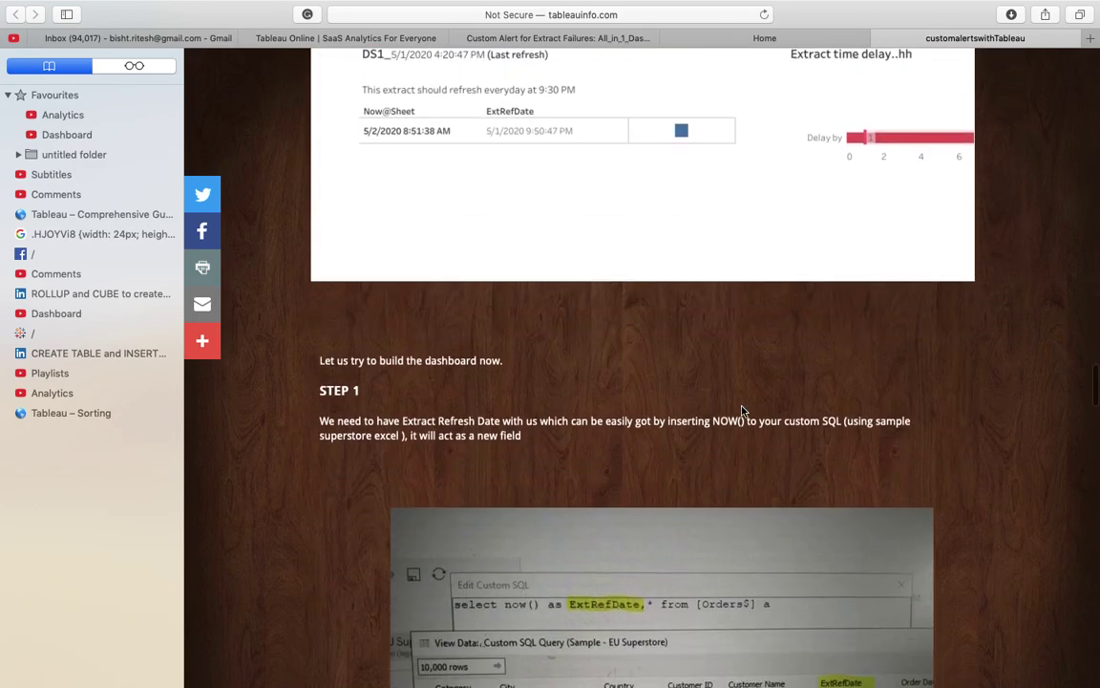
{"action": "scroll", "coordinate": [742, 410], "scroll_direction": "down", "scroll_amount": 1}
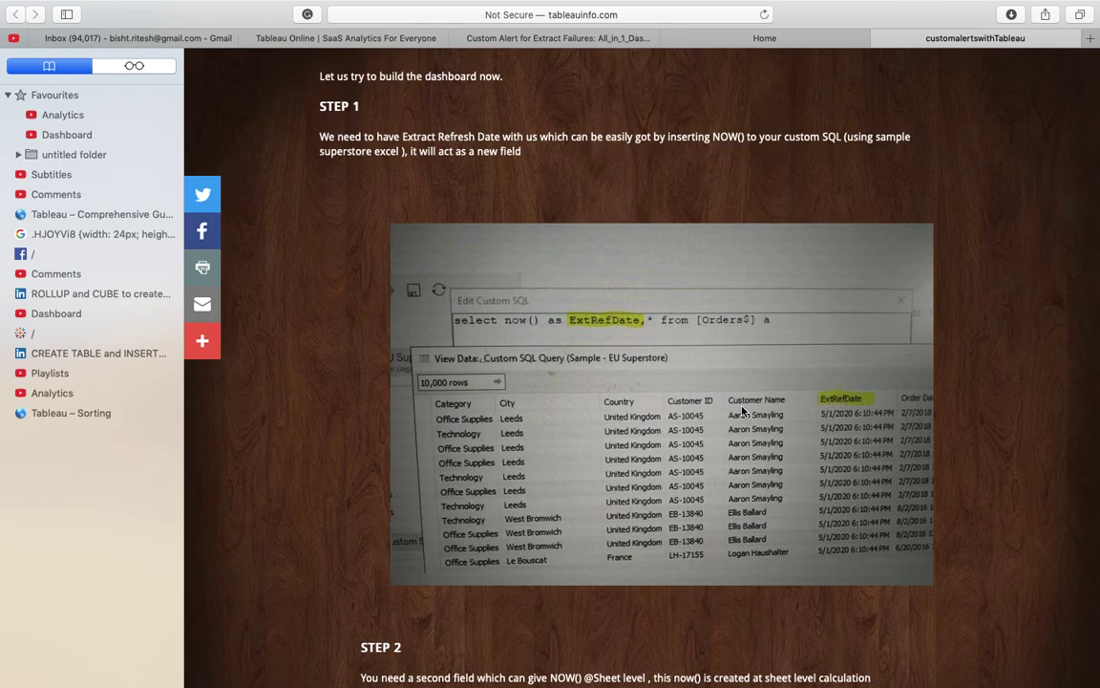
Step: Scroll to STEP 2, defining Now@Sheet as NOW() or MAKEDATETIME(TODAY(),#9:00:00#)
{"action": "scroll", "coordinate": [742, 410], "scroll_direction": "down", "scroll_amount": 10}
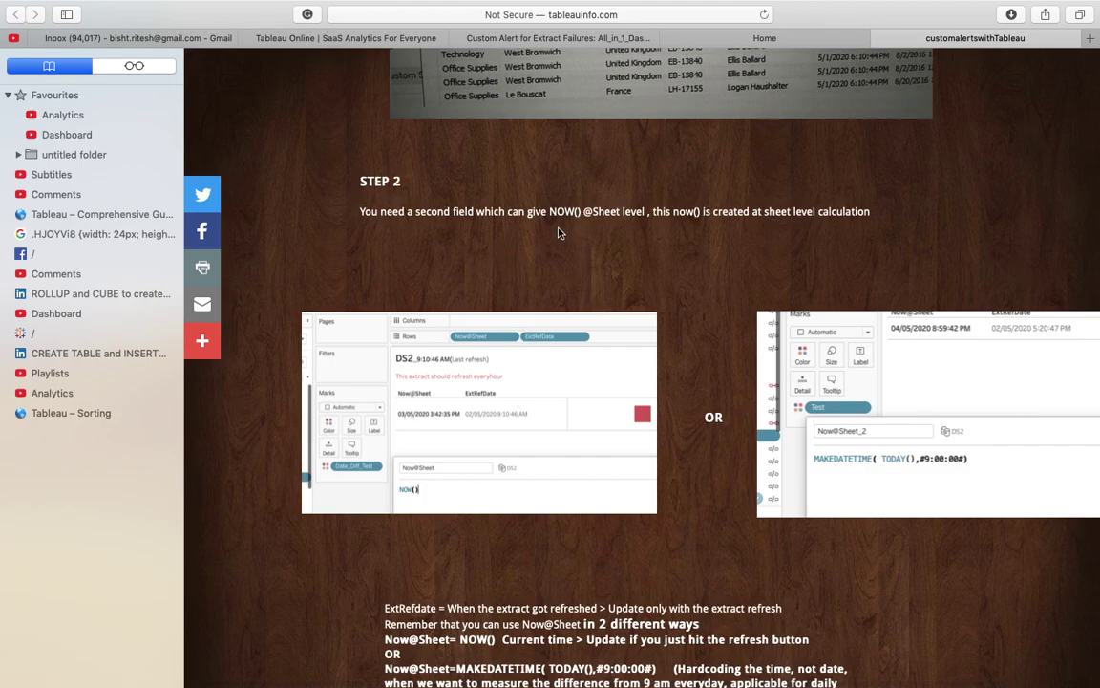
{"action": "scroll", "coordinate": [571, 229], "scroll_direction": "up", "scroll_amount": 7}
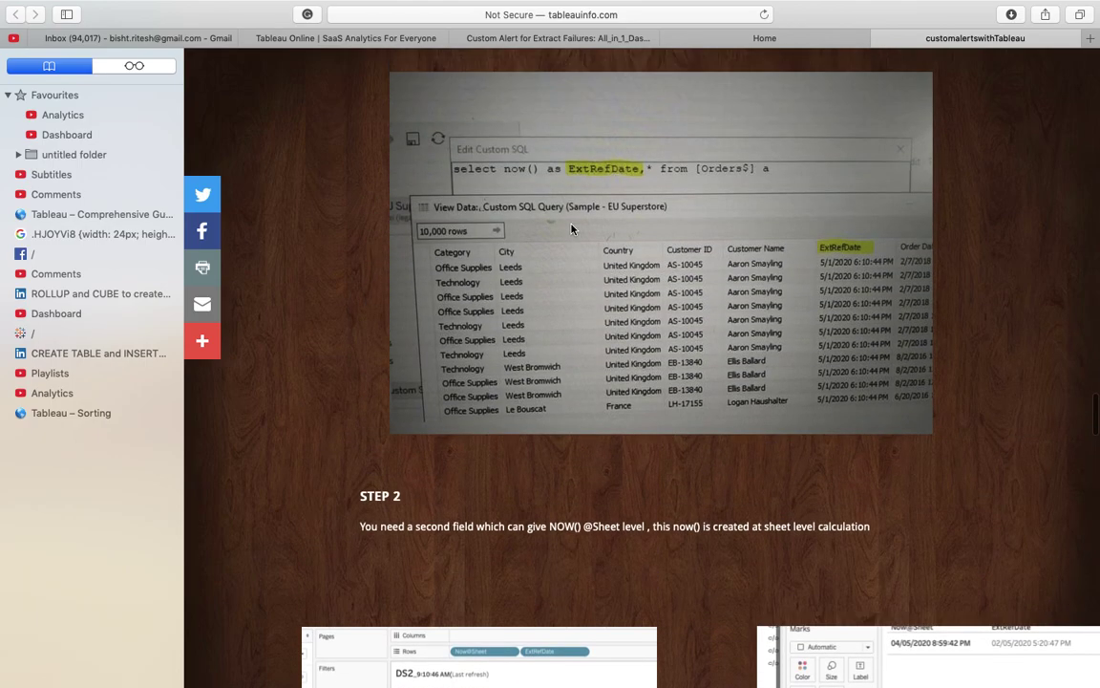
{"action": "scroll", "coordinate": [595, 249], "scroll_direction": "up", "scroll_amount": 3}
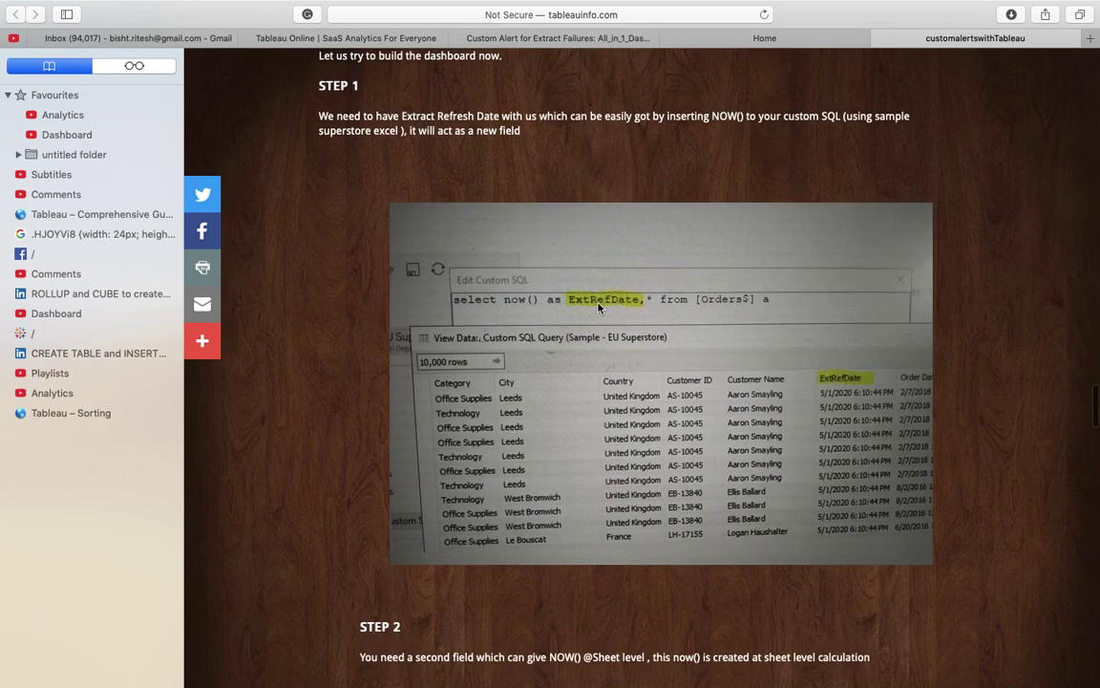
{"action": "scroll", "coordinate": [593, 306], "scroll_direction": "down", "scroll_amount": 3}
{"action": "scroll", "coordinate": [593, 315], "scroll_direction": "down", "scroll_amount": 3}
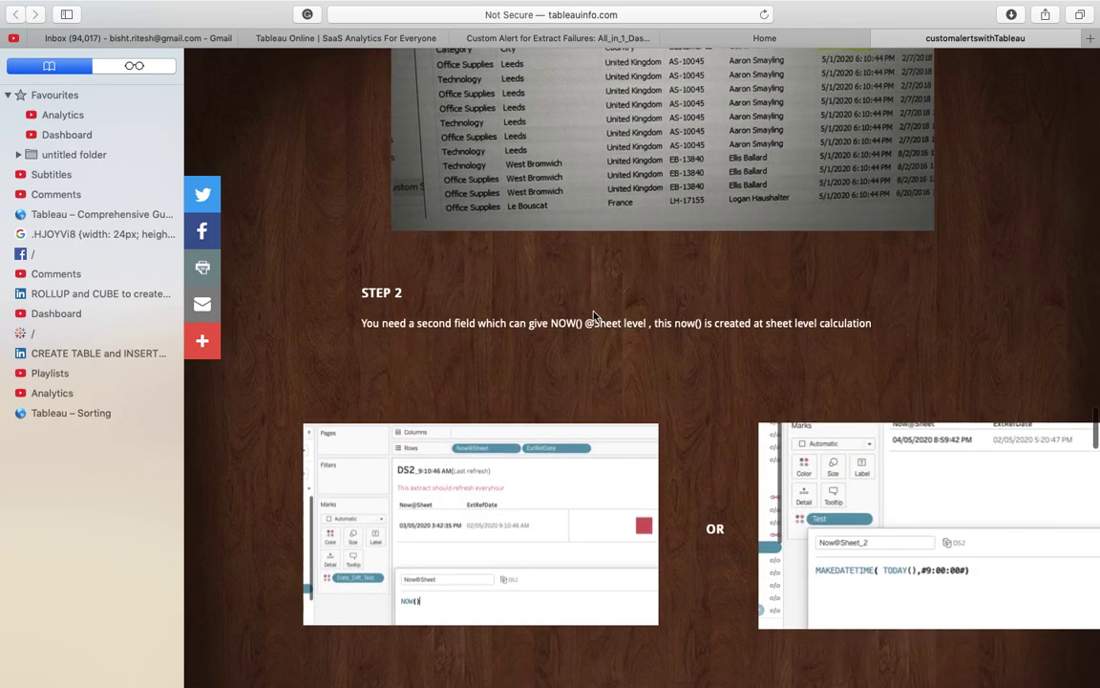
{"action": "scroll", "coordinate": [593, 325], "scroll_direction": "down", "scroll_amount": 3}
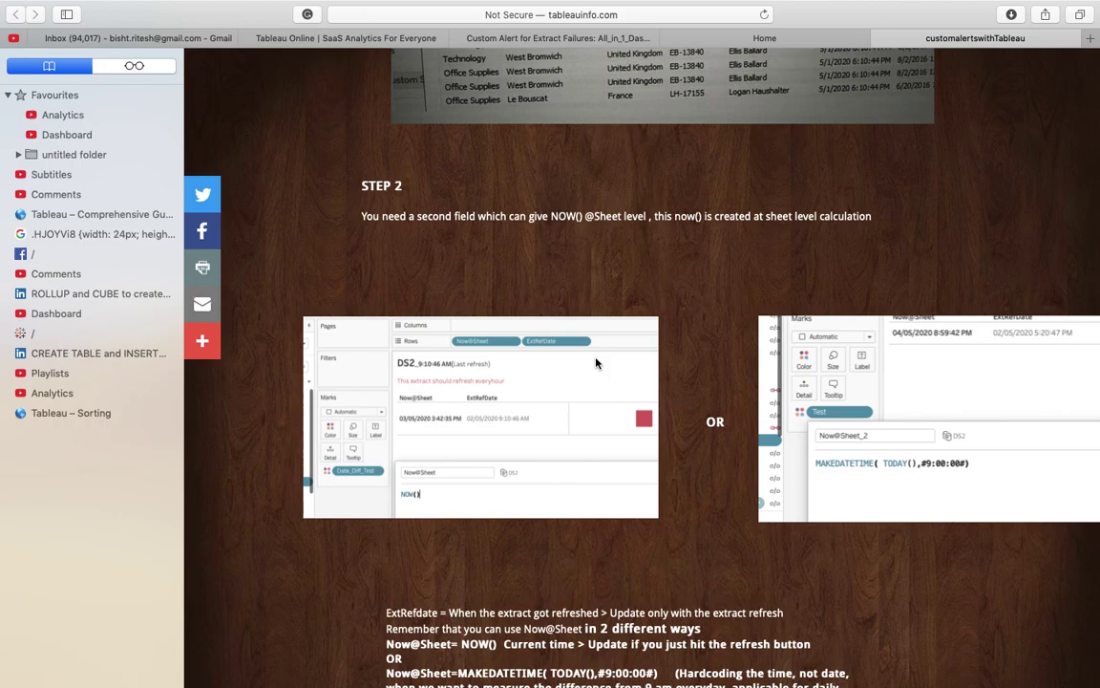
{"action": "scroll", "coordinate": [596, 363], "scroll_direction": "down", "scroll_amount": 1}
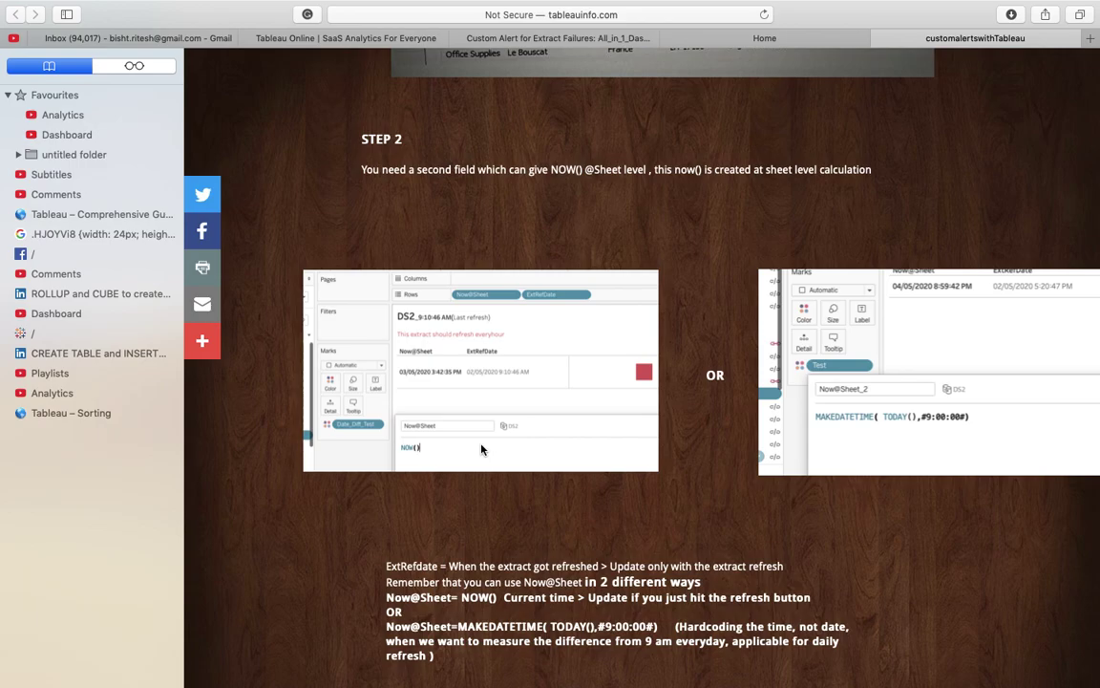
{"action": "scroll", "coordinate": [481, 449], "scroll_direction": "down", "scroll_amount": 5}
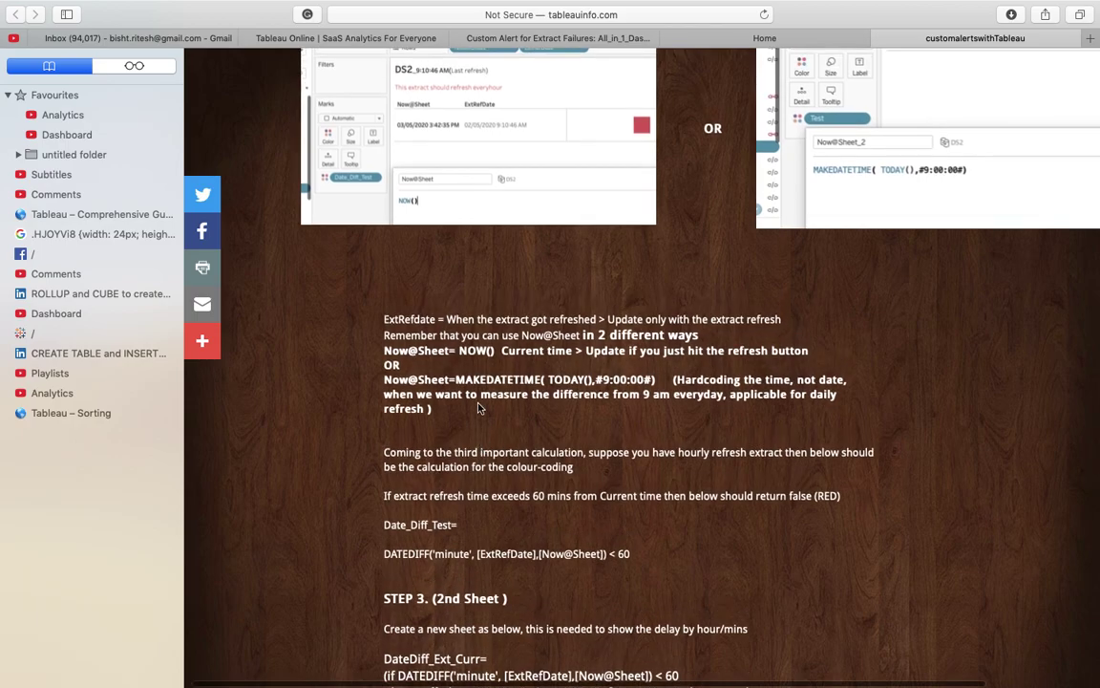
Step: Scroll to STEP 3 and highlight the DateDiff_Ext_Curr DATEDIFF formula text
{"action": "scroll", "coordinate": [763, 253], "scroll_direction": "up", "scroll_amount": 1}
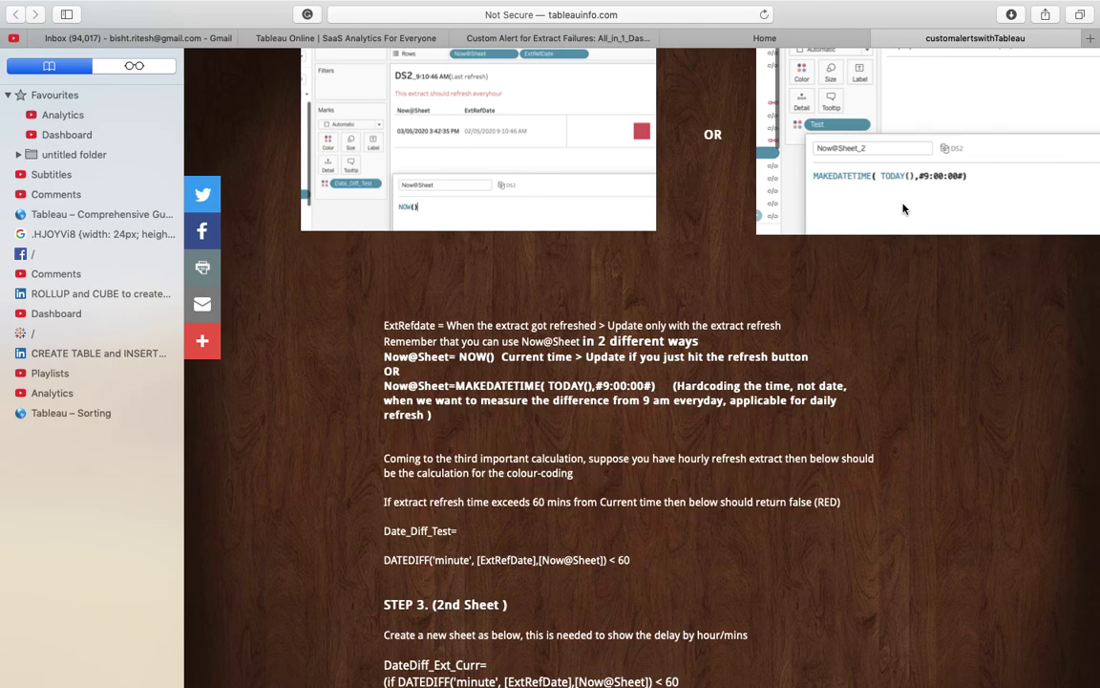
{"action": "scroll", "coordinate": [879, 319], "scroll_direction": "down", "scroll_amount": 5}
{"action": "scroll", "coordinate": [879, 319], "scroll_direction": "up", "scroll_amount": 2}
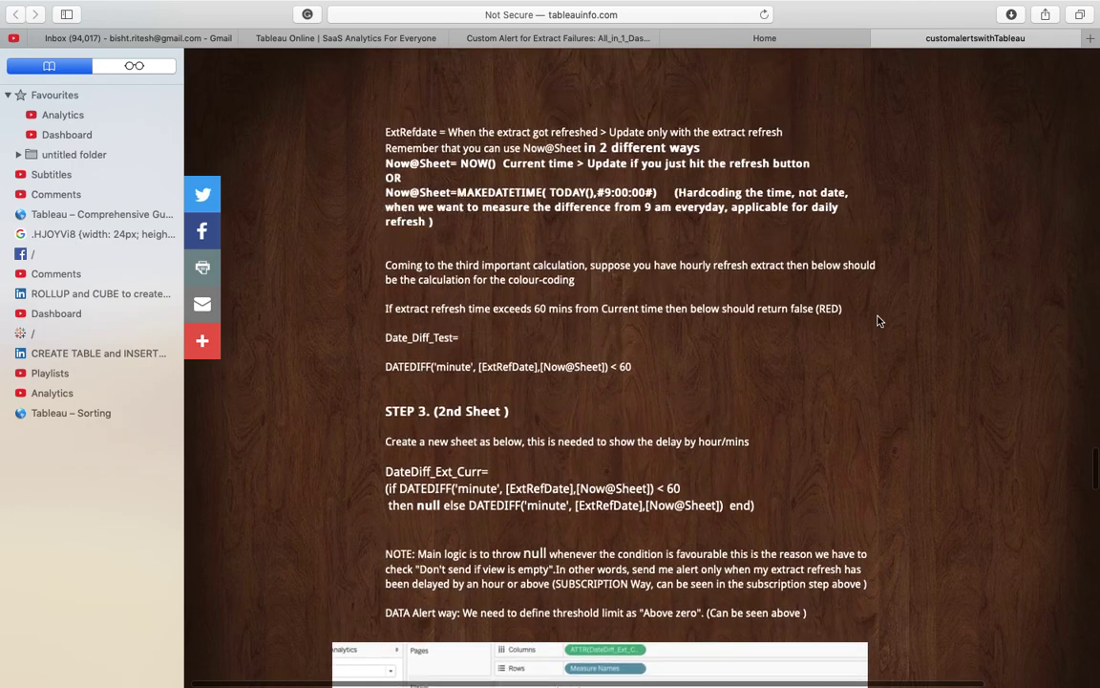
{"action": "scroll", "coordinate": [879, 319], "scroll_direction": "up", "scroll_amount": 1}
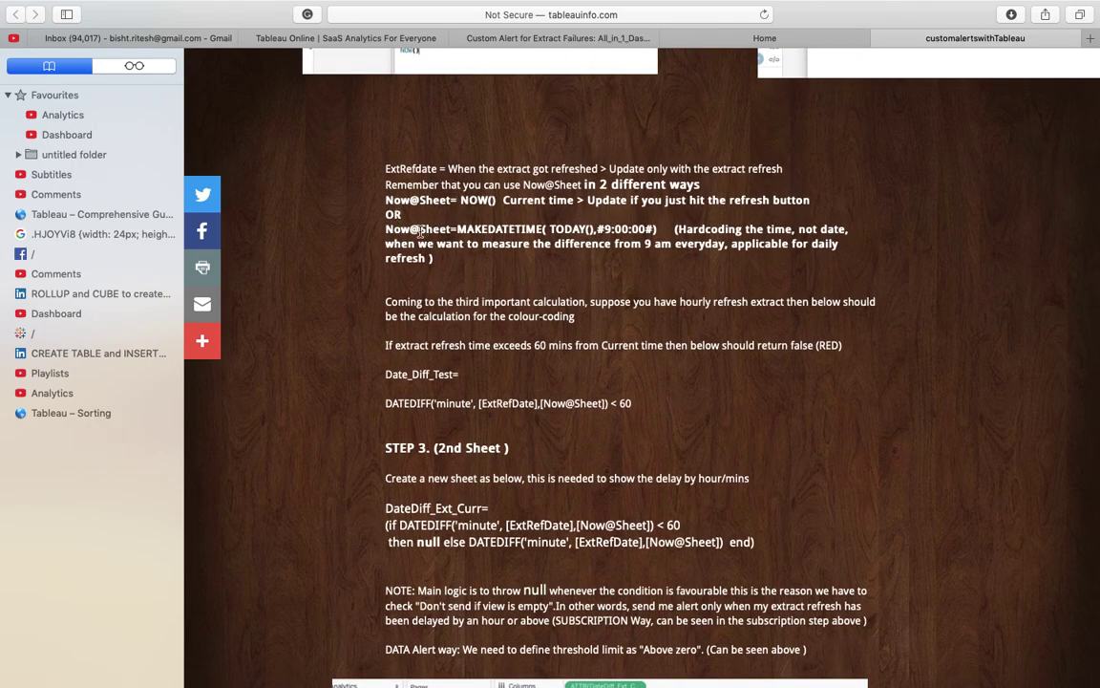
{"action": "scroll", "coordinate": [439, 297], "scroll_direction": "down", "scroll_amount": 3}
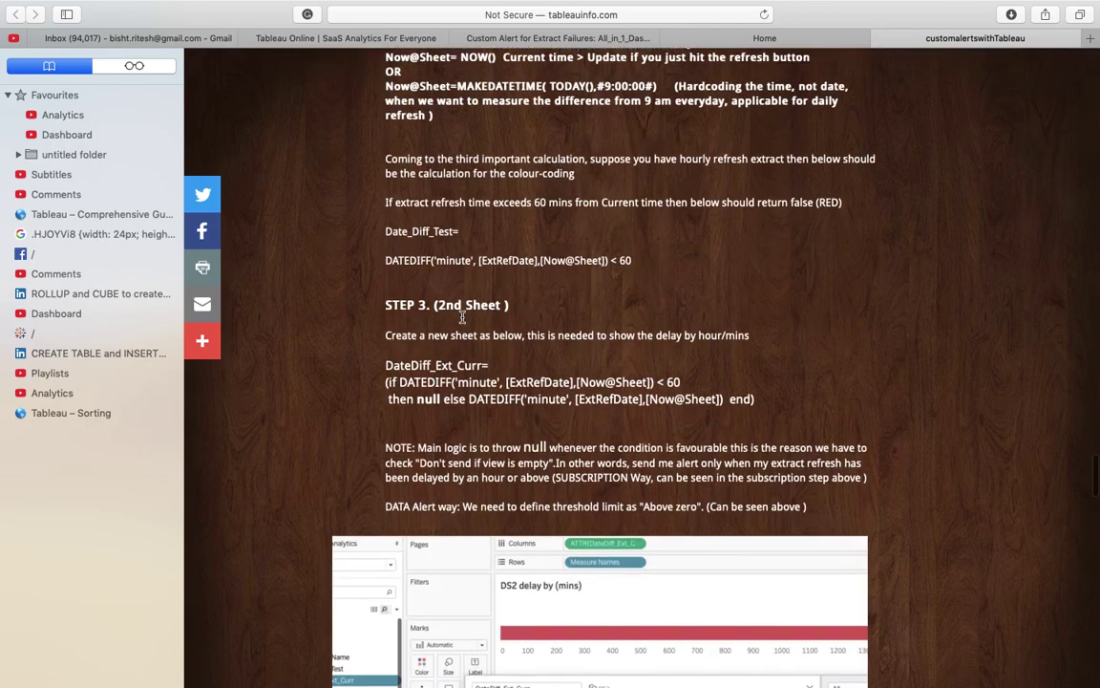
{"action": "left_click_drag", "start_coordinate": [647, 256], "coordinate": [363, 46]}
{"action": "left_click", "coordinate": [406, 237]}
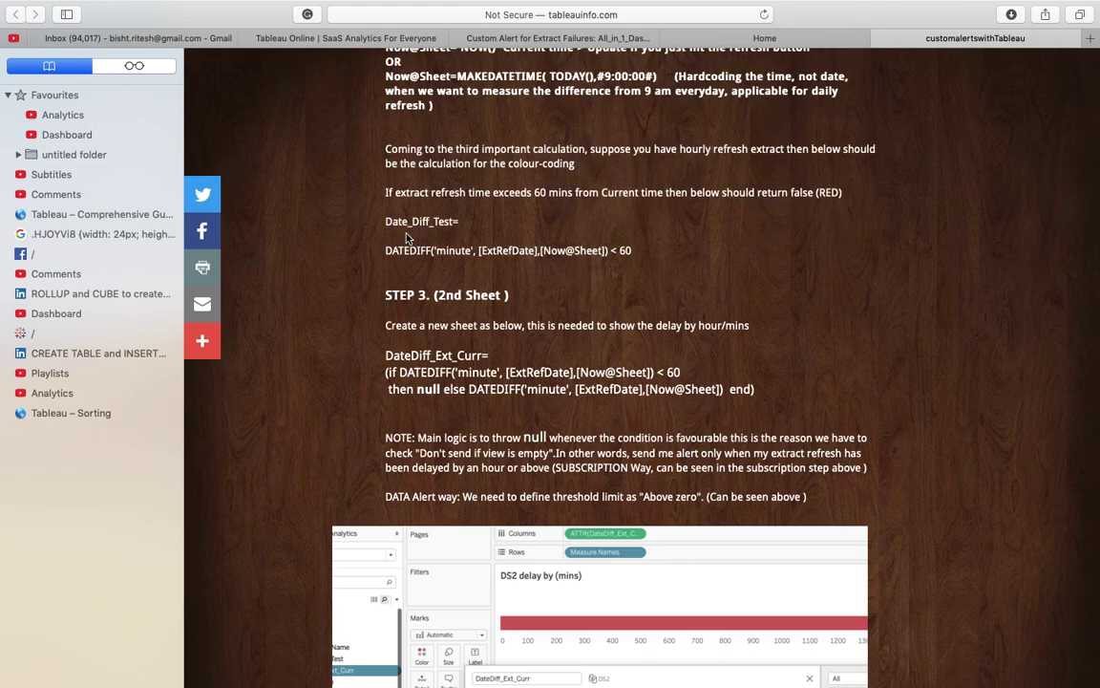
Step: Switch back to Tableau Desktop's All_in_1_Dashboard listing Now@Sheet and ExtRefDate for DS1 and DS2
{"action": "scroll", "coordinate": [659, 260], "scroll_direction": "down", "scroll_amount": 4}
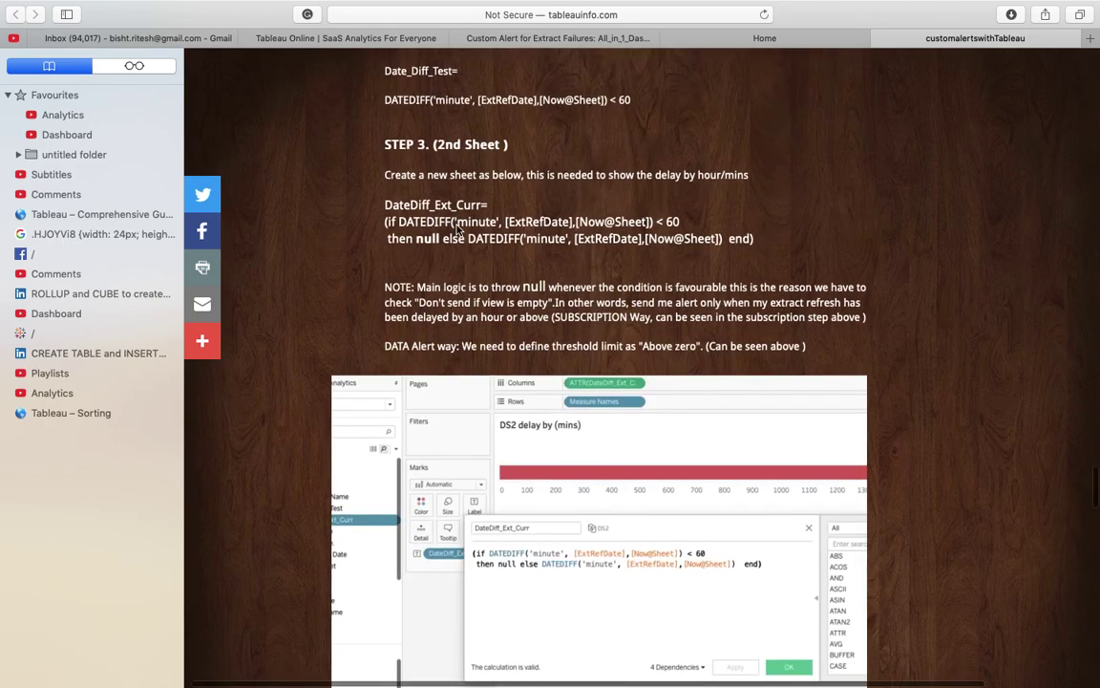
{"action": "scroll", "coordinate": [457, 228], "scroll_direction": "down", "scroll_amount": 1}
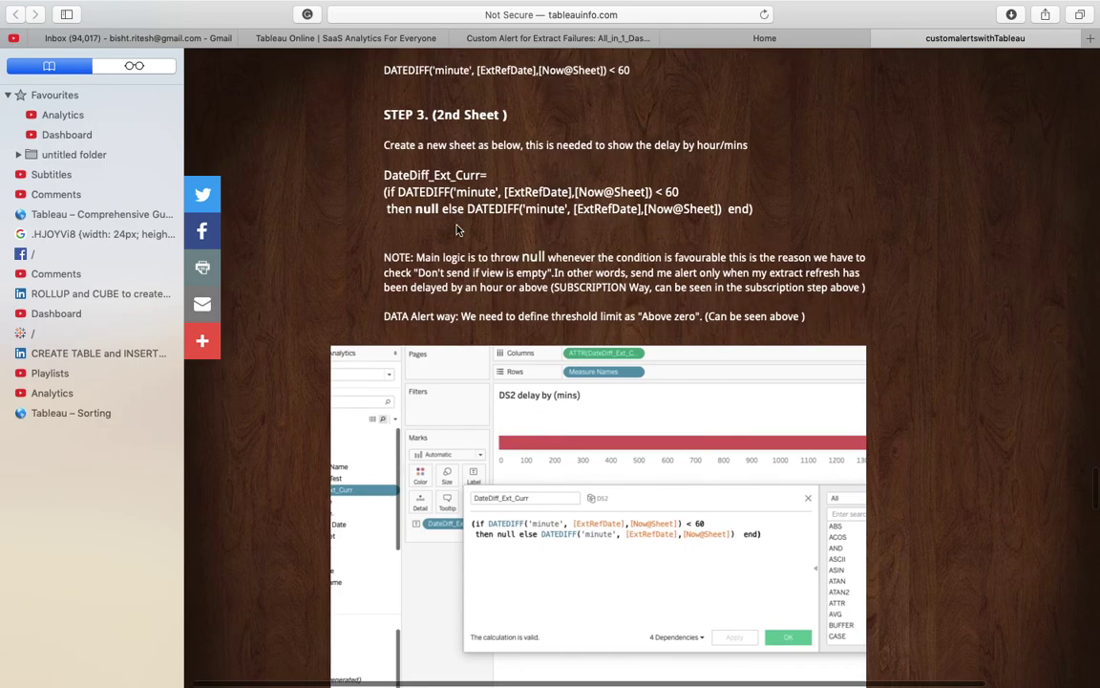
{"action": "key", "text": "super+Tab"}
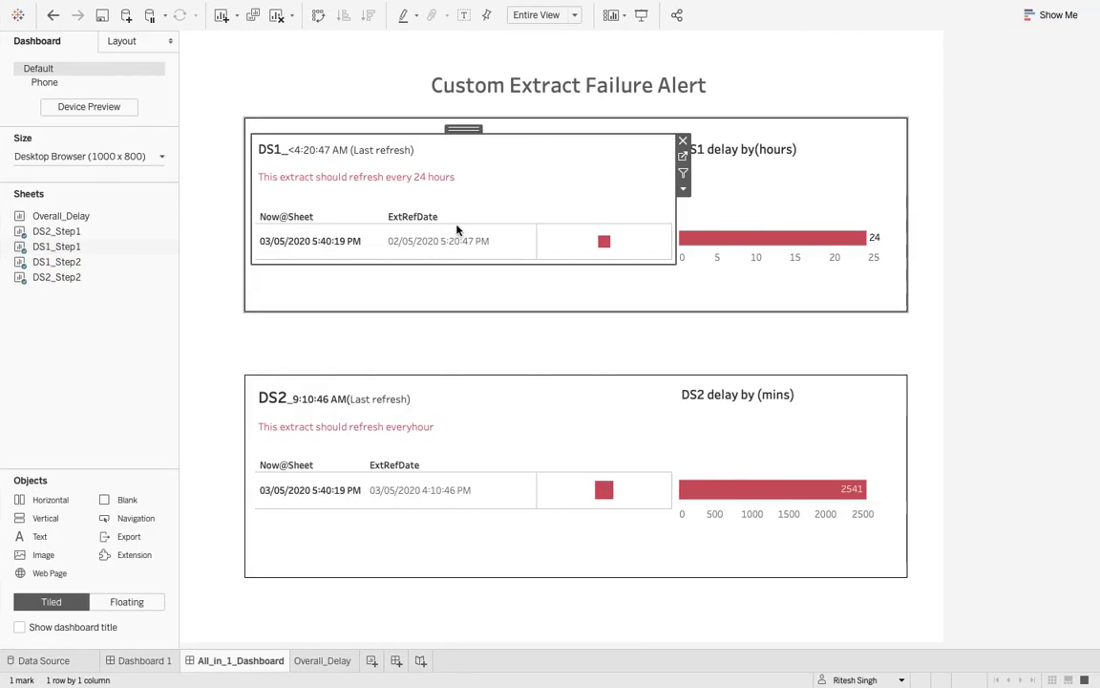
Step: Check DS1_Step1's ExtRefDate of 02/05/2020 5:20:47 PM, then open DS1_Step2 showing the 65-hour delay
{"action": "left_click_drag", "start_coordinate": [165, 232], "coordinate": [167, 236]}
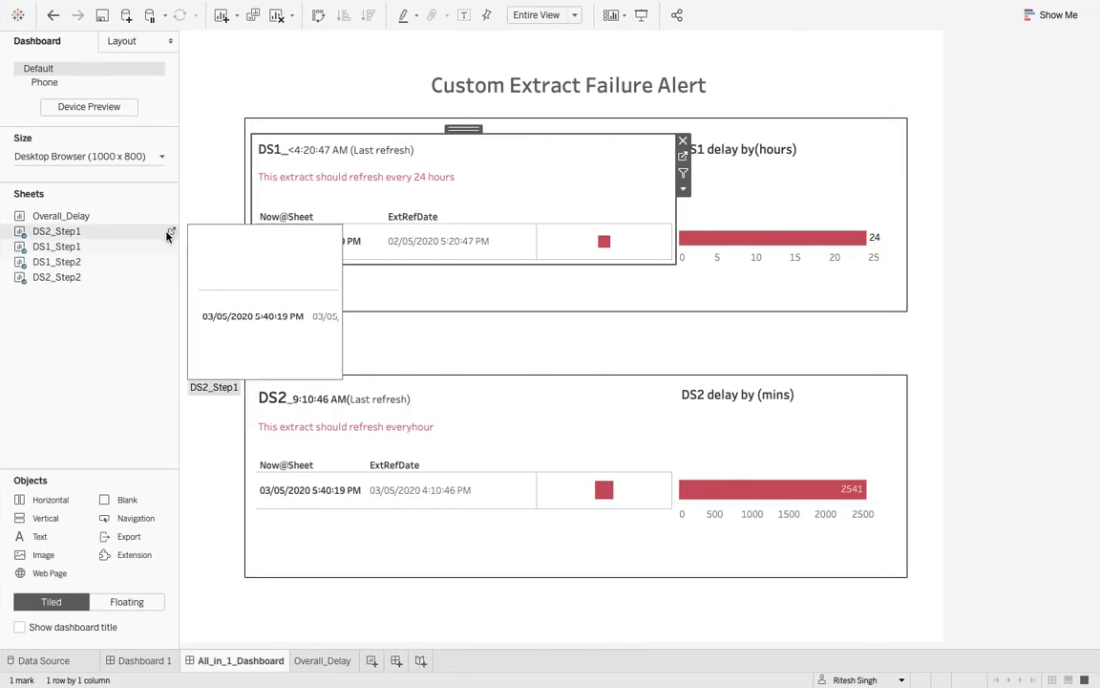
{"action": "left_click", "coordinate": [172, 247]}
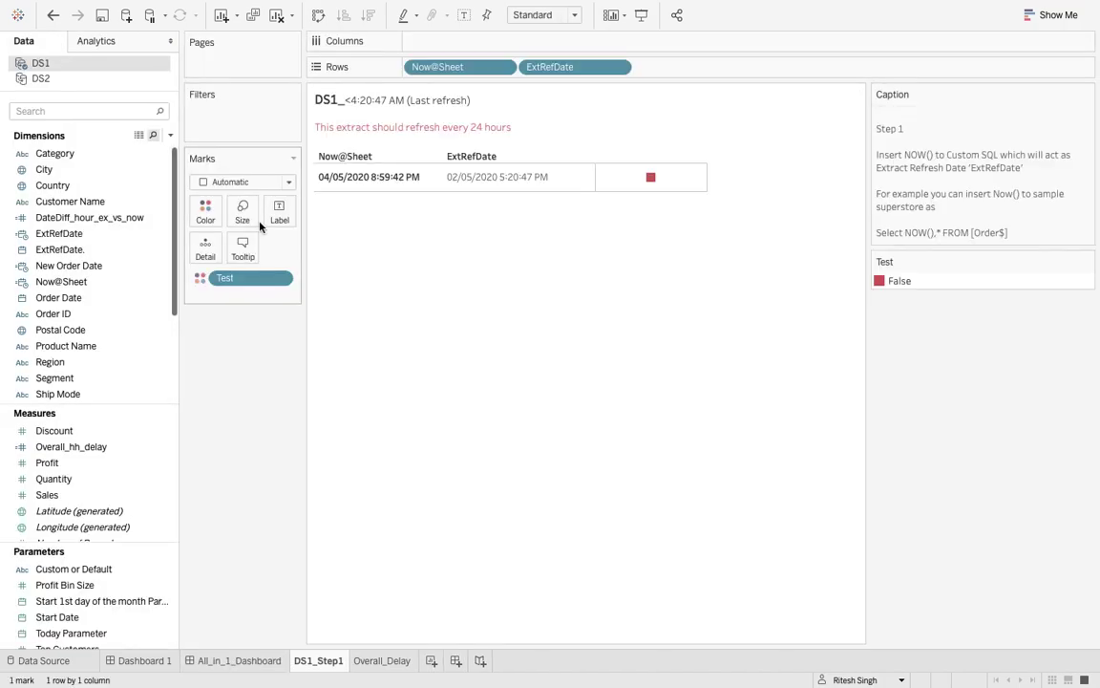
{"action": "left_click", "coordinate": [451, 174]}
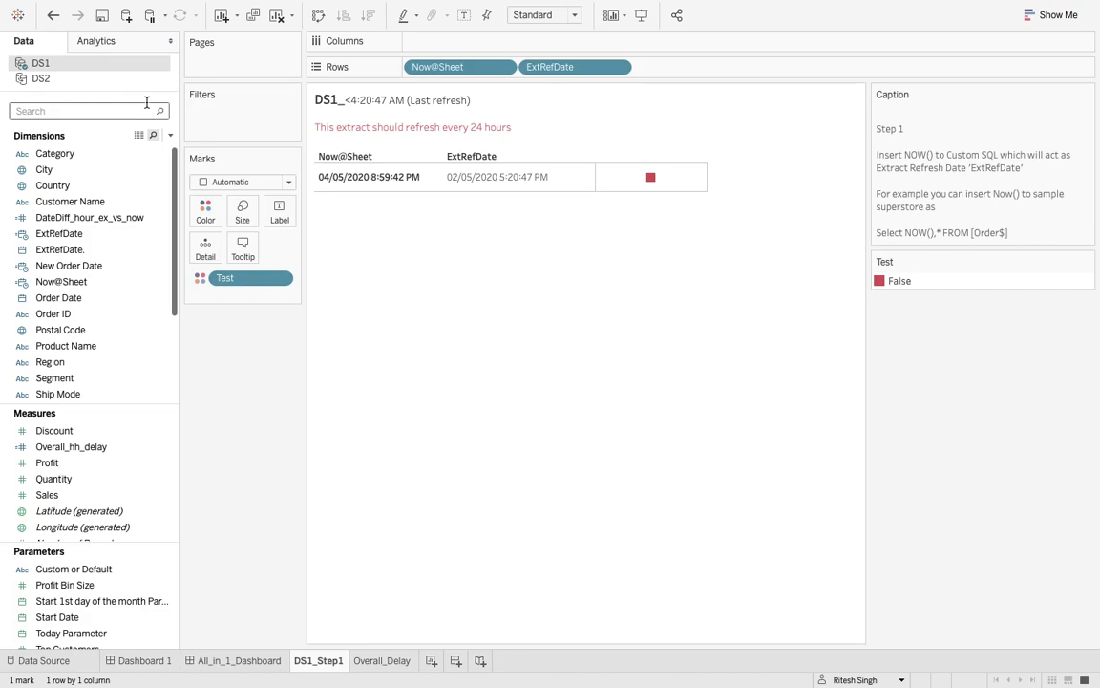
{"action": "left_click", "coordinate": [54, 16]}
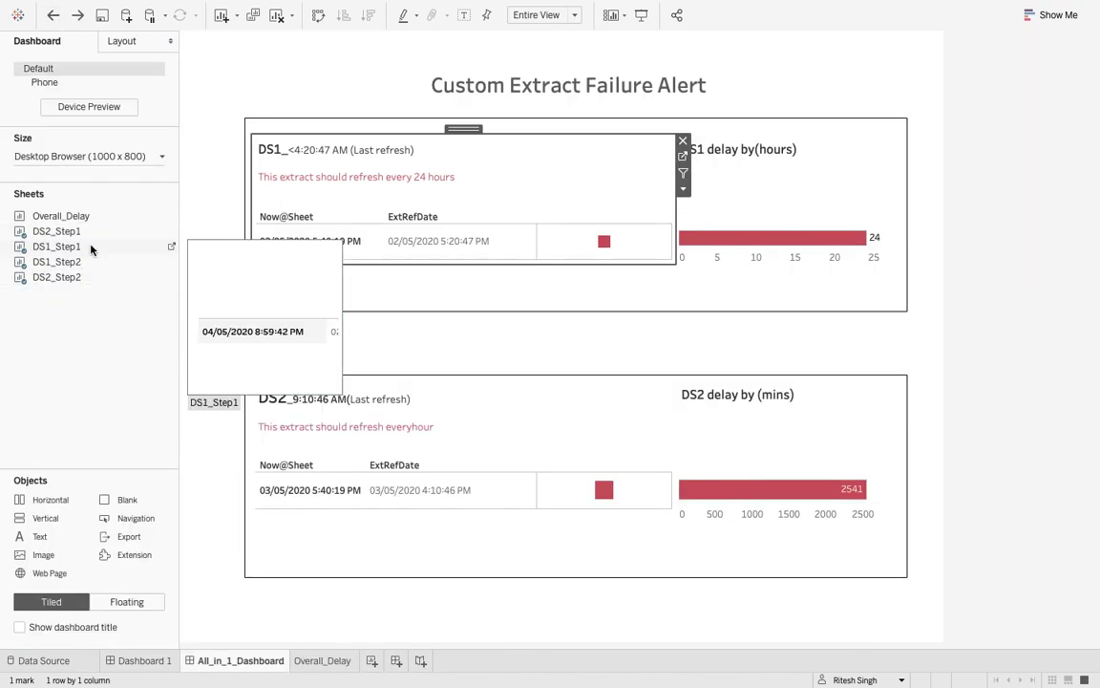
{"action": "left_click", "coordinate": [172, 265]}
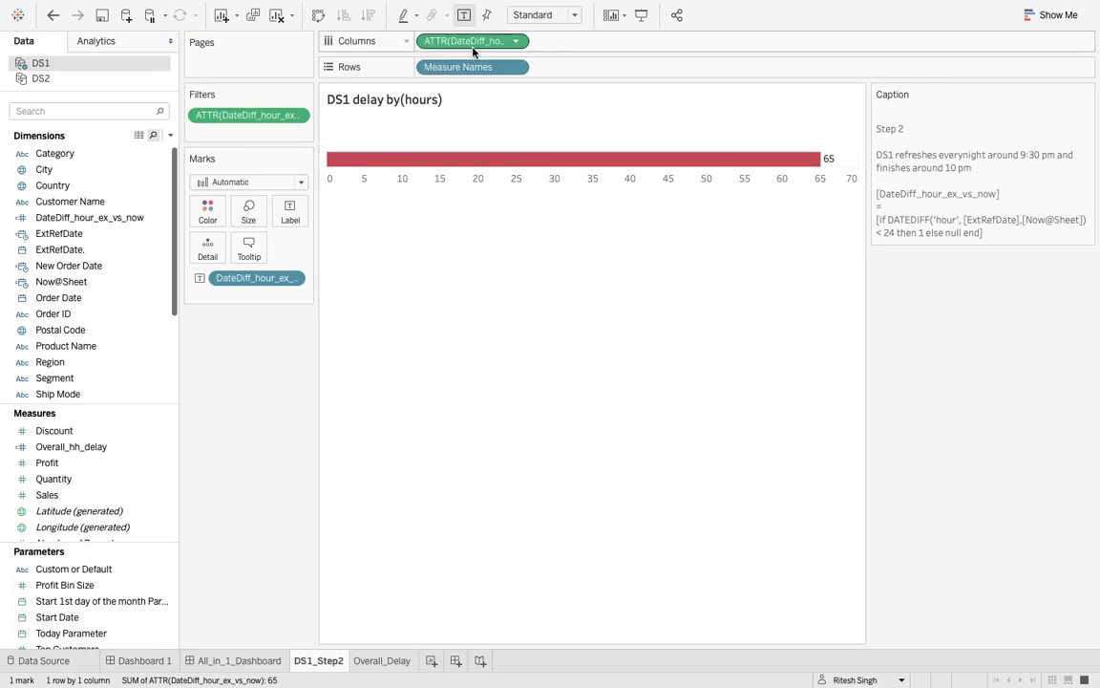
{"action": "right_click", "coordinate": [113, 218]}
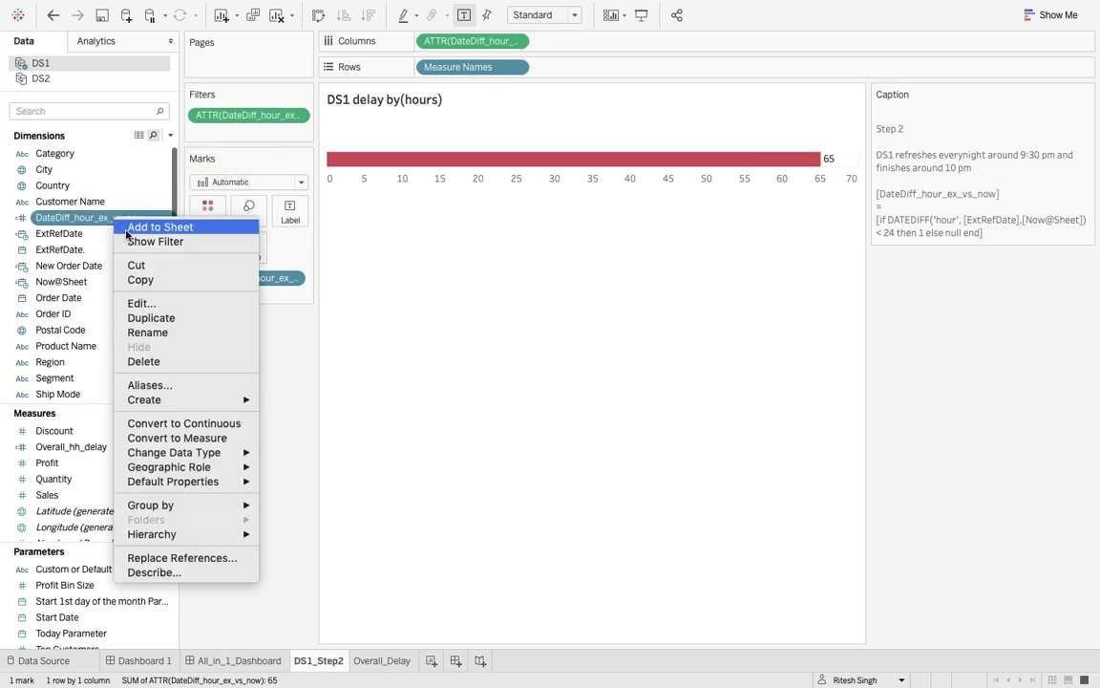
{"action": "left_click", "coordinate": [157, 304]}
{"action": "left_click_drag", "start_coordinate": [397, 479], "coordinate": [202, 484]}
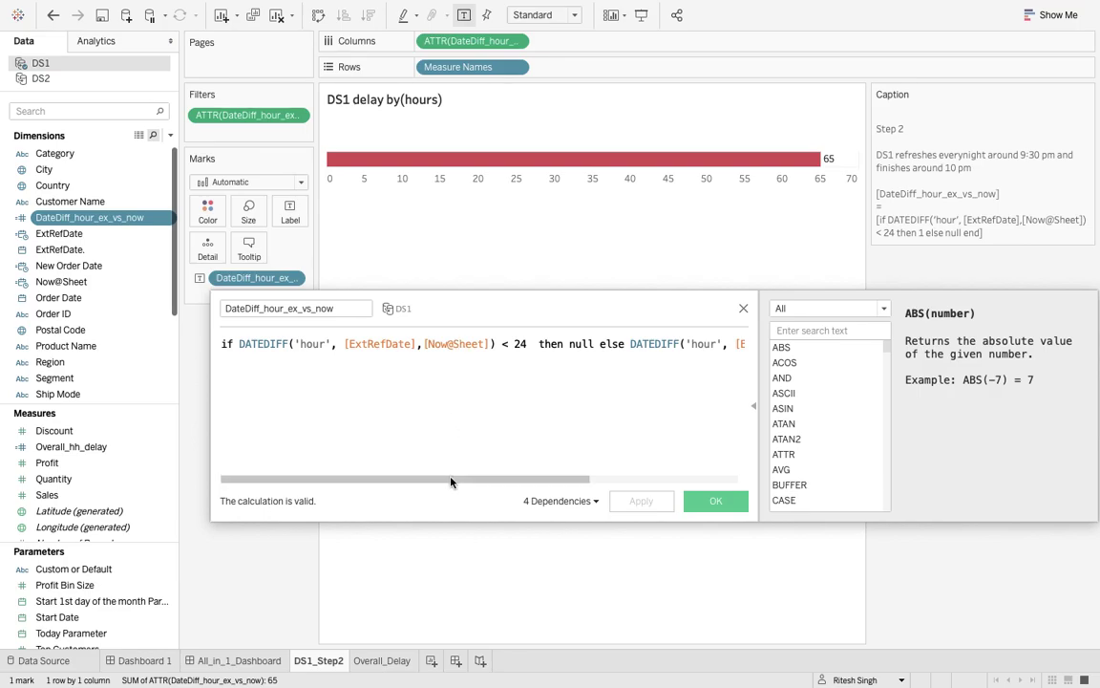
{"action": "left_click_drag", "start_coordinate": [451, 481], "coordinate": [507, 487]}
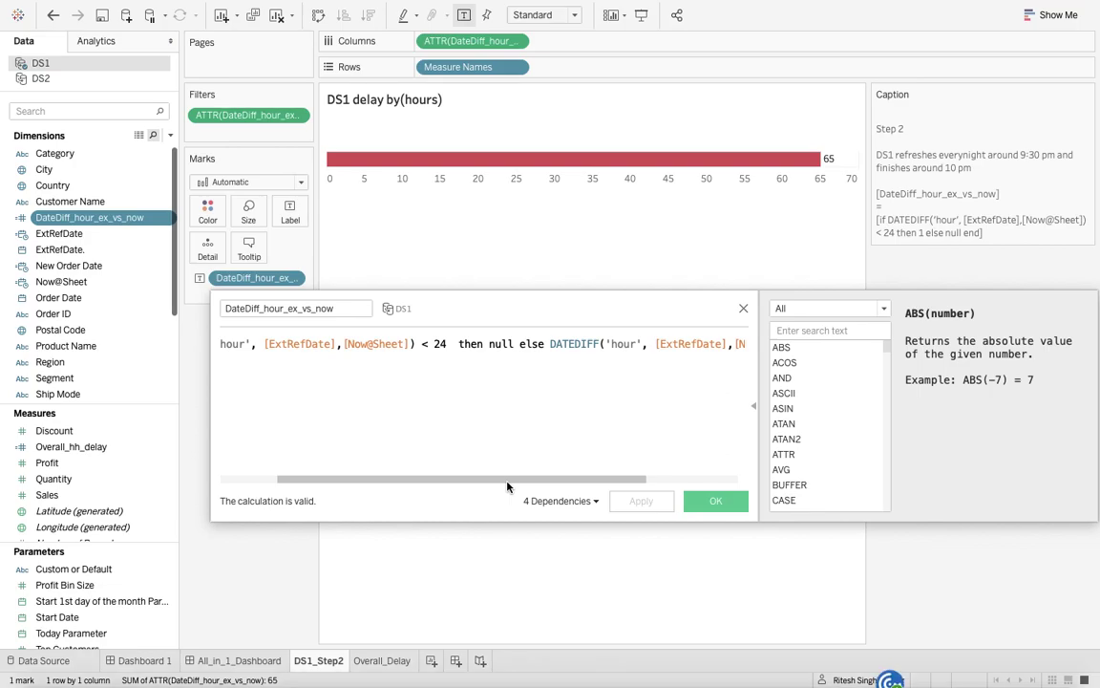
{"action": "left_click_drag", "start_coordinate": [507, 485], "coordinate": [606, 483]}
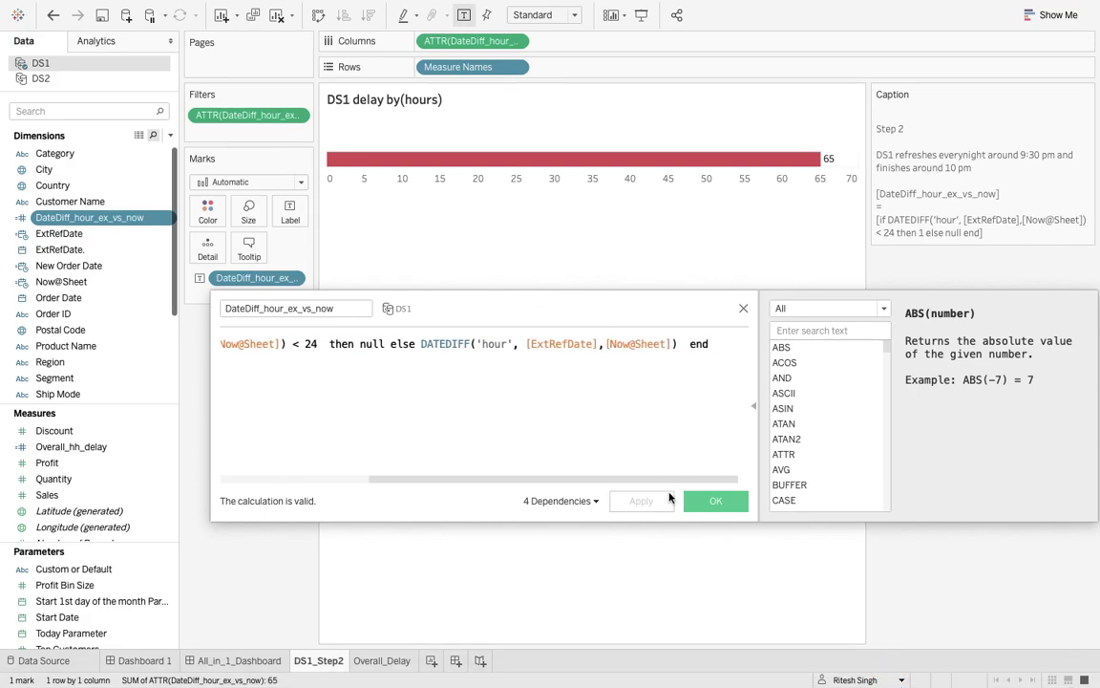
{"action": "left_click", "coordinate": [716, 501]}
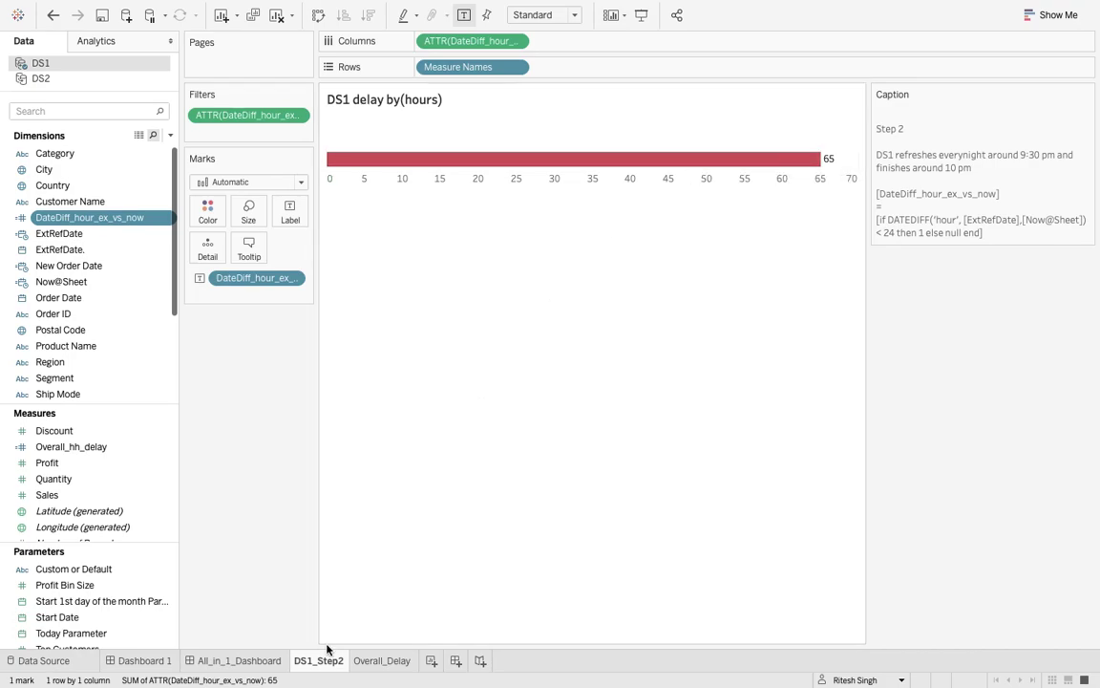
{"action": "mouse_move", "coordinate": [266, 668]}
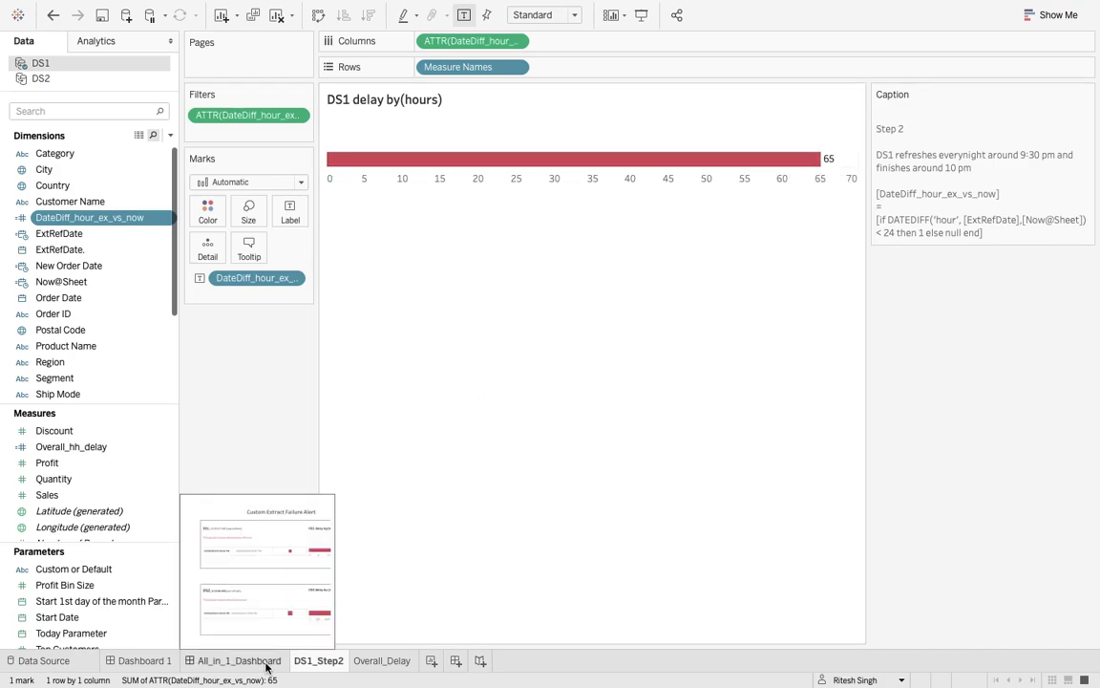
Step: From the All_in_1_Dashboard, view DS2_Step1, then open DS2_Step2 with its 2546-minute delay bar
{"action": "left_click", "coordinate": [238, 660]}
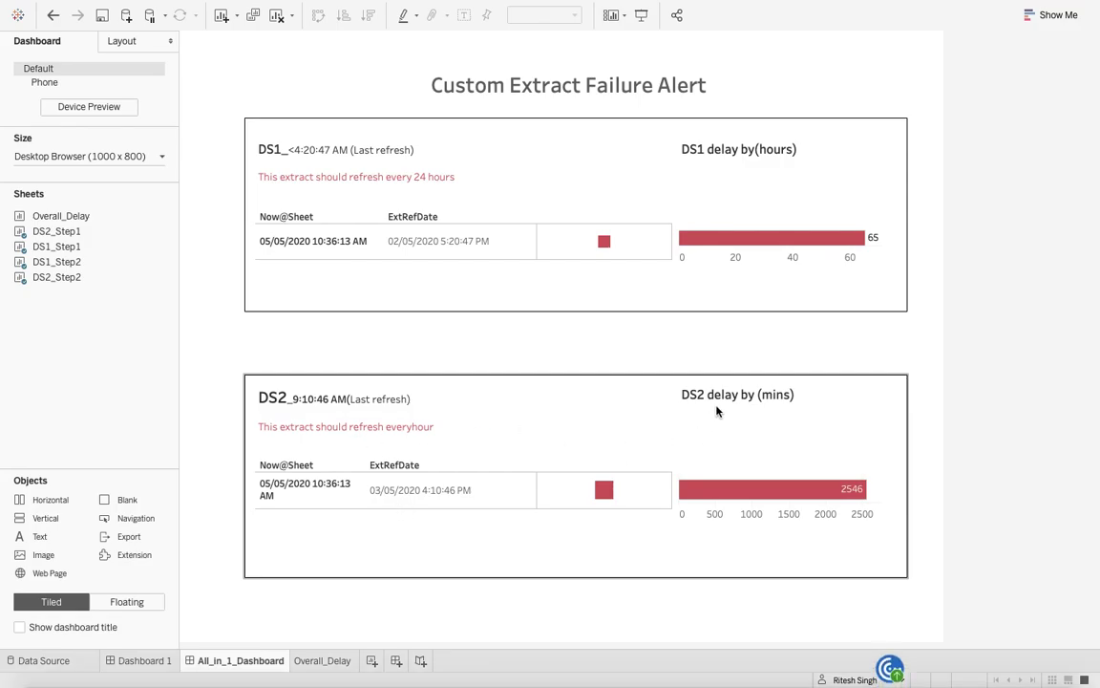
{"action": "left_click_drag", "start_coordinate": [748, 418], "coordinate": [141, 270]}
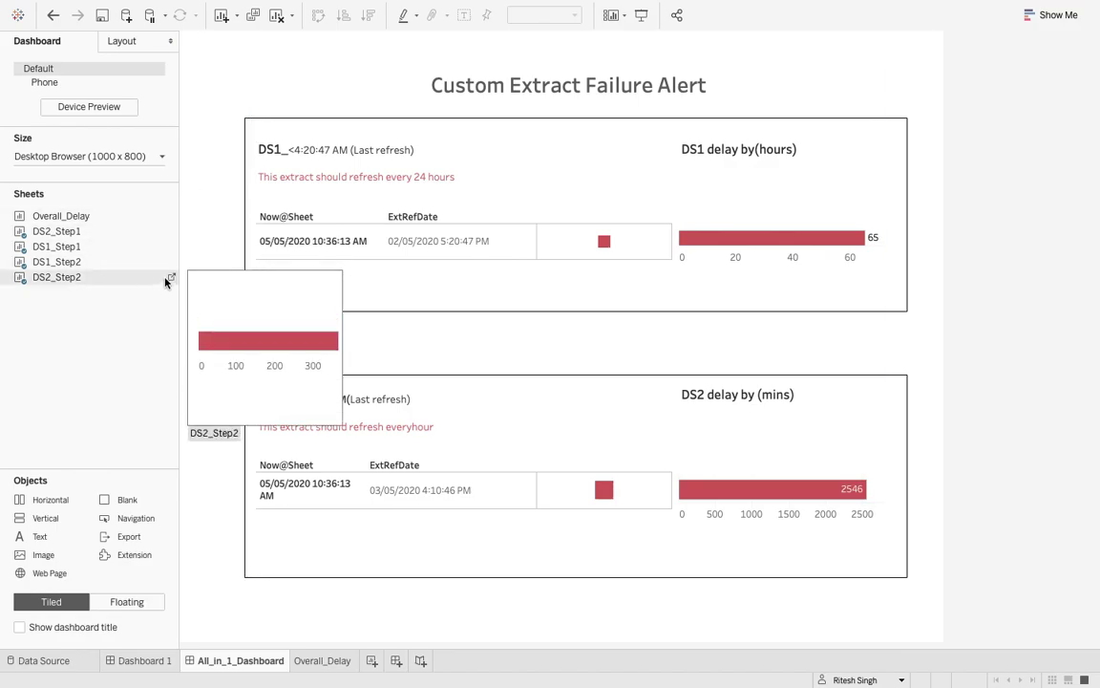
{"action": "left_click", "coordinate": [172, 232]}
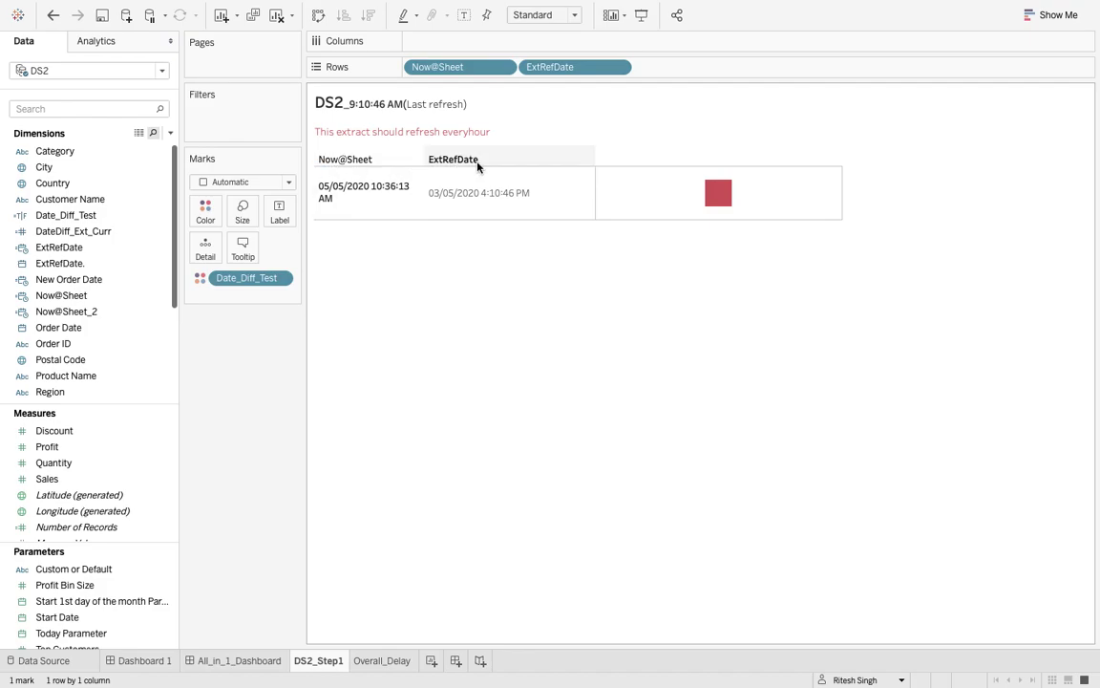
{"action": "left_click", "coordinate": [53, 14]}
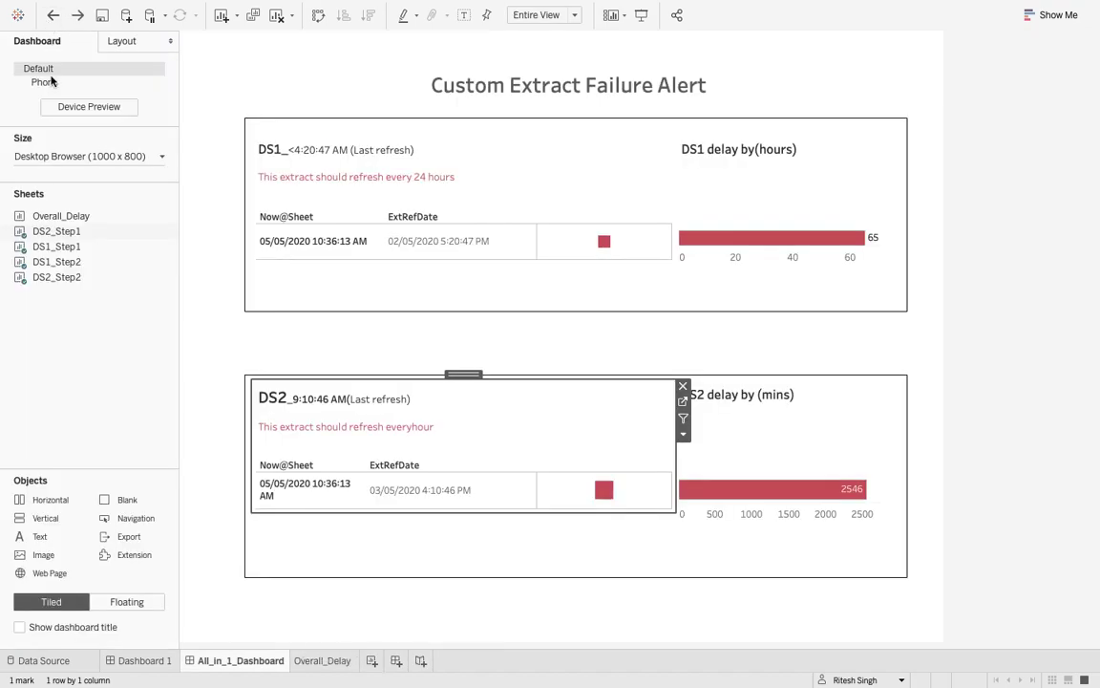
{"action": "mouse_move", "coordinate": [53, 279]}
{"action": "left_click", "coordinate": [173, 278]}
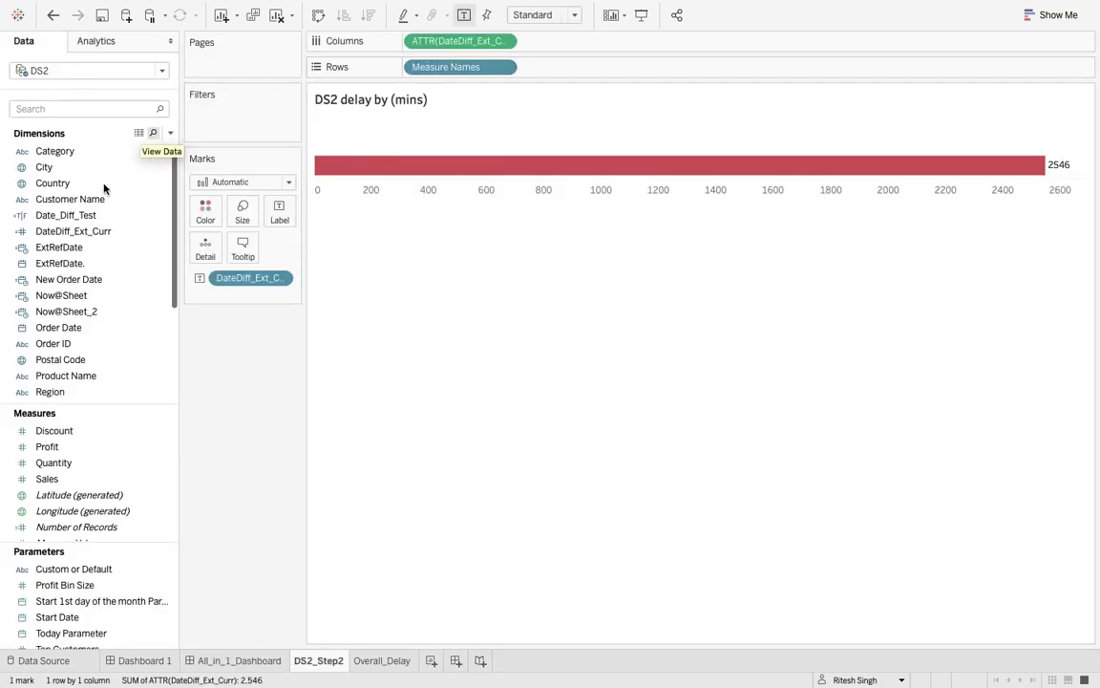
Step: Review DateDiff_Ext_Curr's under-60-minutes condition and minutes DATEDIFF else branch, then close the formula
{"action": "left_click", "coordinate": [92, 232]}
{"action": "left_click", "coordinate": [107, 218]}
{"action": "left_click", "coordinate": [105, 231]}
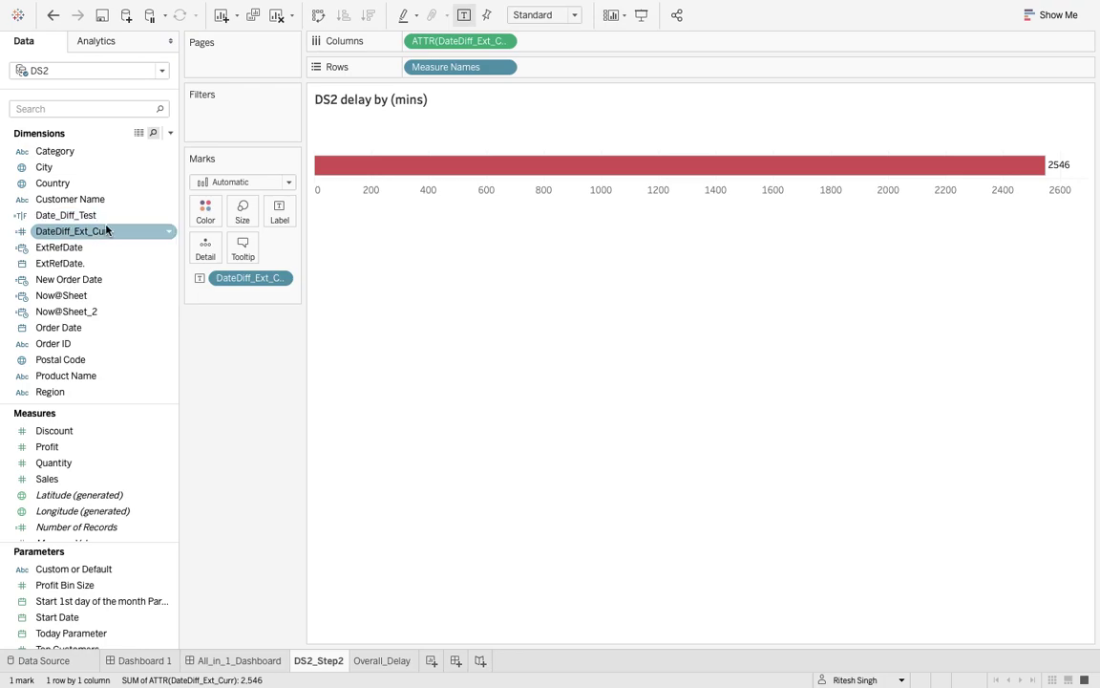
{"action": "right_click", "coordinate": [105, 231]}
{"action": "left_click", "coordinate": [131, 313]}
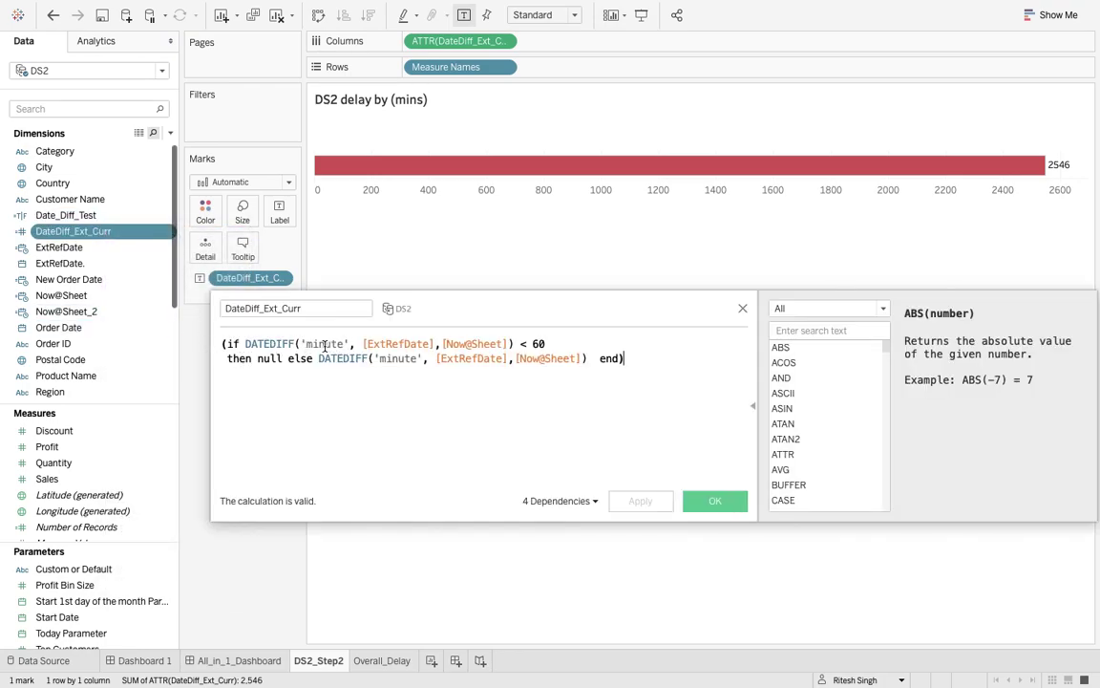
{"action": "left_click_drag", "start_coordinate": [560, 348], "coordinate": [218, 344]}
{"action": "left_click", "coordinate": [573, 342]}
{"action": "left_click_drag", "start_coordinate": [318, 358], "coordinate": [654, 354]}
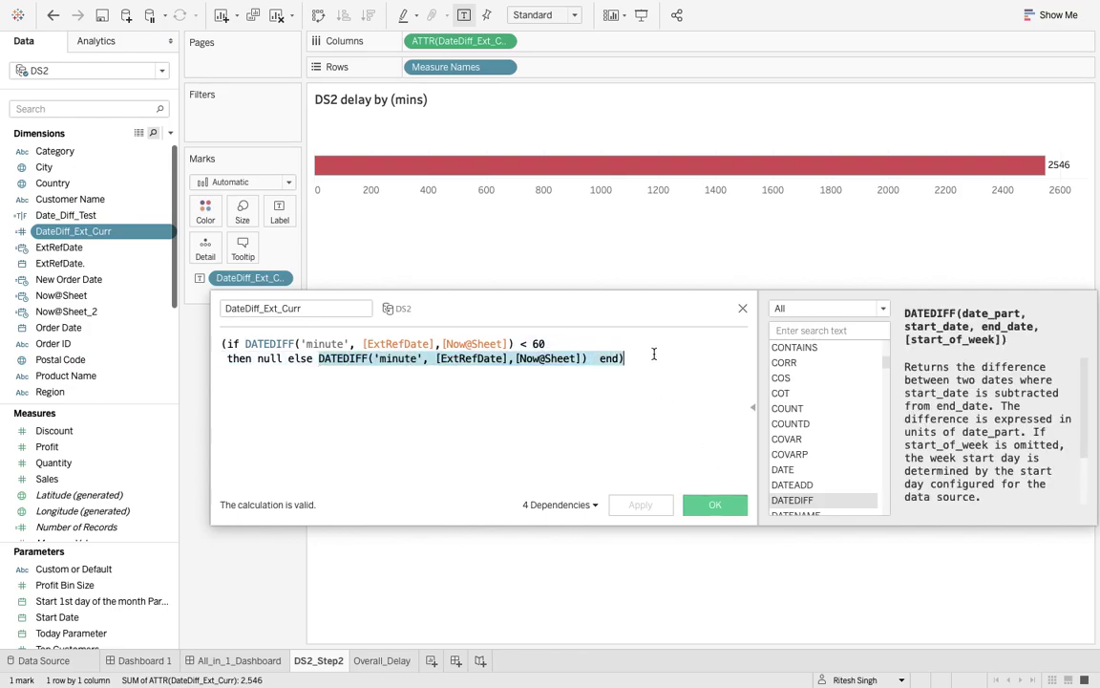
{"action": "left_click", "coordinate": [715, 504]}
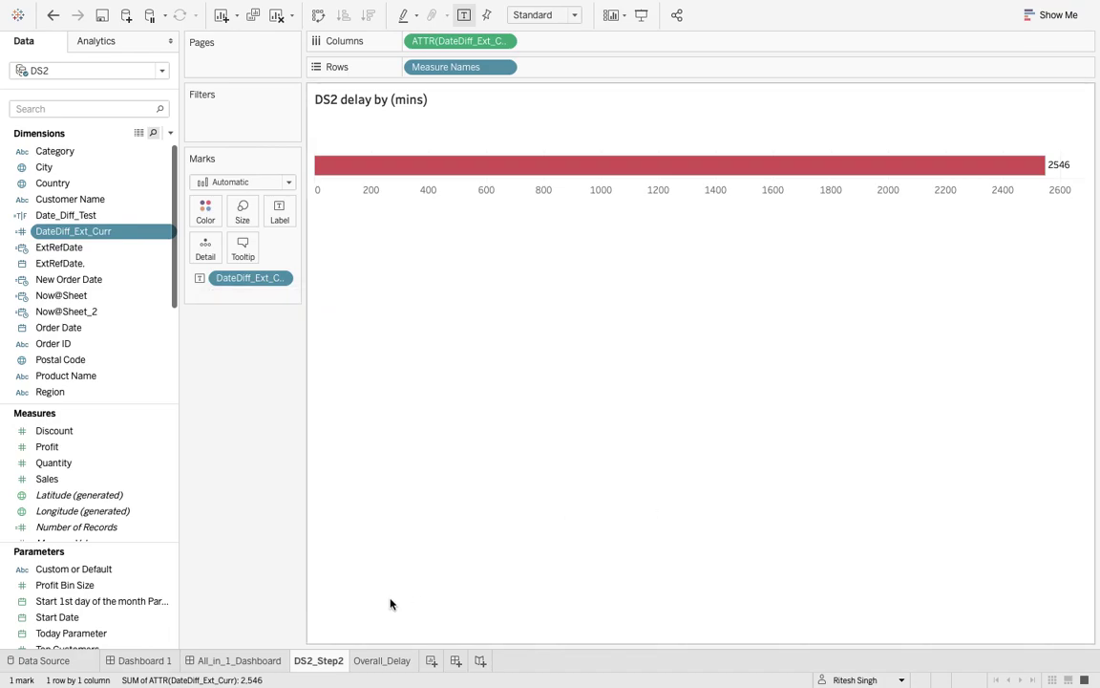
Step: On the Overall_Delay sheet, search fields for 'over' and edit the Overall_hh_delay calculation
{"action": "left_click", "coordinate": [380, 660]}
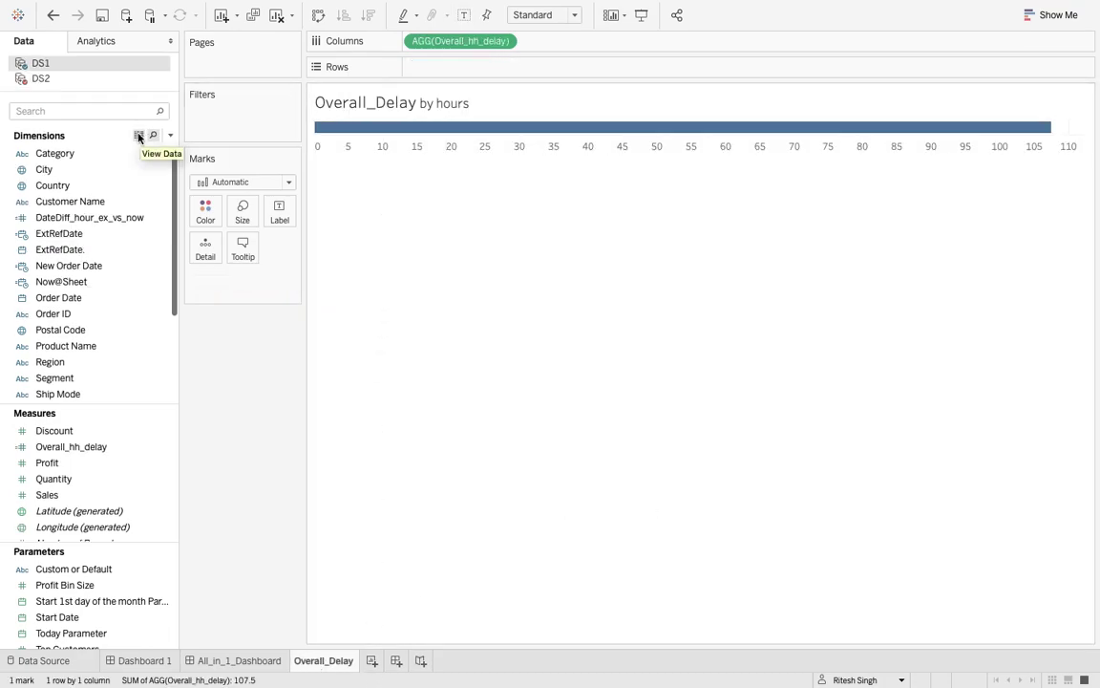
{"action": "left_click", "coordinate": [109, 111]}
{"action": "type", "text": "over"}
{"action": "left_click", "coordinate": [119, 327]}
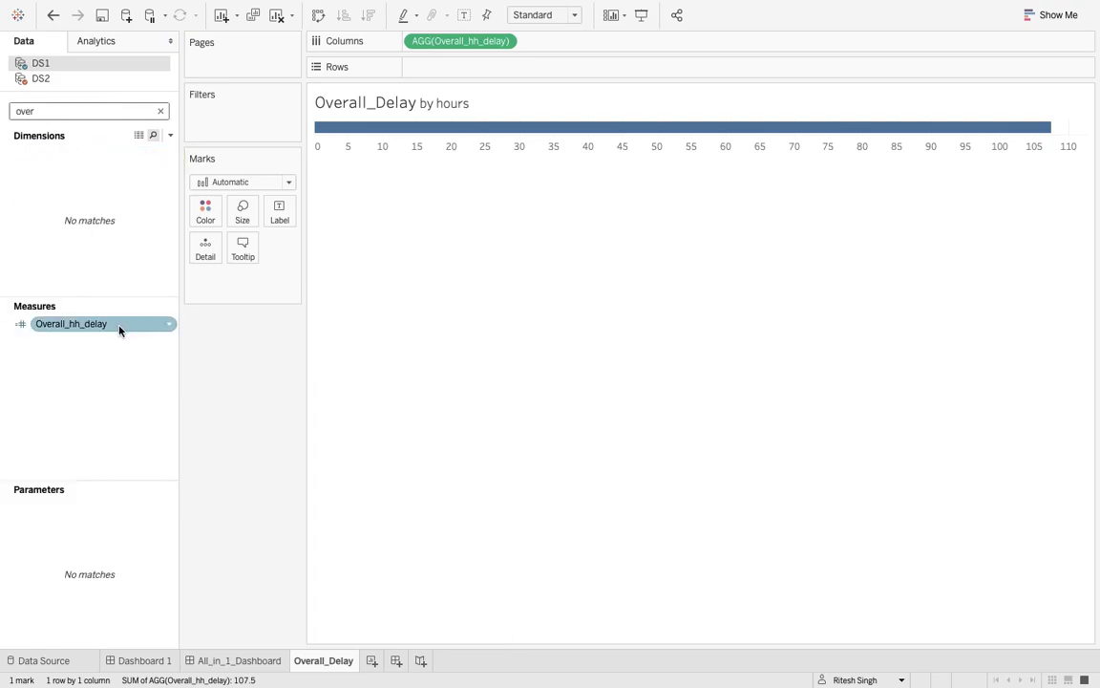
{"action": "right_click", "coordinate": [118, 327]}
{"action": "left_click", "coordinate": [162, 416]}
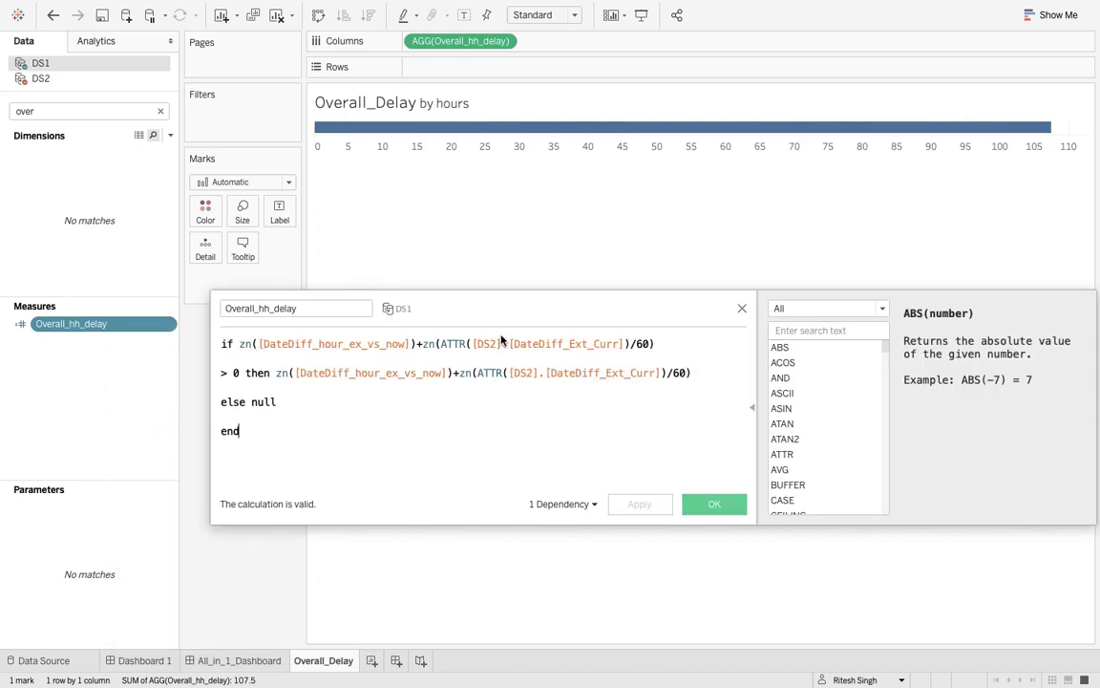
{"action": "left_click_drag", "start_coordinate": [671, 344], "coordinate": [466, 331]}
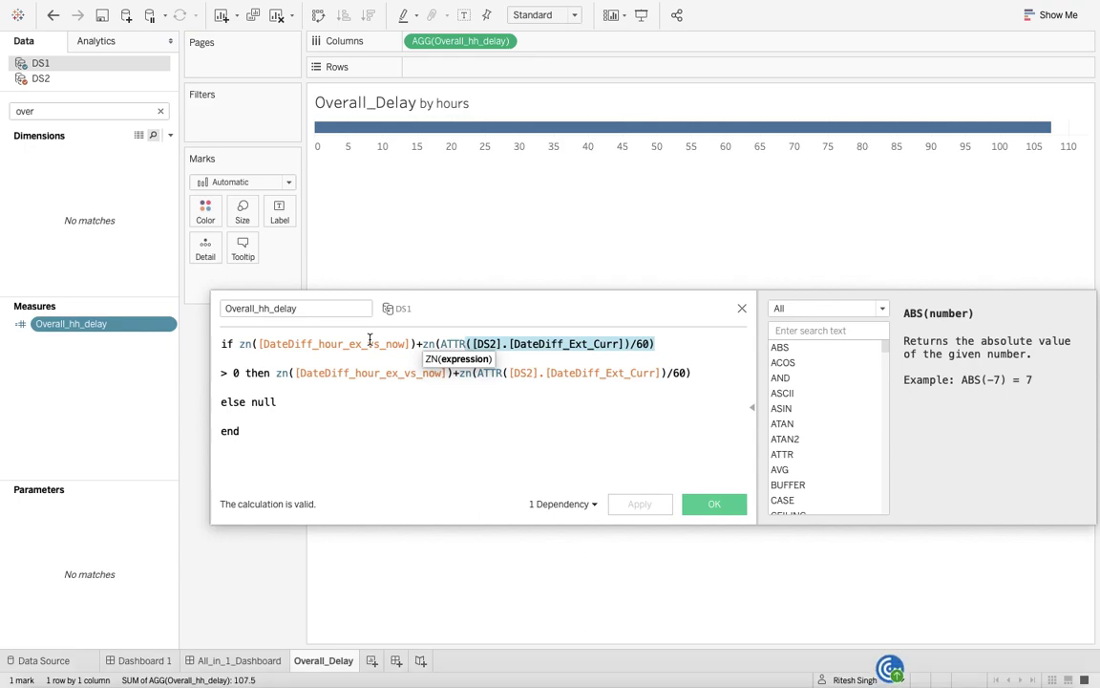
{"action": "left_click", "coordinate": [319, 401]}
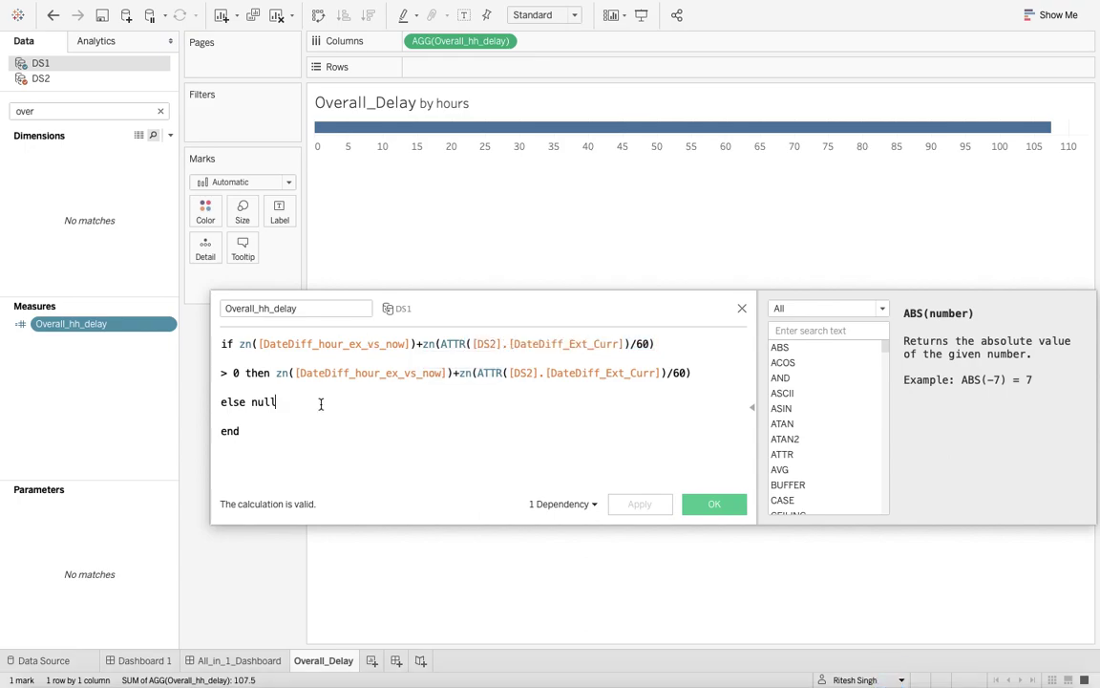
{"action": "left_click", "coordinate": [259, 346]}
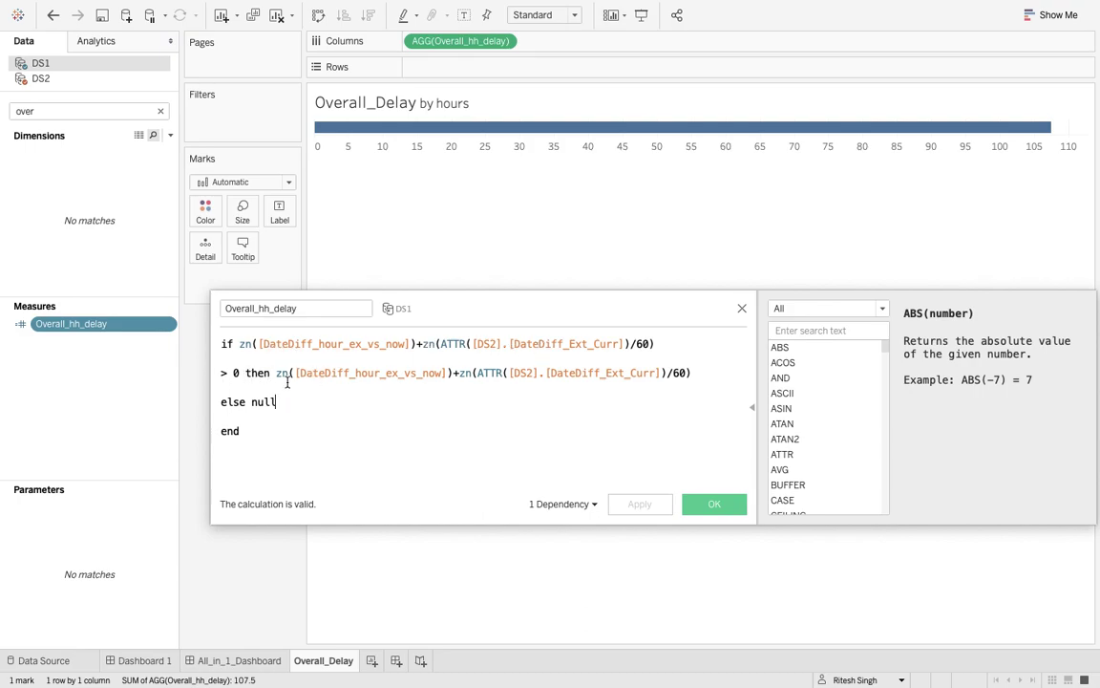
{"action": "left_click_drag", "start_coordinate": [276, 373], "coordinate": [453, 379]}
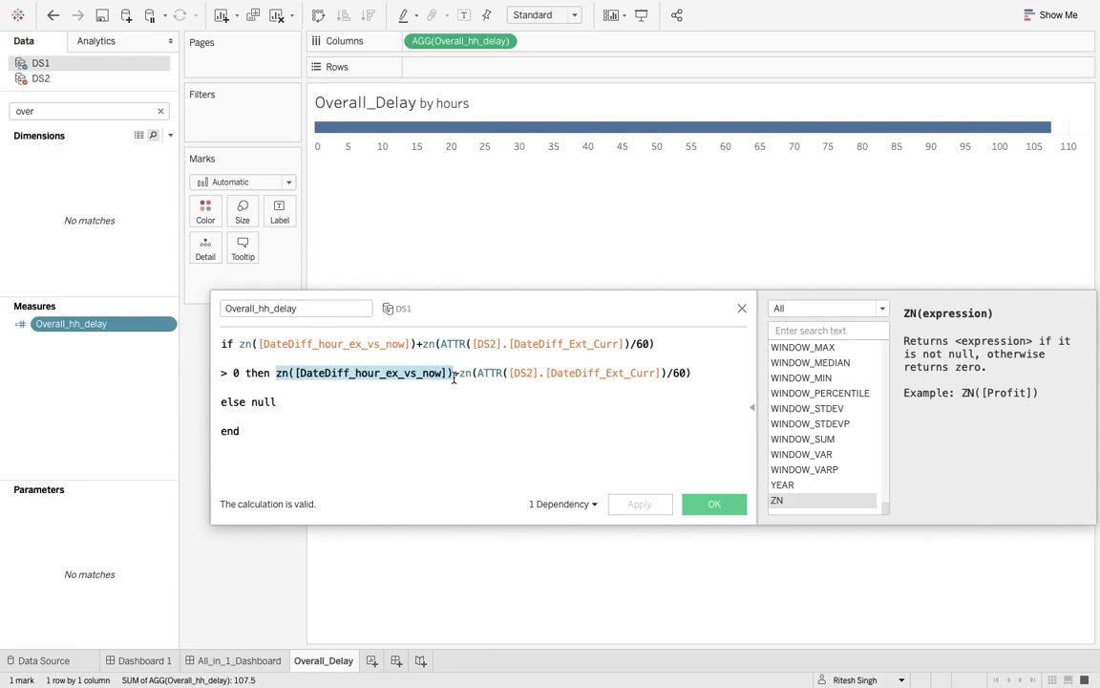
Step: Examine the Overall_hh_delay formula: zn DS1 hours plus DS2 minutes-to-hours, 0 threshold, else null
{"action": "left_click", "coordinate": [454, 377]}
{"action": "left_click_drag", "start_coordinate": [454, 376], "coordinate": [278, 375]}
{"action": "left_click_drag", "start_coordinate": [694, 373], "coordinate": [458, 373]}
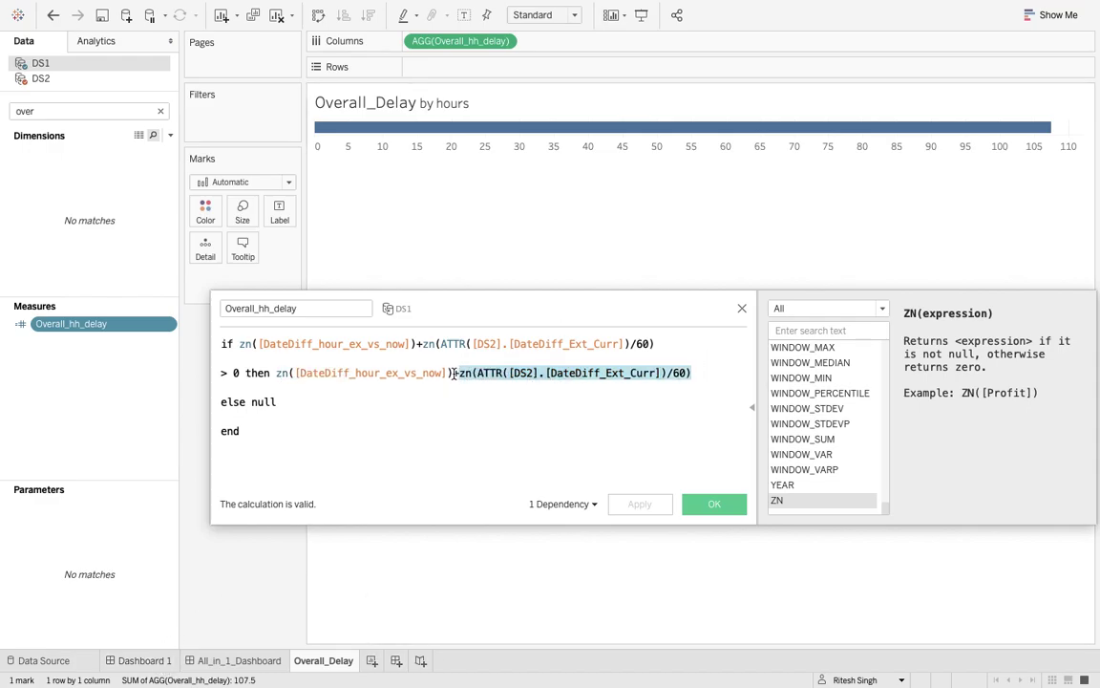
{"action": "double_click", "coordinate": [230, 402]}
{"action": "left_click", "coordinate": [280, 401]}
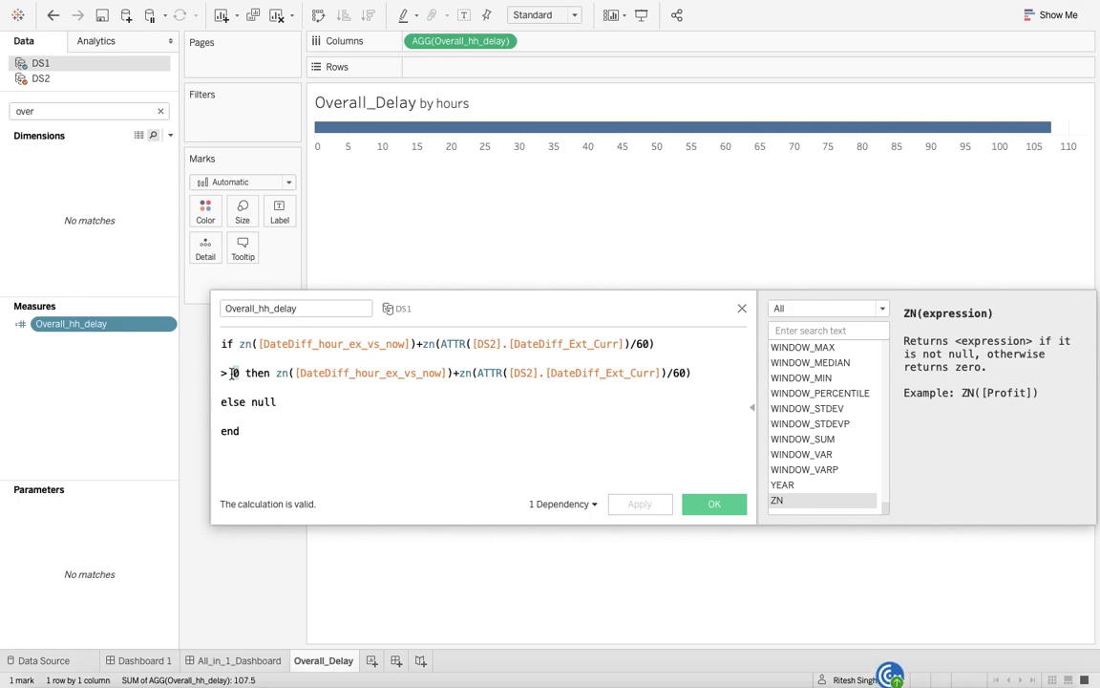
{"action": "double_click", "coordinate": [276, 401]}
{"action": "double_click", "coordinate": [234, 373]}
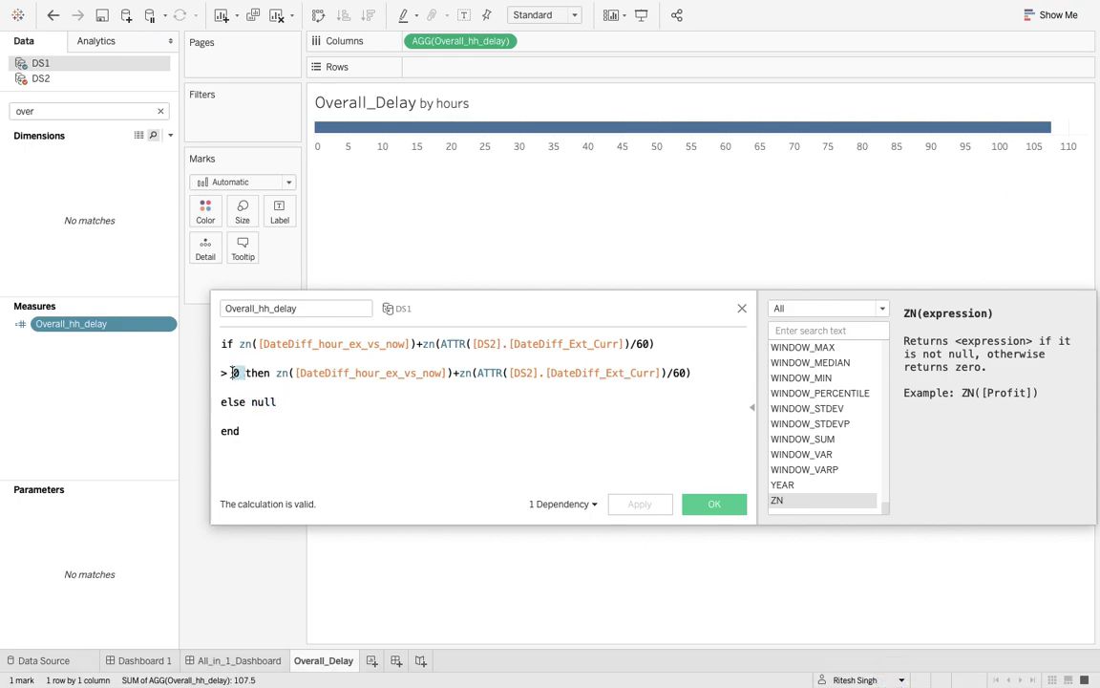
{"action": "double_click", "coordinate": [576, 342]}
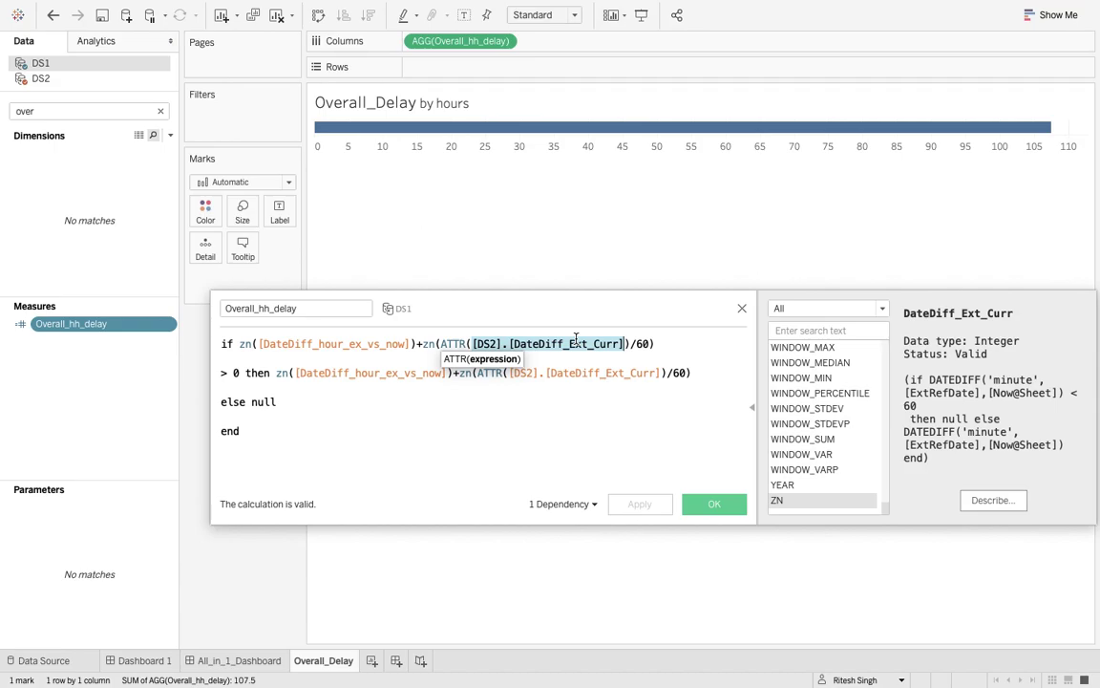
{"action": "left_click", "coordinate": [355, 344]}
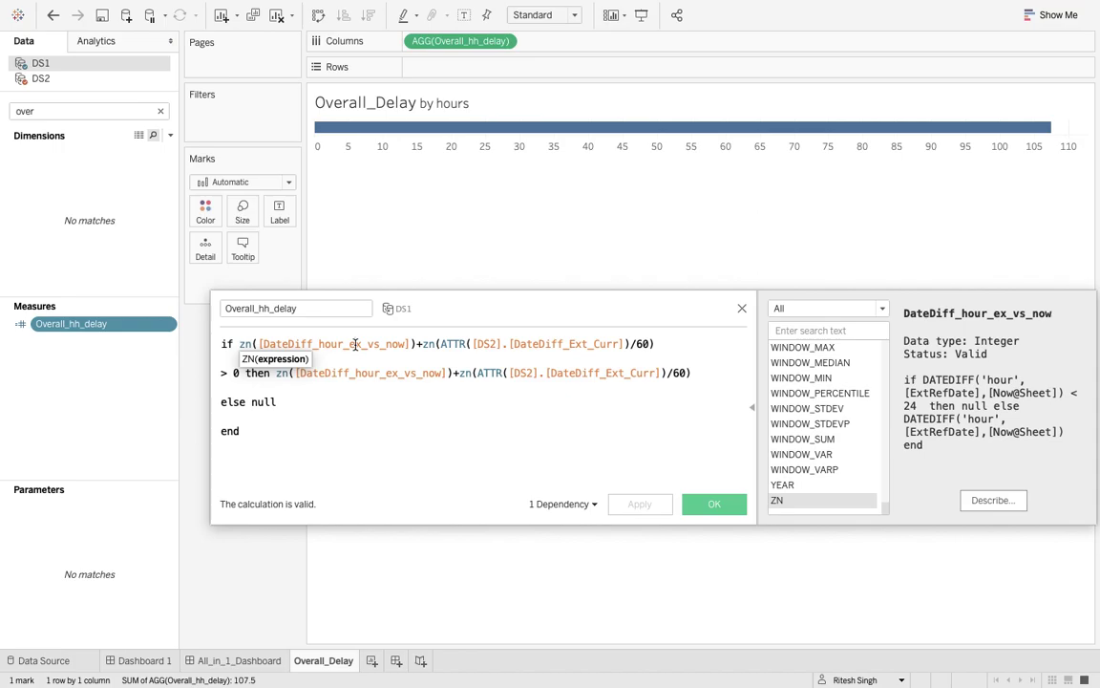
{"action": "double_click", "coordinate": [355, 344]}
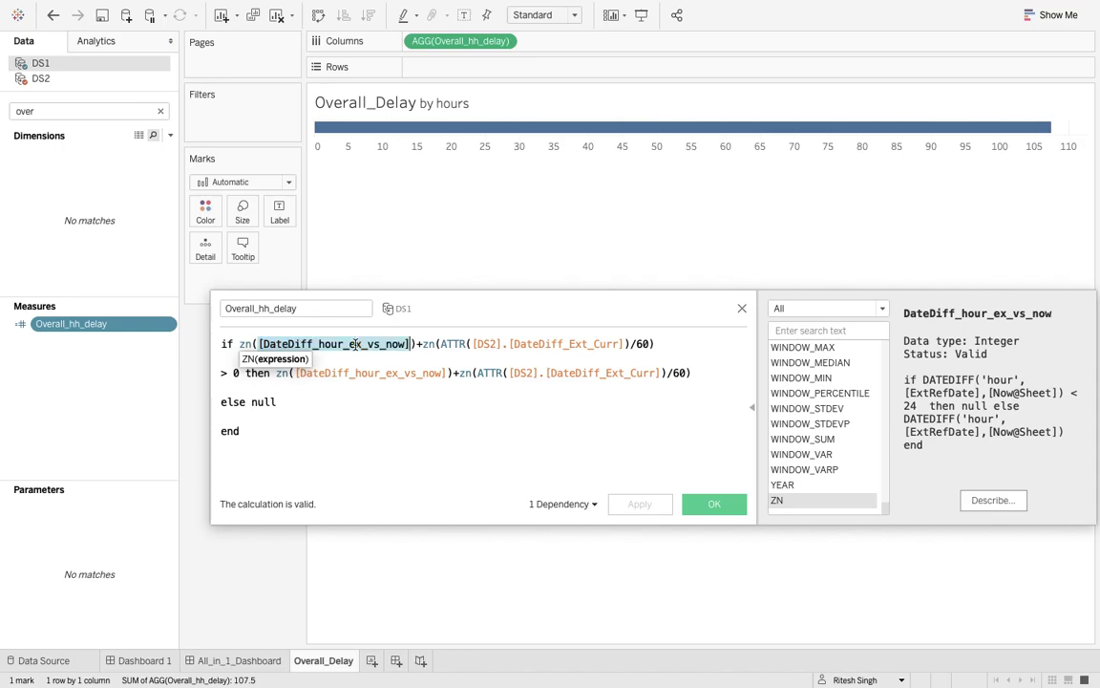
{"action": "double_click", "coordinate": [513, 344]}
{"action": "left_click", "coordinate": [226, 373]}
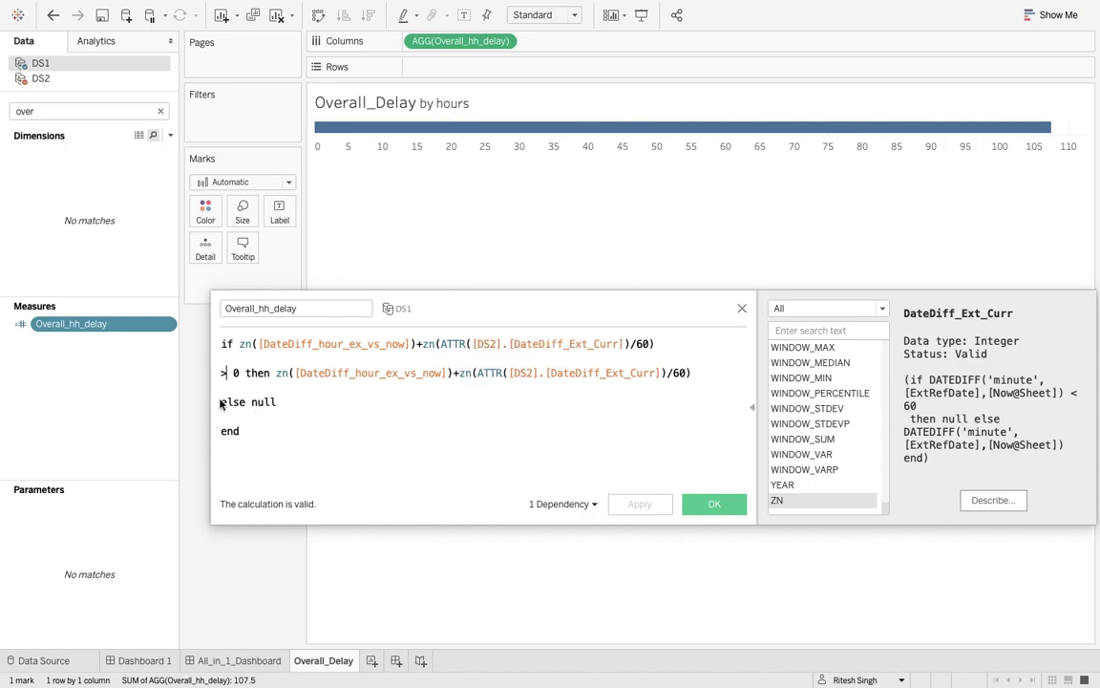
{"action": "left_click_drag", "start_coordinate": [222, 402], "coordinate": [284, 402]}
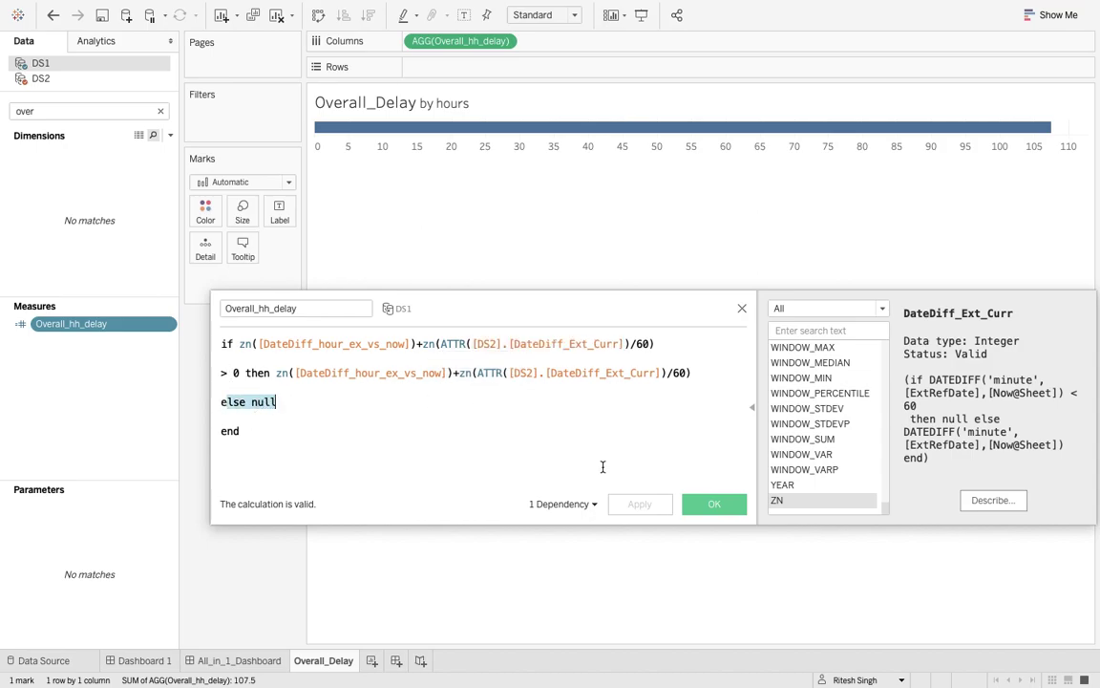
Step: Close and reopen Overall_hh_delay to recheck its null result, leaving the 107.5-hour bar unchanged
{"action": "left_click", "coordinate": [714, 503]}
{"action": "mouse_move", "coordinate": [528, 134]}
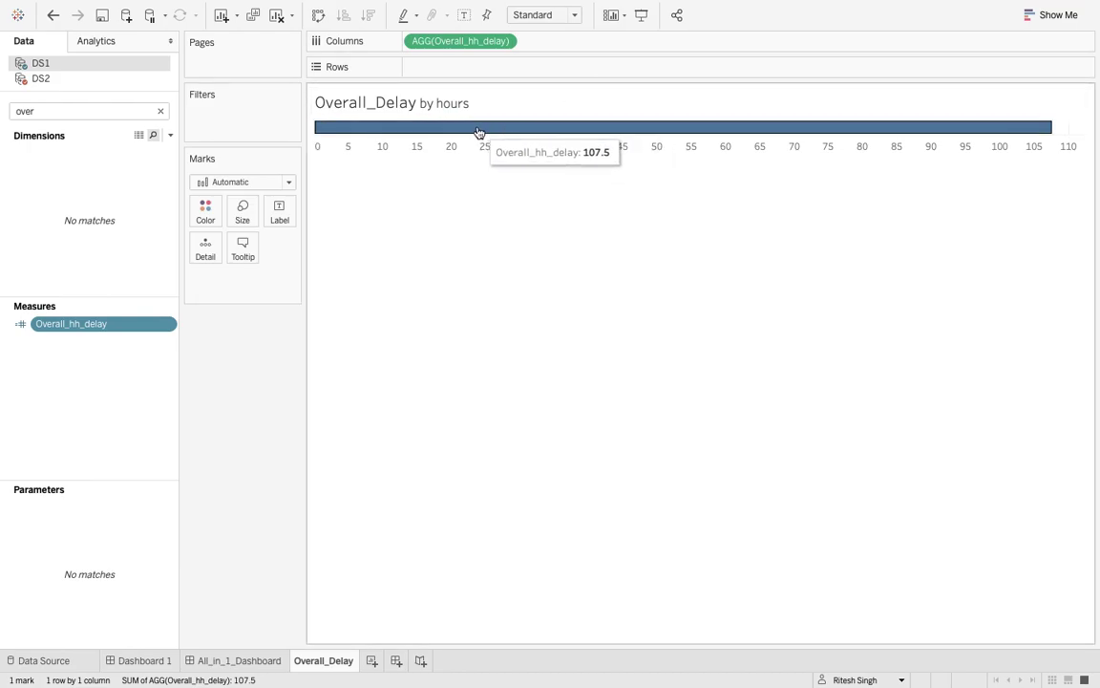
{"action": "right_click", "coordinate": [100, 326]}
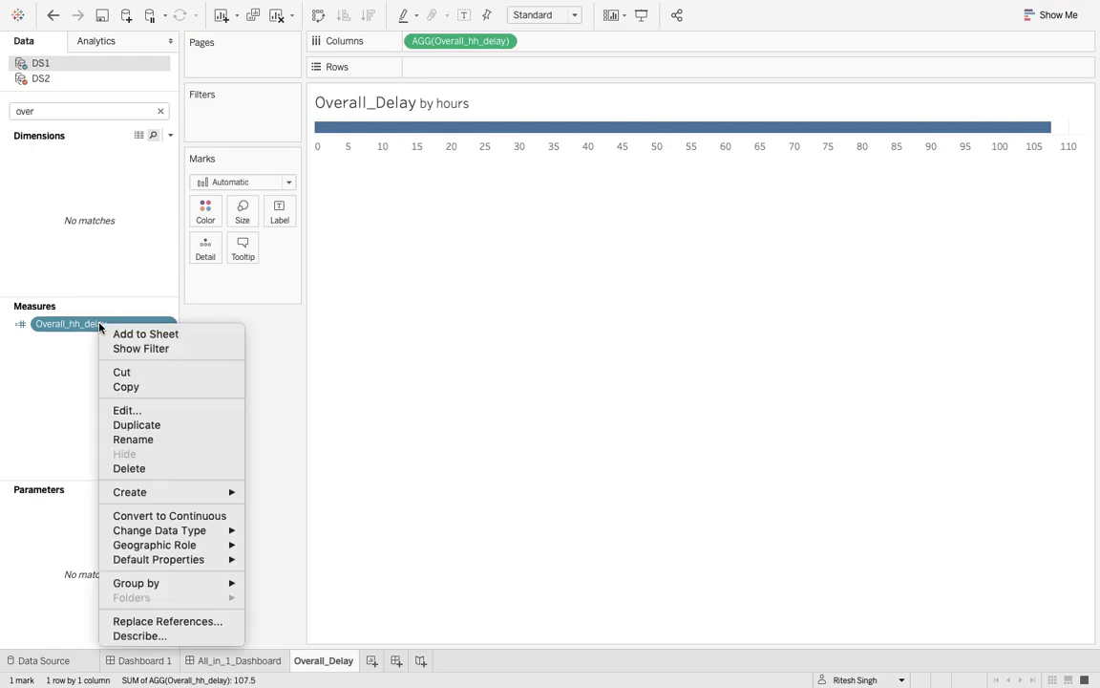
{"action": "left_click", "coordinate": [128, 411]}
{"action": "double_click", "coordinate": [263, 402]}
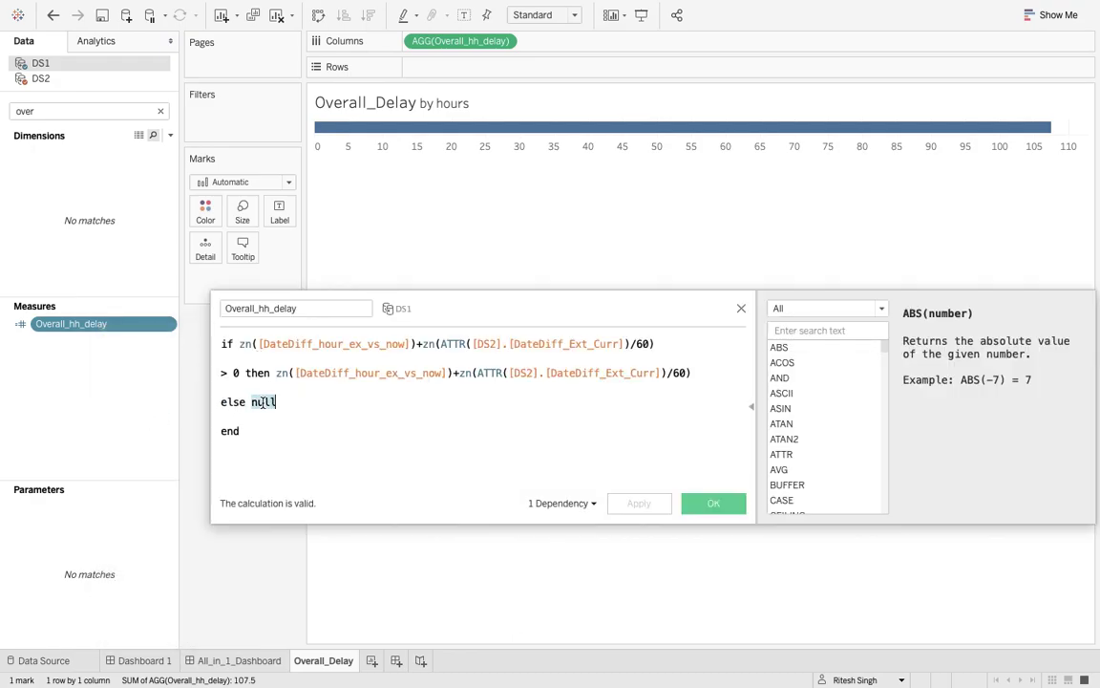
{"action": "left_click", "coordinate": [705, 504]}
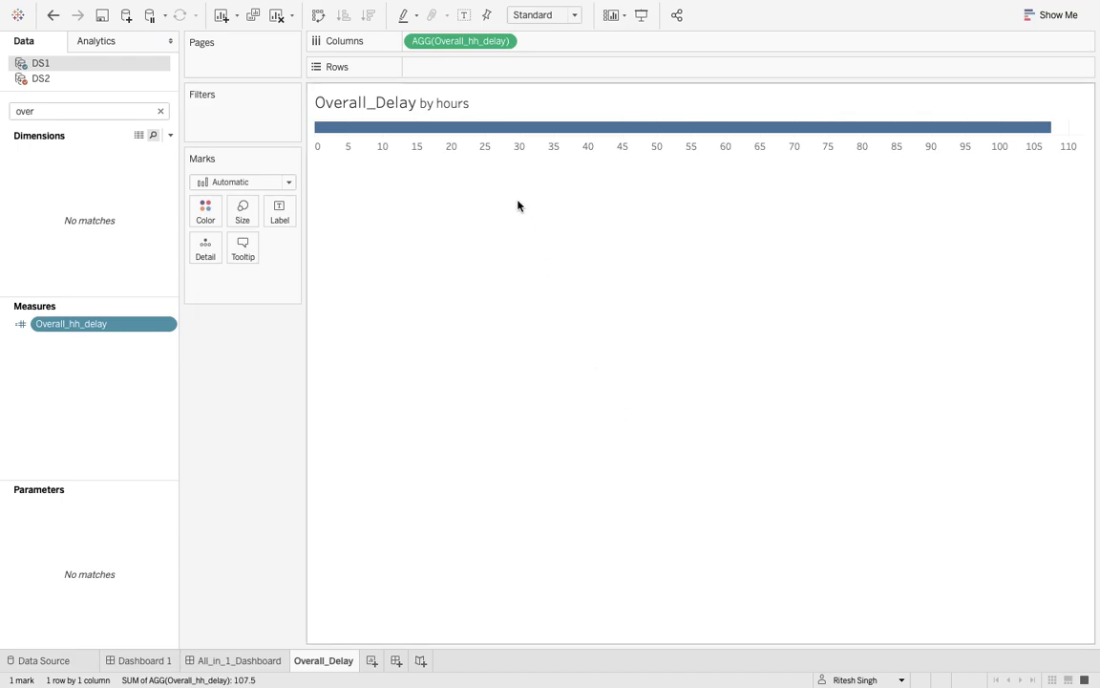
{"action": "key", "text": "super+Tab"}
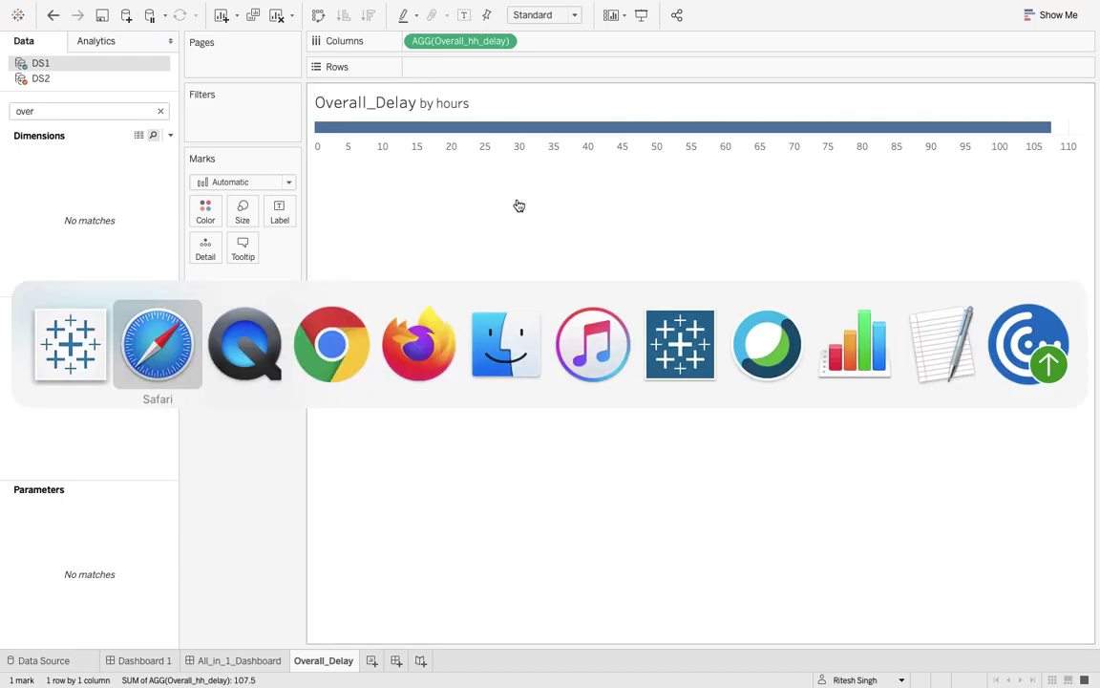
Step: Scroll around the blog post reviewing its Subscribe and Create Alert screenshots
{"action": "scroll", "coordinate": [653, 346], "scroll_direction": "up", "scroll_amount": 10}
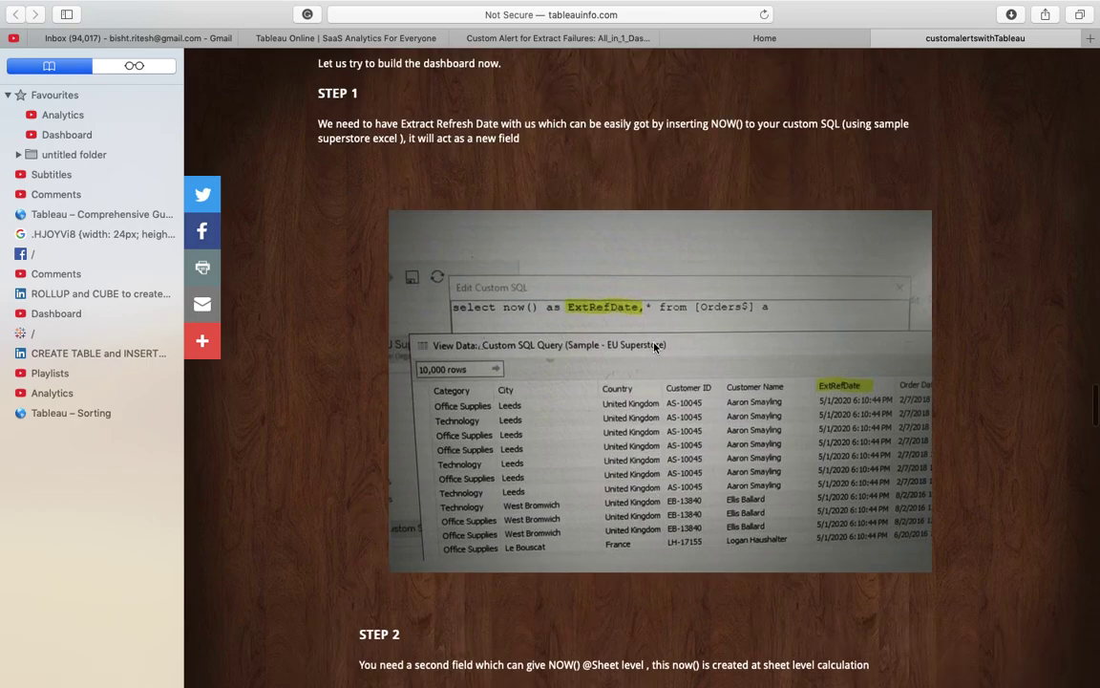
{"action": "scroll", "coordinate": [653, 346], "scroll_direction": "up", "scroll_amount": 15}
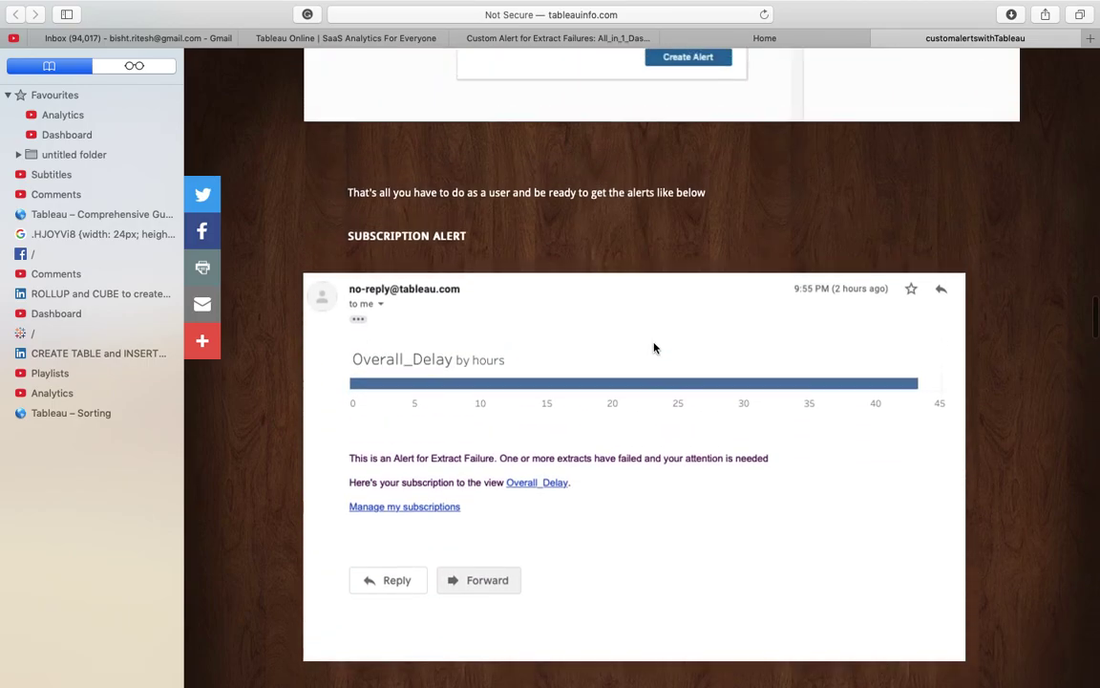
{"action": "scroll", "coordinate": [654, 347], "scroll_direction": "up", "scroll_amount": 10}
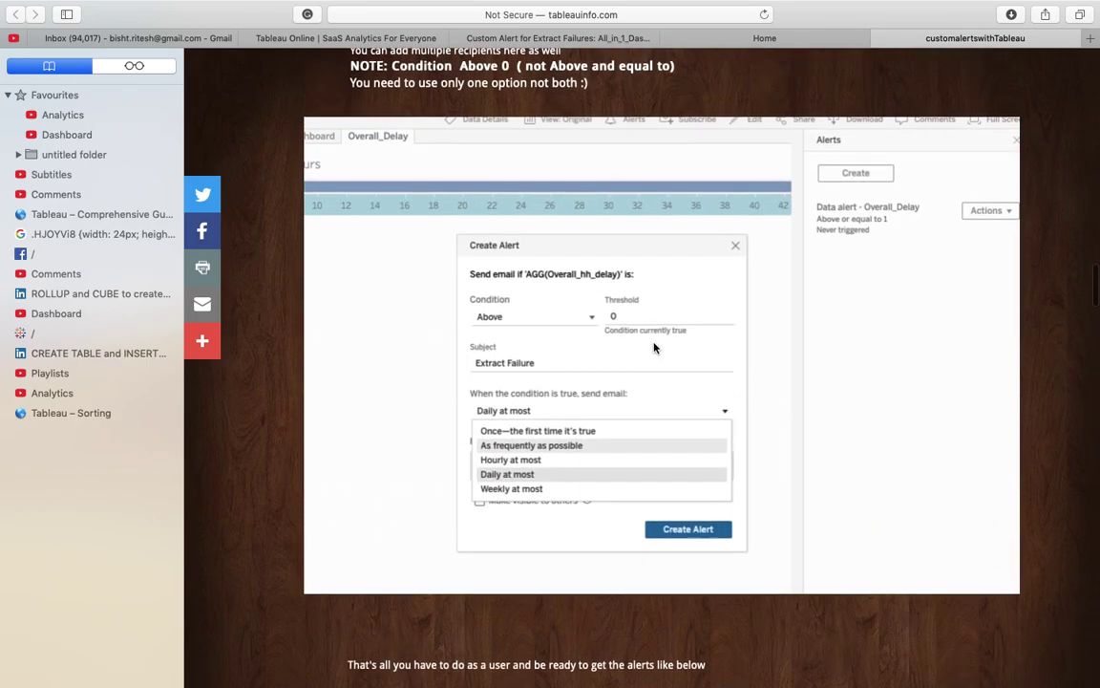
{"action": "scroll", "coordinate": [654, 348], "scroll_direction": "down", "scroll_amount": 12}
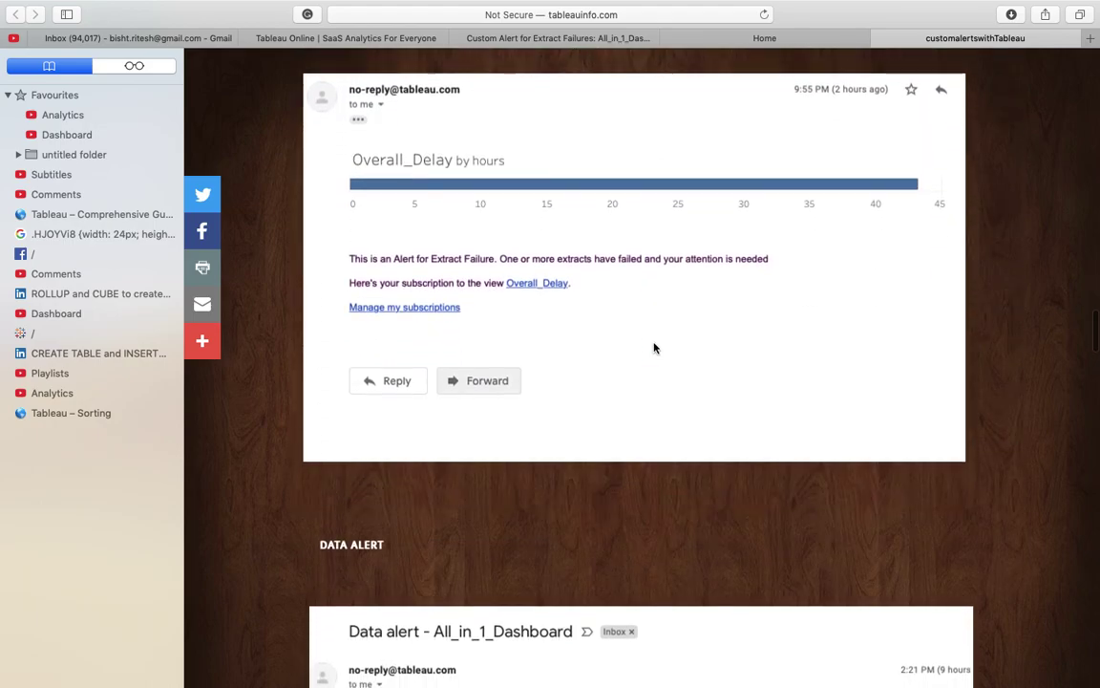
{"action": "scroll", "coordinate": [654, 349], "scroll_direction": "down", "scroll_amount": 3}
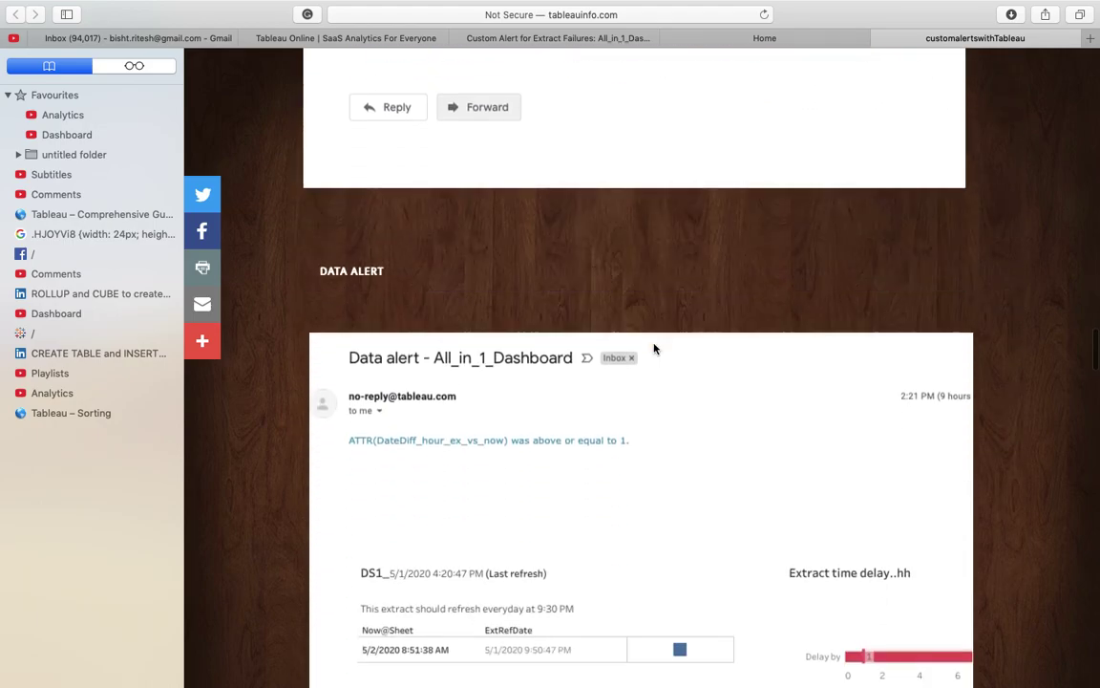
{"action": "scroll", "coordinate": [654, 348], "scroll_direction": "up", "scroll_amount": 15}
{"action": "scroll", "coordinate": [654, 347], "scroll_direction": "up", "scroll_amount": 5}
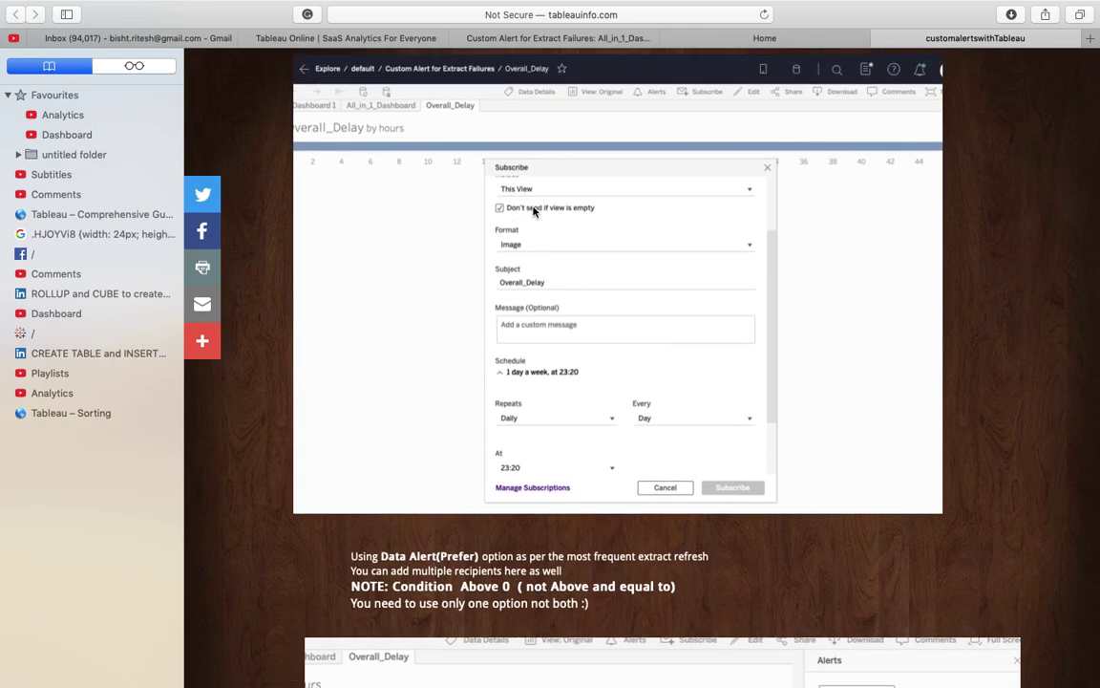
Step: Glance at the All_in_1_Dashboard in Tableau, then scroll the blog down to the DATA ALERT email
{"action": "key", "text": "super+Tab"}
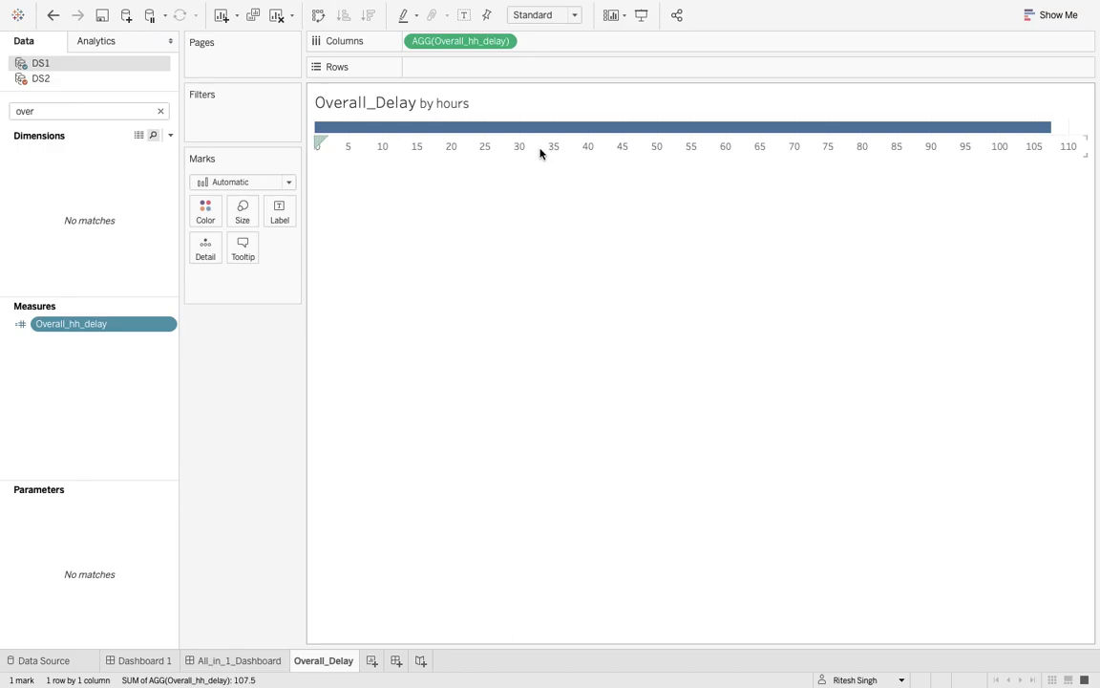
{"action": "key", "text": "ctrl+shift+Tab"}
{"action": "key", "text": "super+Tab"}
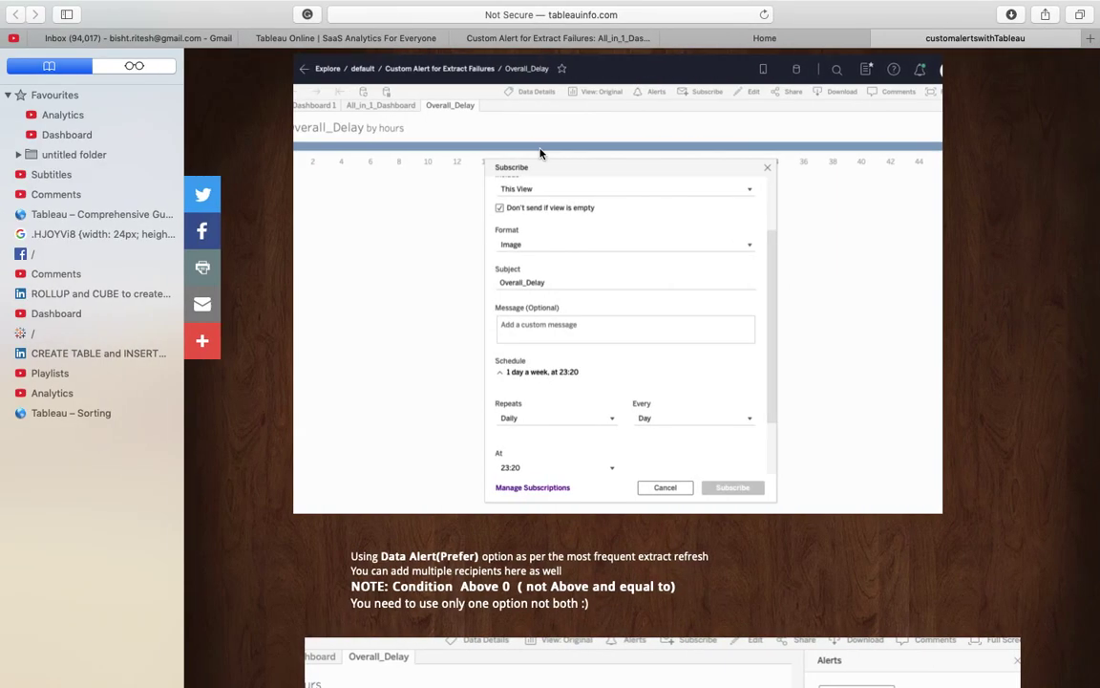
{"action": "scroll", "coordinate": [552, 326], "scroll_direction": "down", "scroll_amount": 15}
{"action": "scroll", "coordinate": [614, 365], "scroll_direction": "down", "scroll_amount": 2}
{"action": "scroll", "coordinate": [614, 368], "scroll_direction": "down", "scroll_amount": 10}
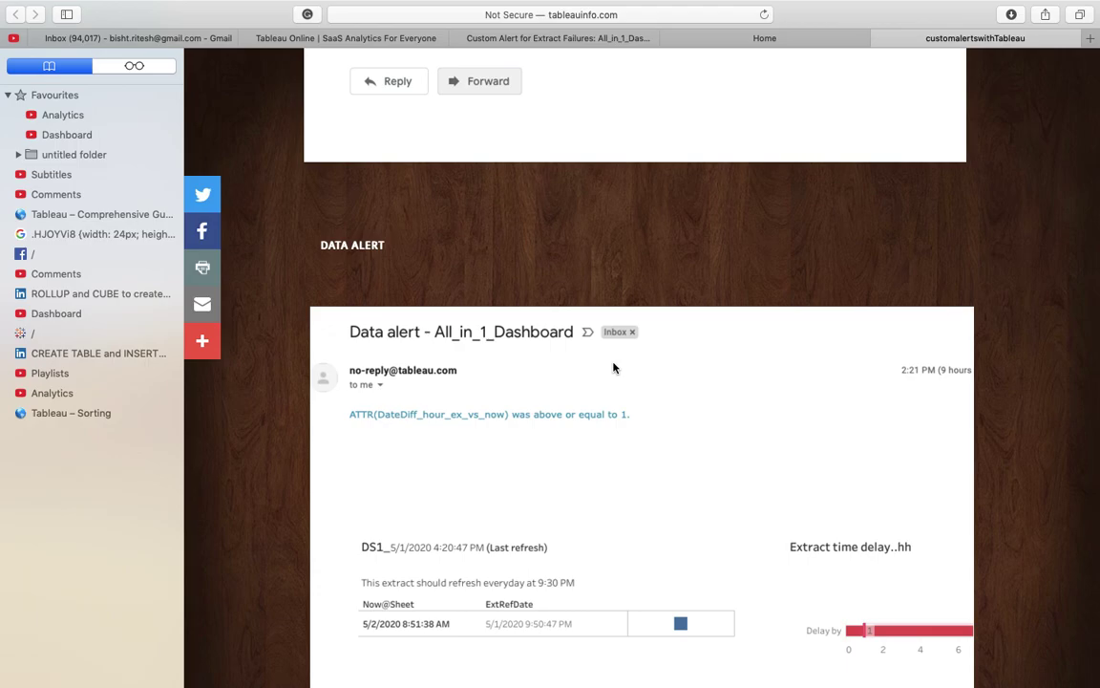
Step: Scroll the blog down to STEP 3's DateDiff_Ext_Curr calculation
{"action": "key", "text": "super+Tab"}
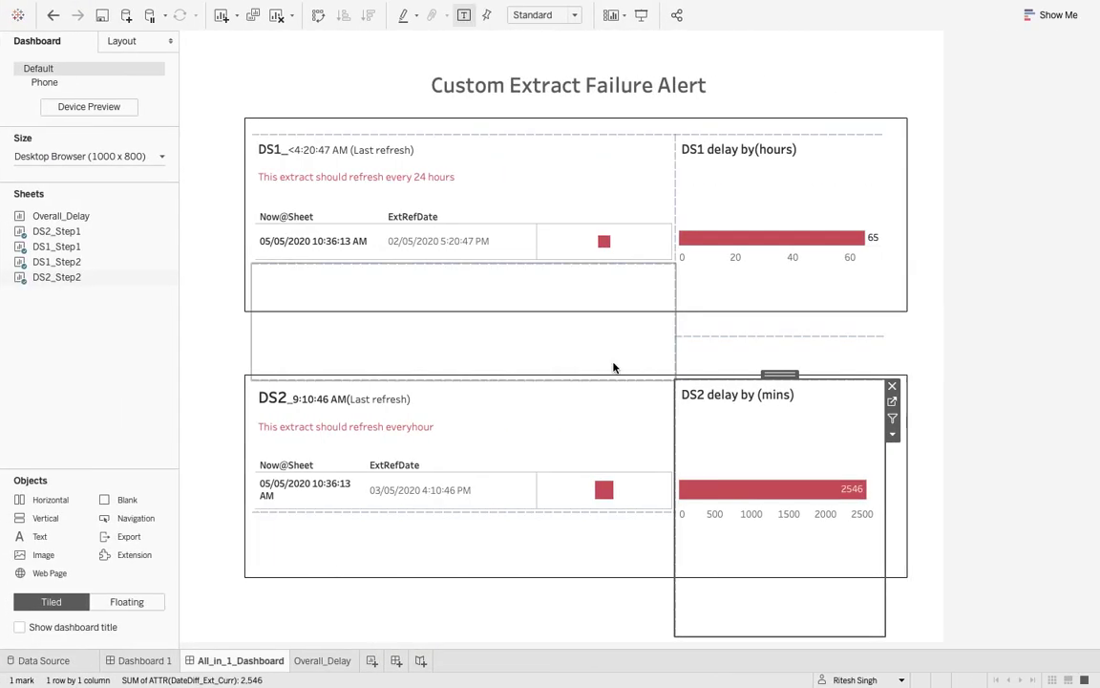
{"action": "key", "text": "super+Tab"}
{"action": "scroll", "coordinate": [615, 368], "scroll_direction": "down", "scroll_amount": 3}
{"action": "scroll", "coordinate": [614, 368], "scroll_direction": "down", "scroll_amount": 15}
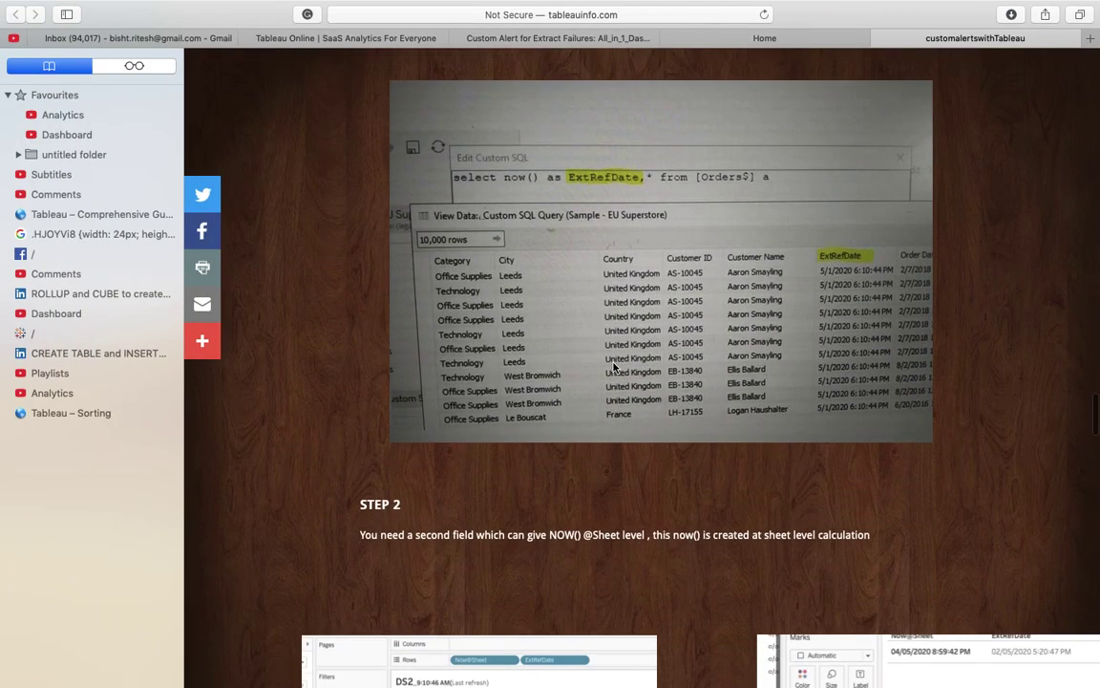
{"action": "scroll", "coordinate": [615, 368], "scroll_direction": "down", "scroll_amount": 5}
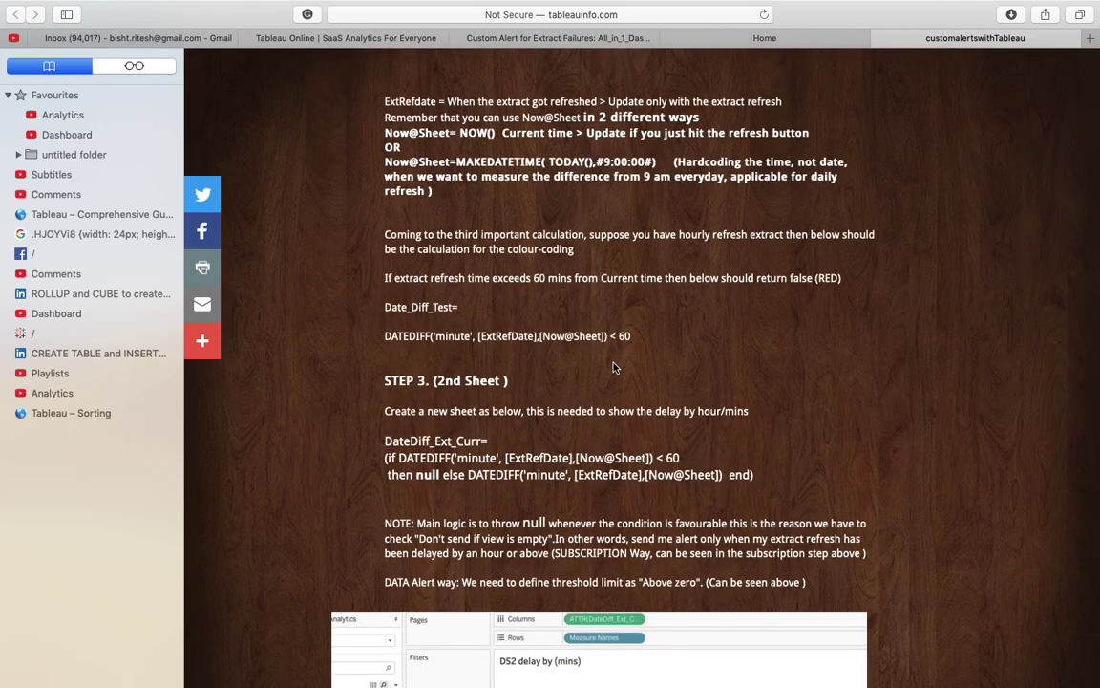
{"action": "scroll", "coordinate": [616, 401], "scroll_direction": "down", "scroll_amount": 2}
{"action": "scroll", "coordinate": [623, 411], "scroll_direction": "down", "scroll_amount": 3}
{"action": "scroll", "coordinate": [558, 368], "scroll_direction": "up", "scroll_amount": 1}
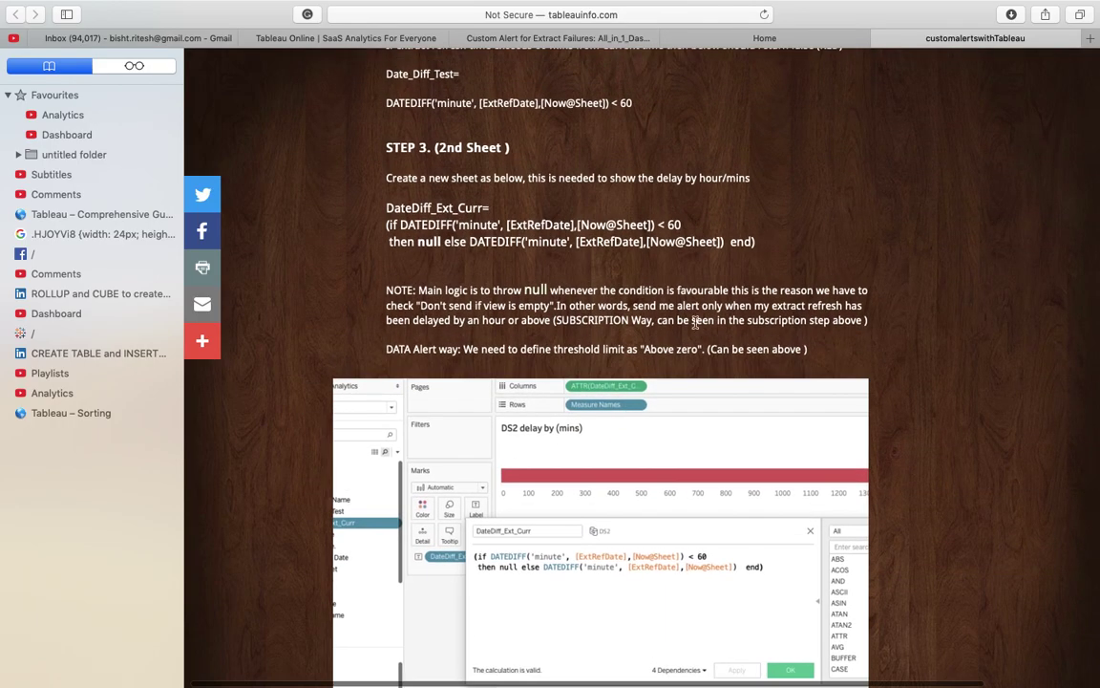
Step: Select the blog's DateDiff_Ext_Curr formula, then scroll on to the STEP 4 Overall_hh_delay heading
{"action": "left_click_drag", "start_coordinate": [767, 246], "coordinate": [386, 209]}
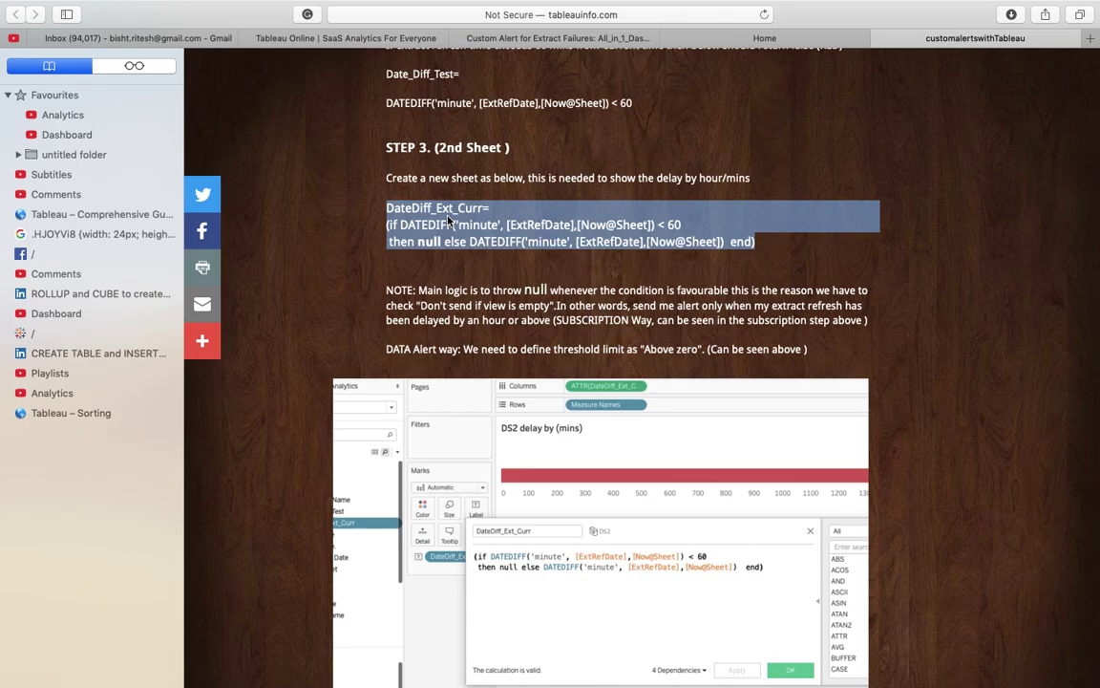
{"action": "scroll", "coordinate": [447, 220], "scroll_direction": "down", "scroll_amount": 8}
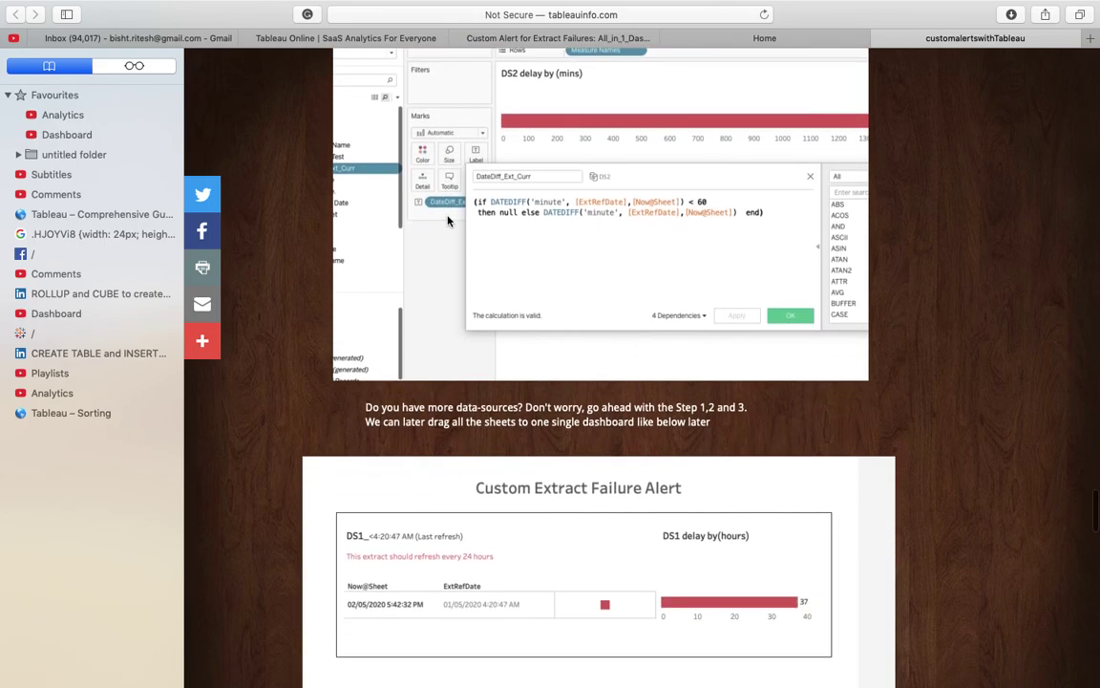
{"action": "scroll", "coordinate": [447, 220], "scroll_direction": "down", "scroll_amount": 10}
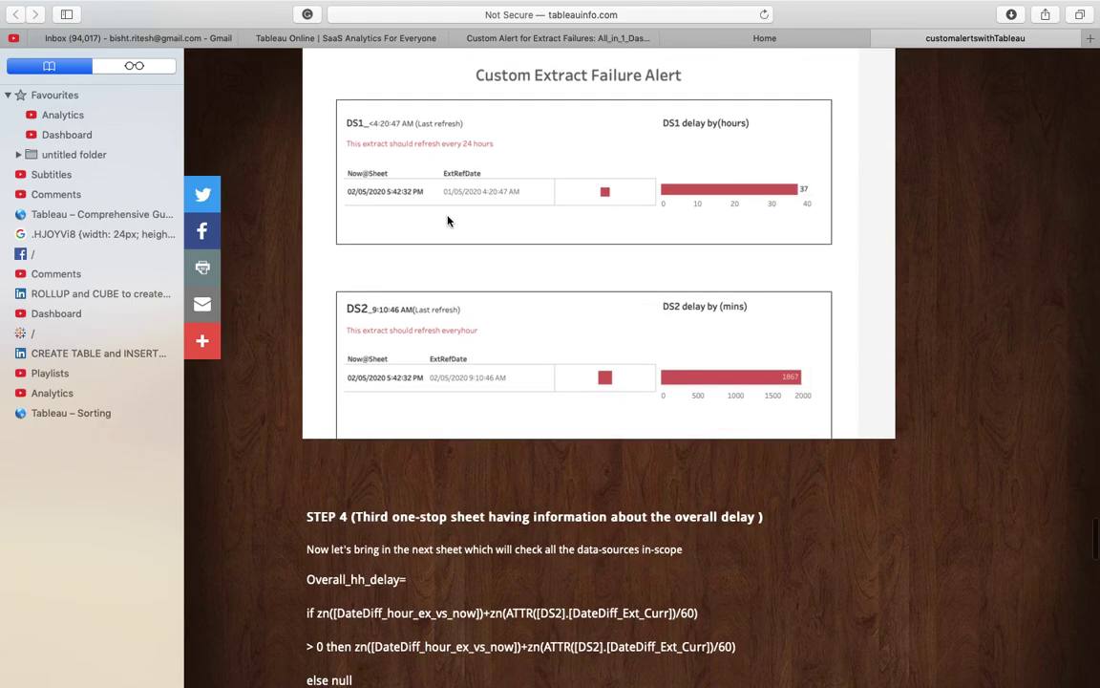
{"action": "scroll", "coordinate": [447, 221], "scroll_direction": "down", "scroll_amount": 8}
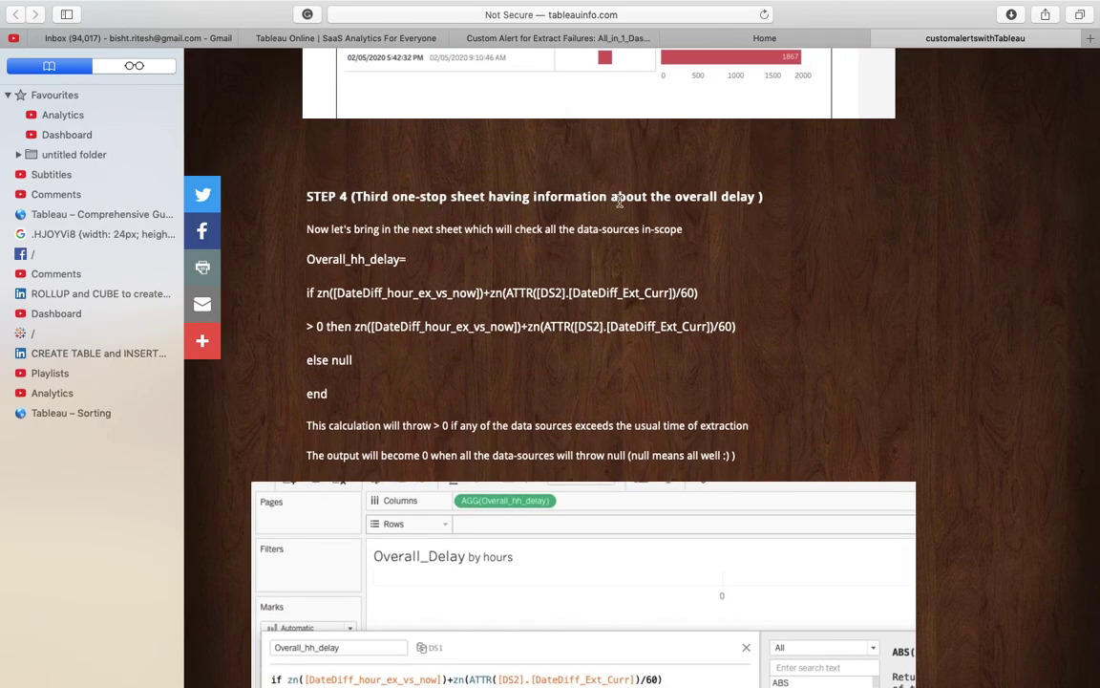
Step: Scroll to the forum reply suggesting mail forwarding rules, a Conditional Subscription, or VizAlerts
{"action": "left_click_drag", "start_coordinate": [756, 196], "coordinate": [675, 197]}
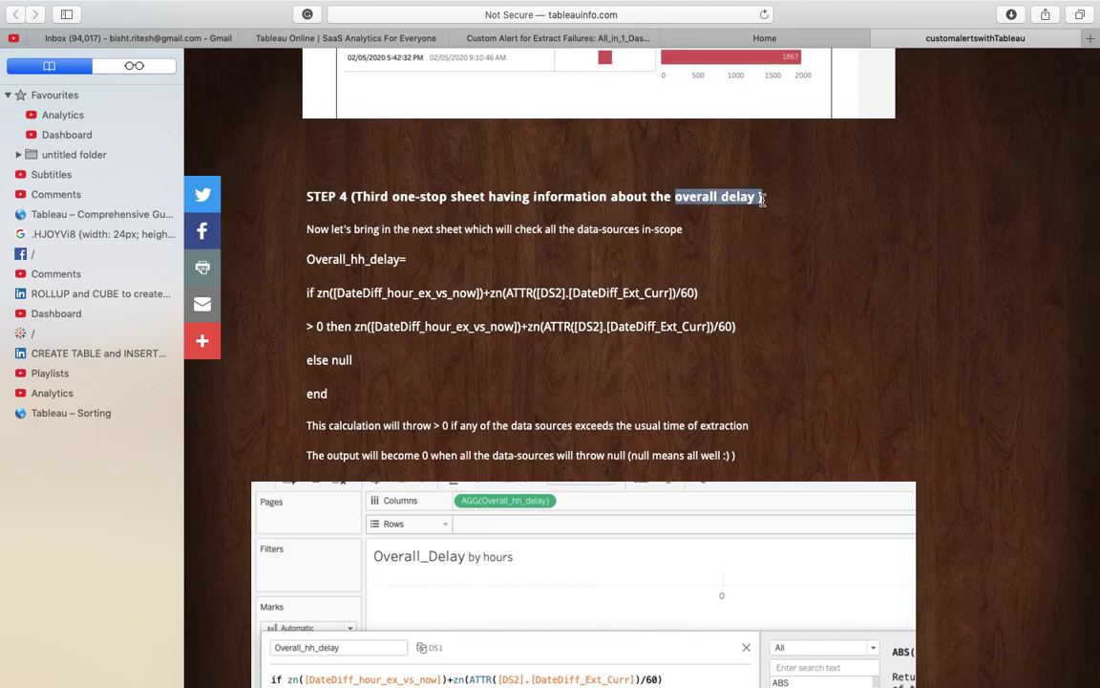
{"action": "scroll", "coordinate": [676, 359], "scroll_direction": "down", "scroll_amount": 1}
{"action": "scroll", "coordinate": [676, 359], "scroll_direction": "down", "scroll_amount": 5}
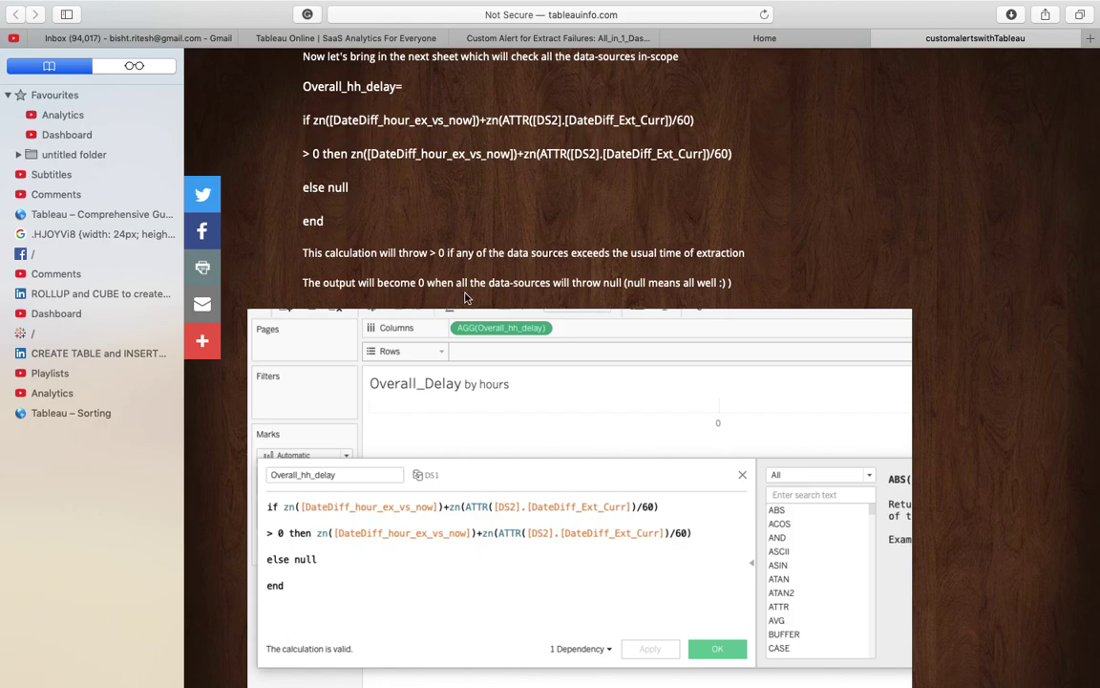
{"action": "scroll", "coordinate": [636, 303], "scroll_direction": "down", "scroll_amount": 6}
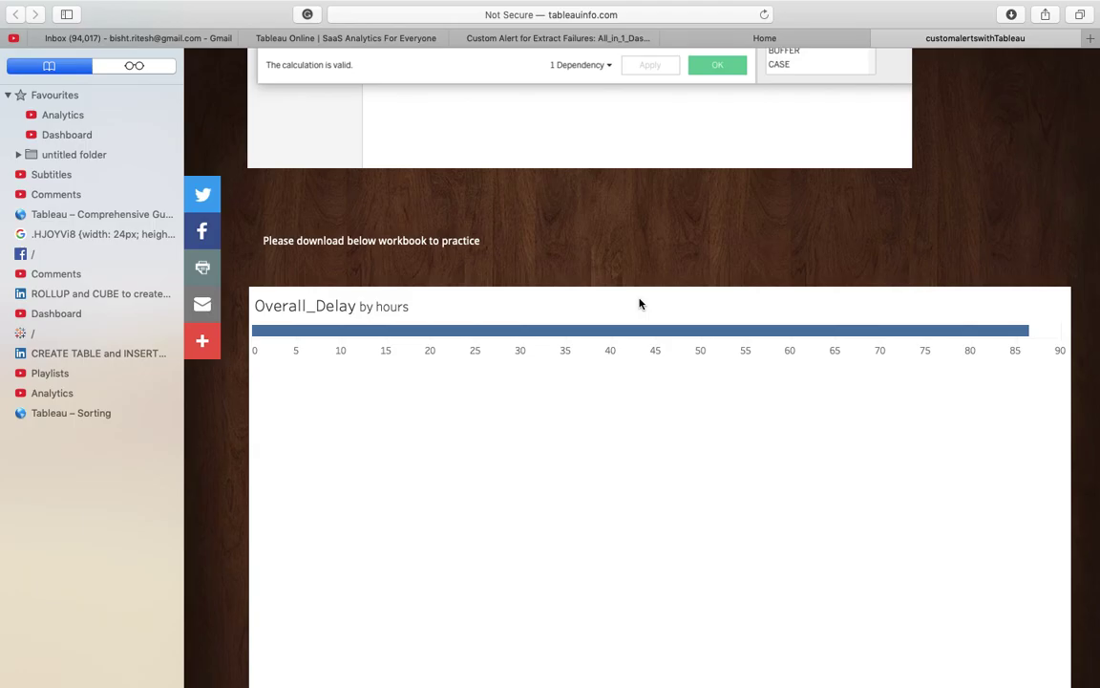
{"action": "scroll", "coordinate": [640, 304], "scroll_direction": "up", "scroll_amount": 20}
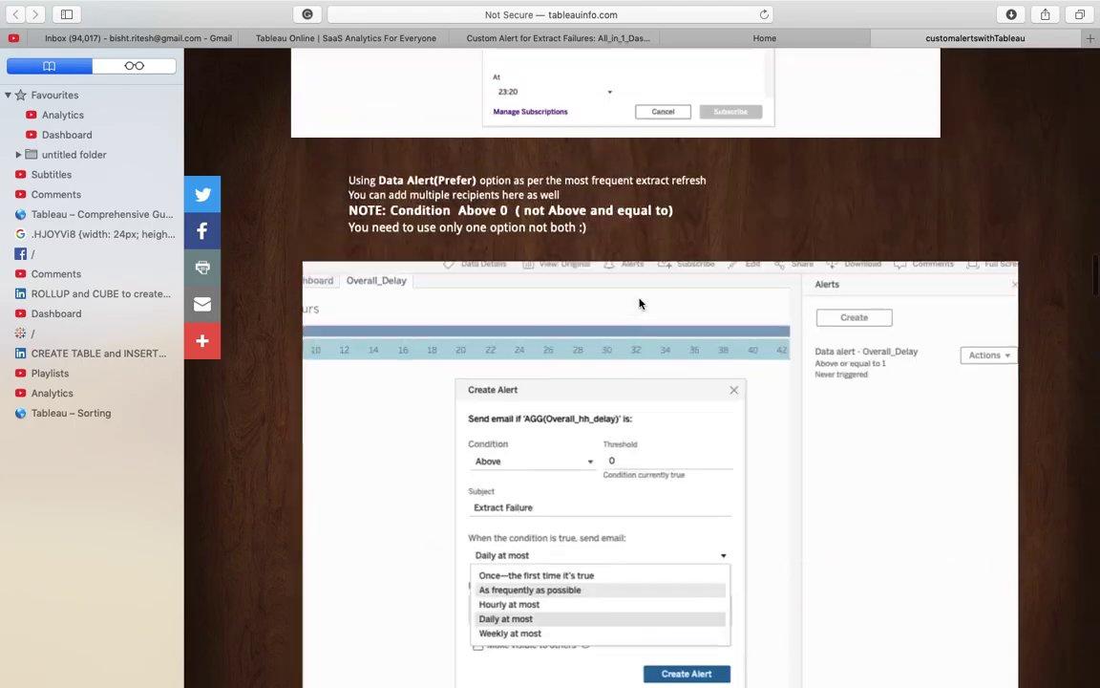
{"action": "scroll", "coordinate": [640, 303], "scroll_direction": "up", "scroll_amount": 12}
{"action": "scroll", "coordinate": [639, 301], "scroll_direction": "up", "scroll_amount": 4}
{"action": "scroll", "coordinate": [639, 304], "scroll_direction": "down", "scroll_amount": 5}
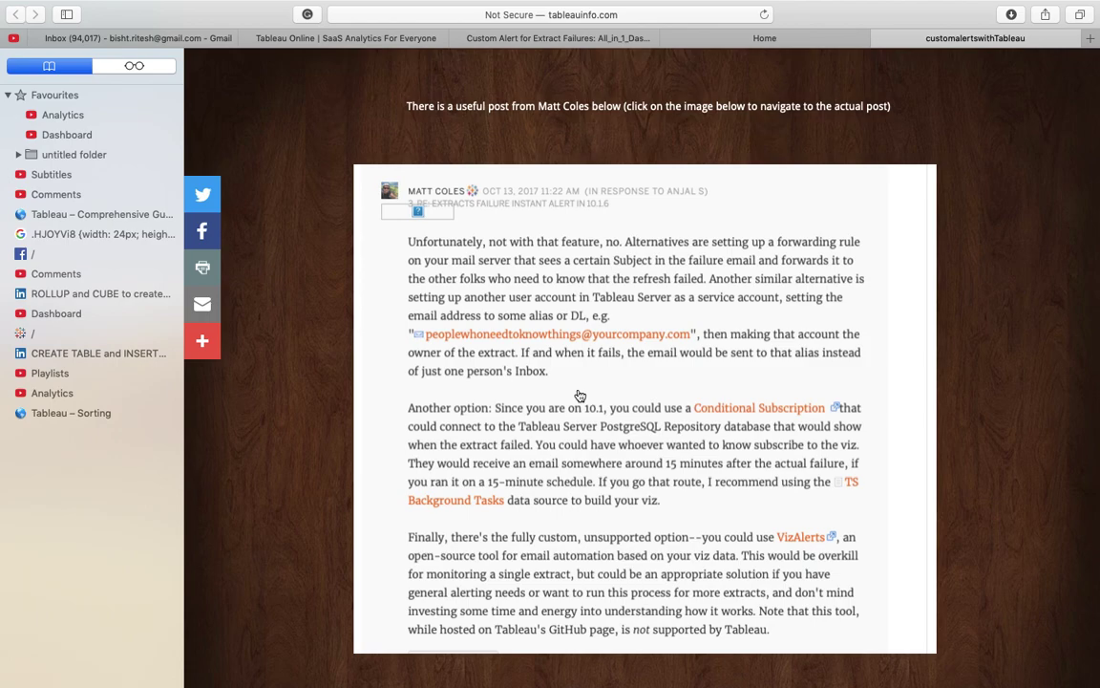
{"action": "mouse_move", "coordinate": [778, 669]}
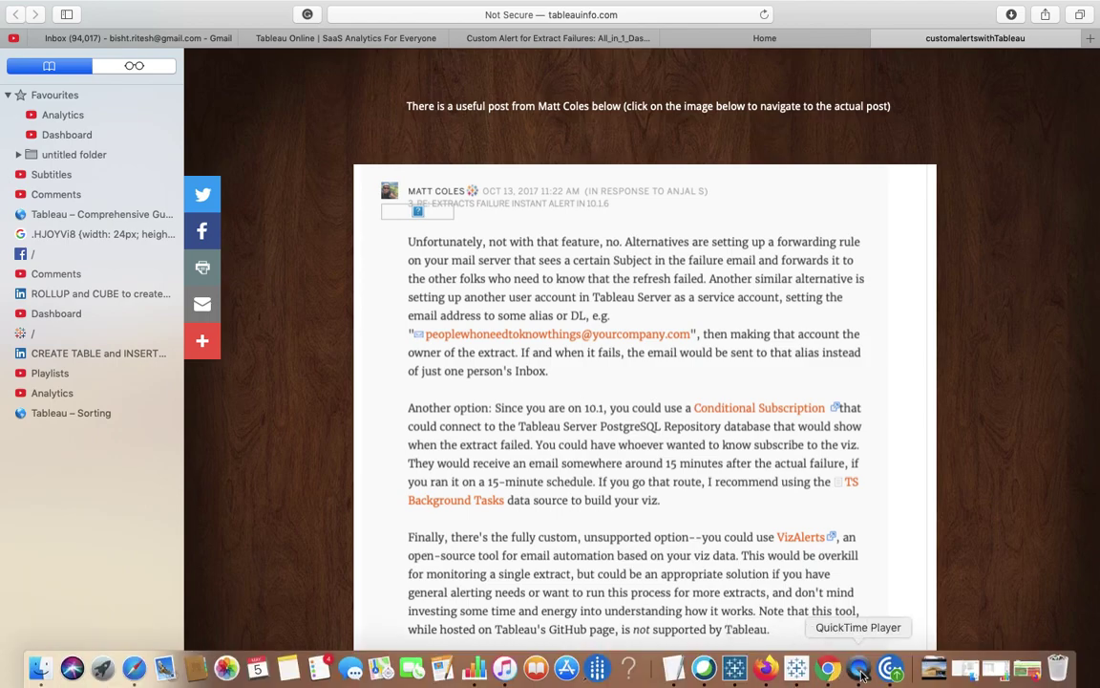